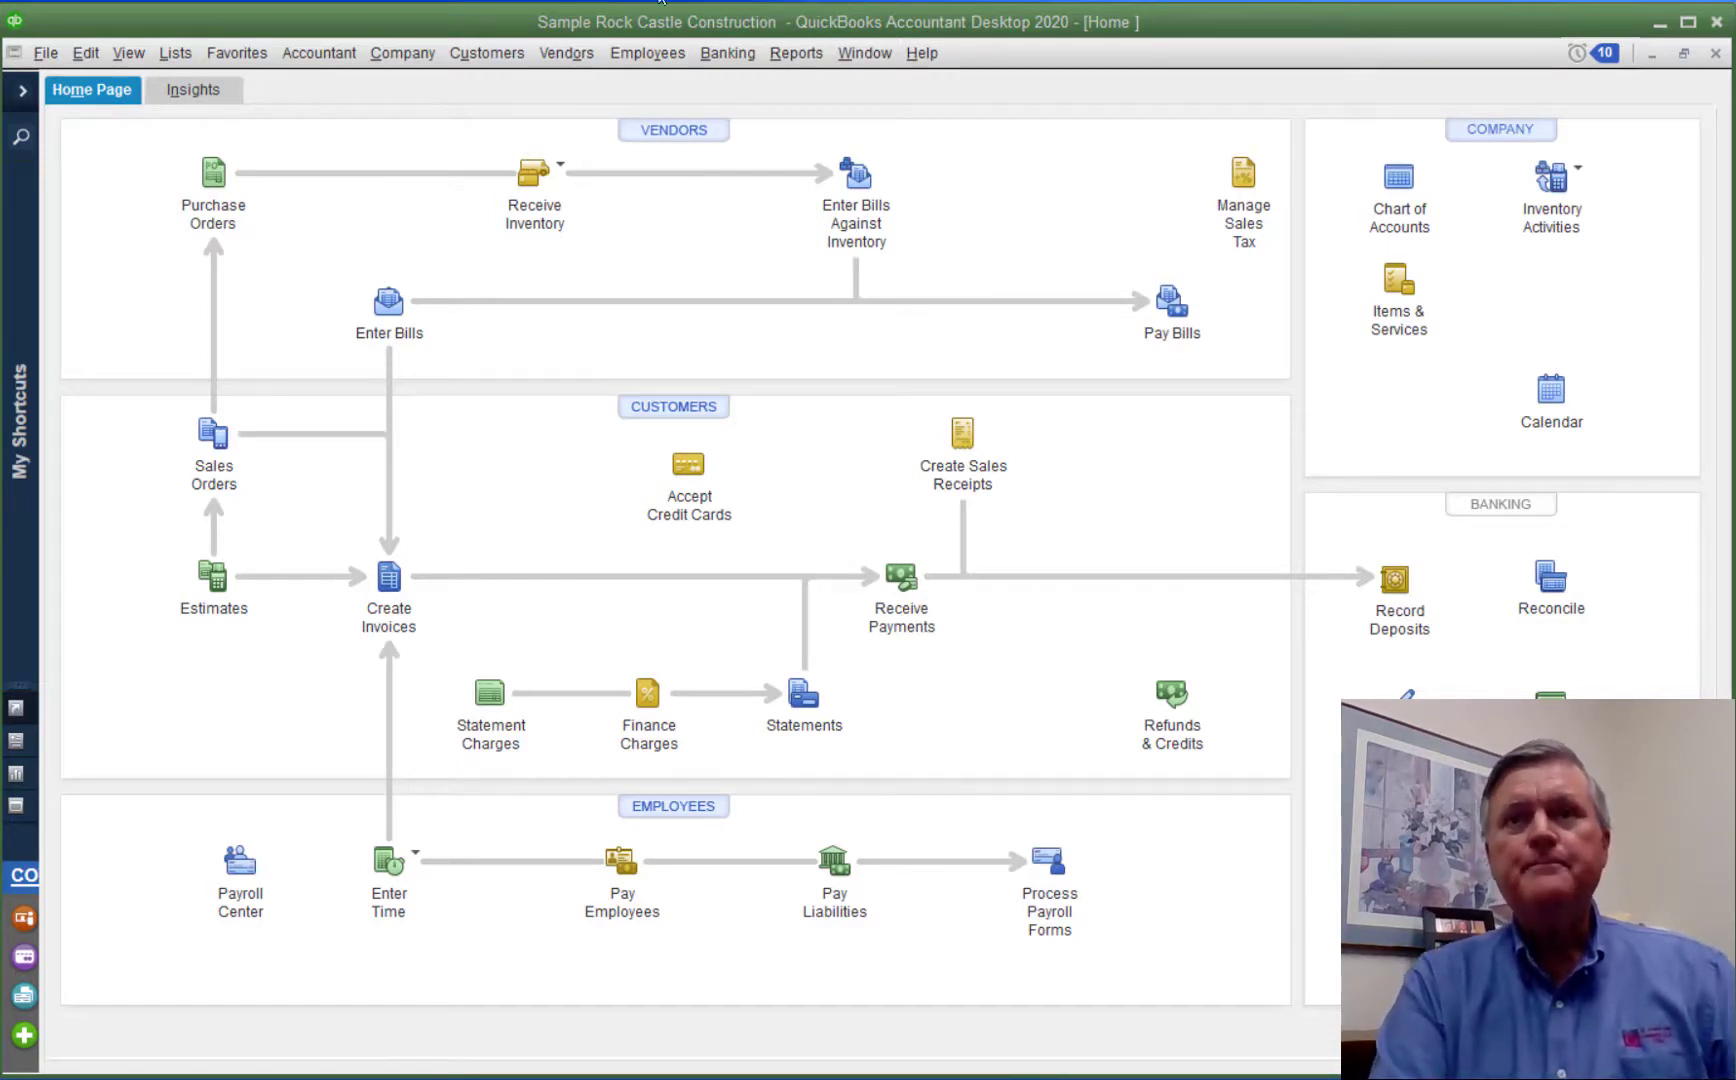
From the Chart of Accounts list, start a new account with the Bank account type.
left_click(186, 56)
left_click(205, 88)
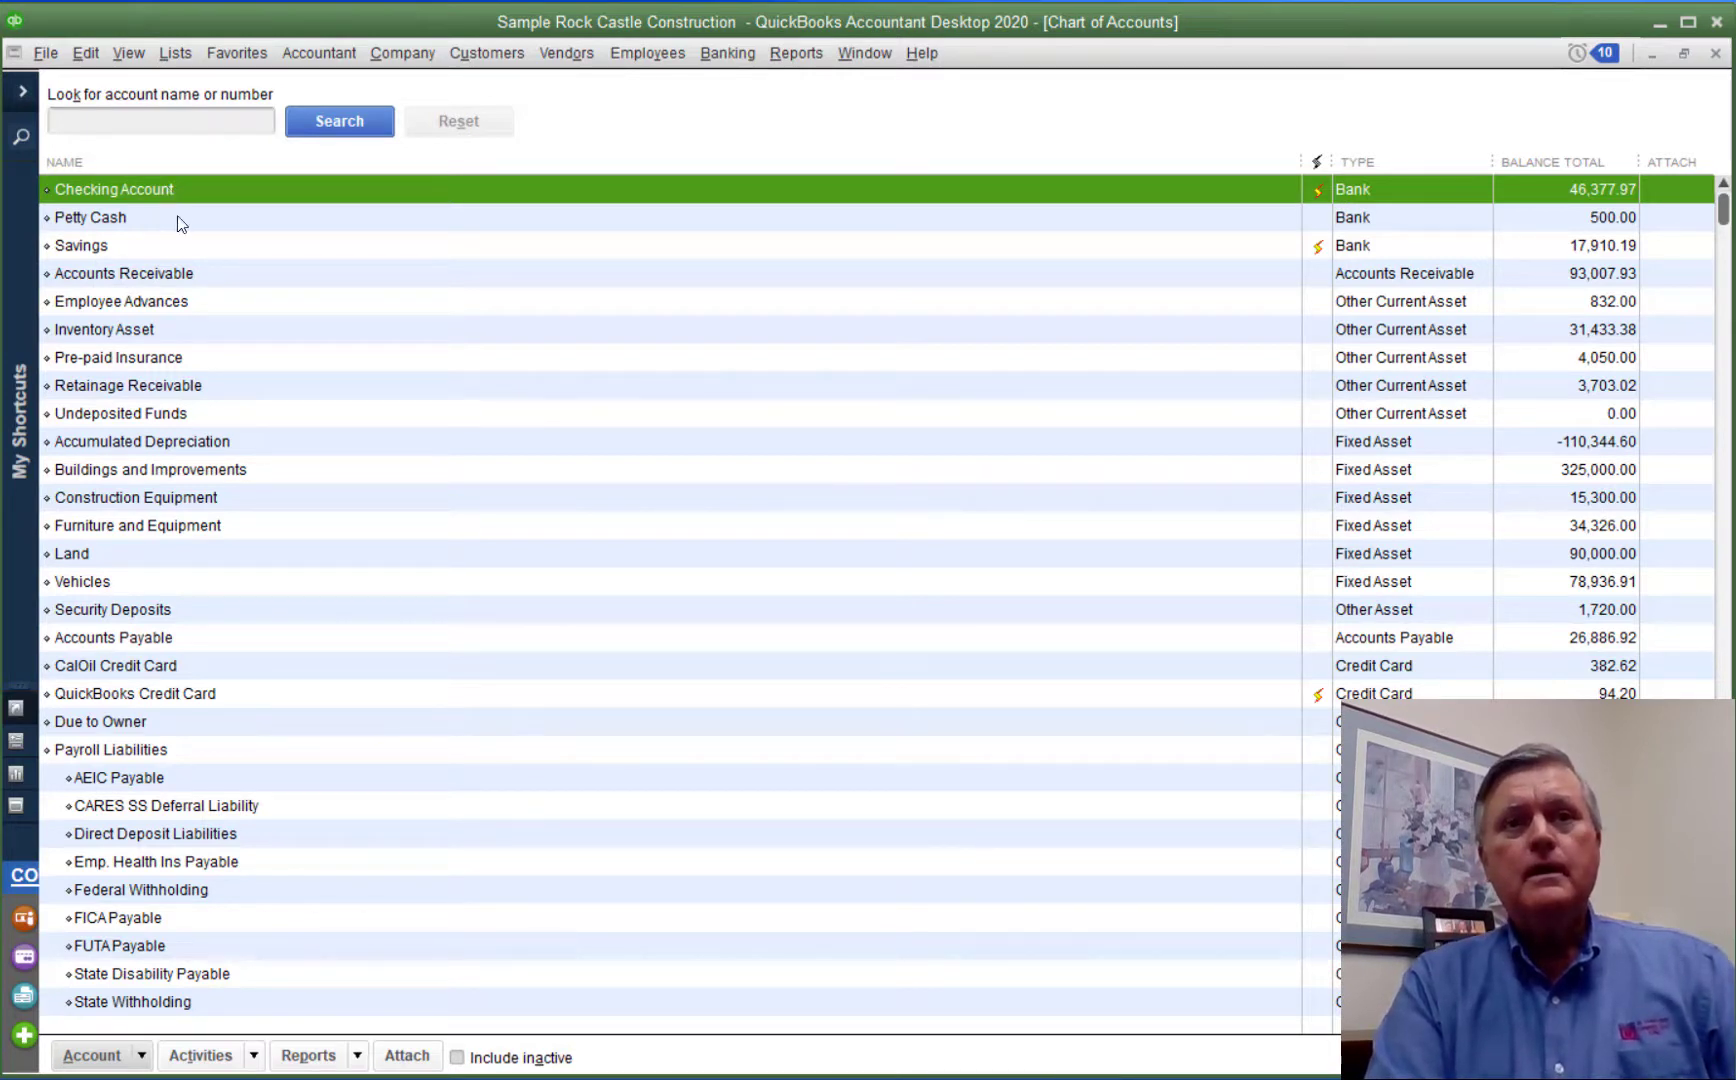
right_click(582, 322)
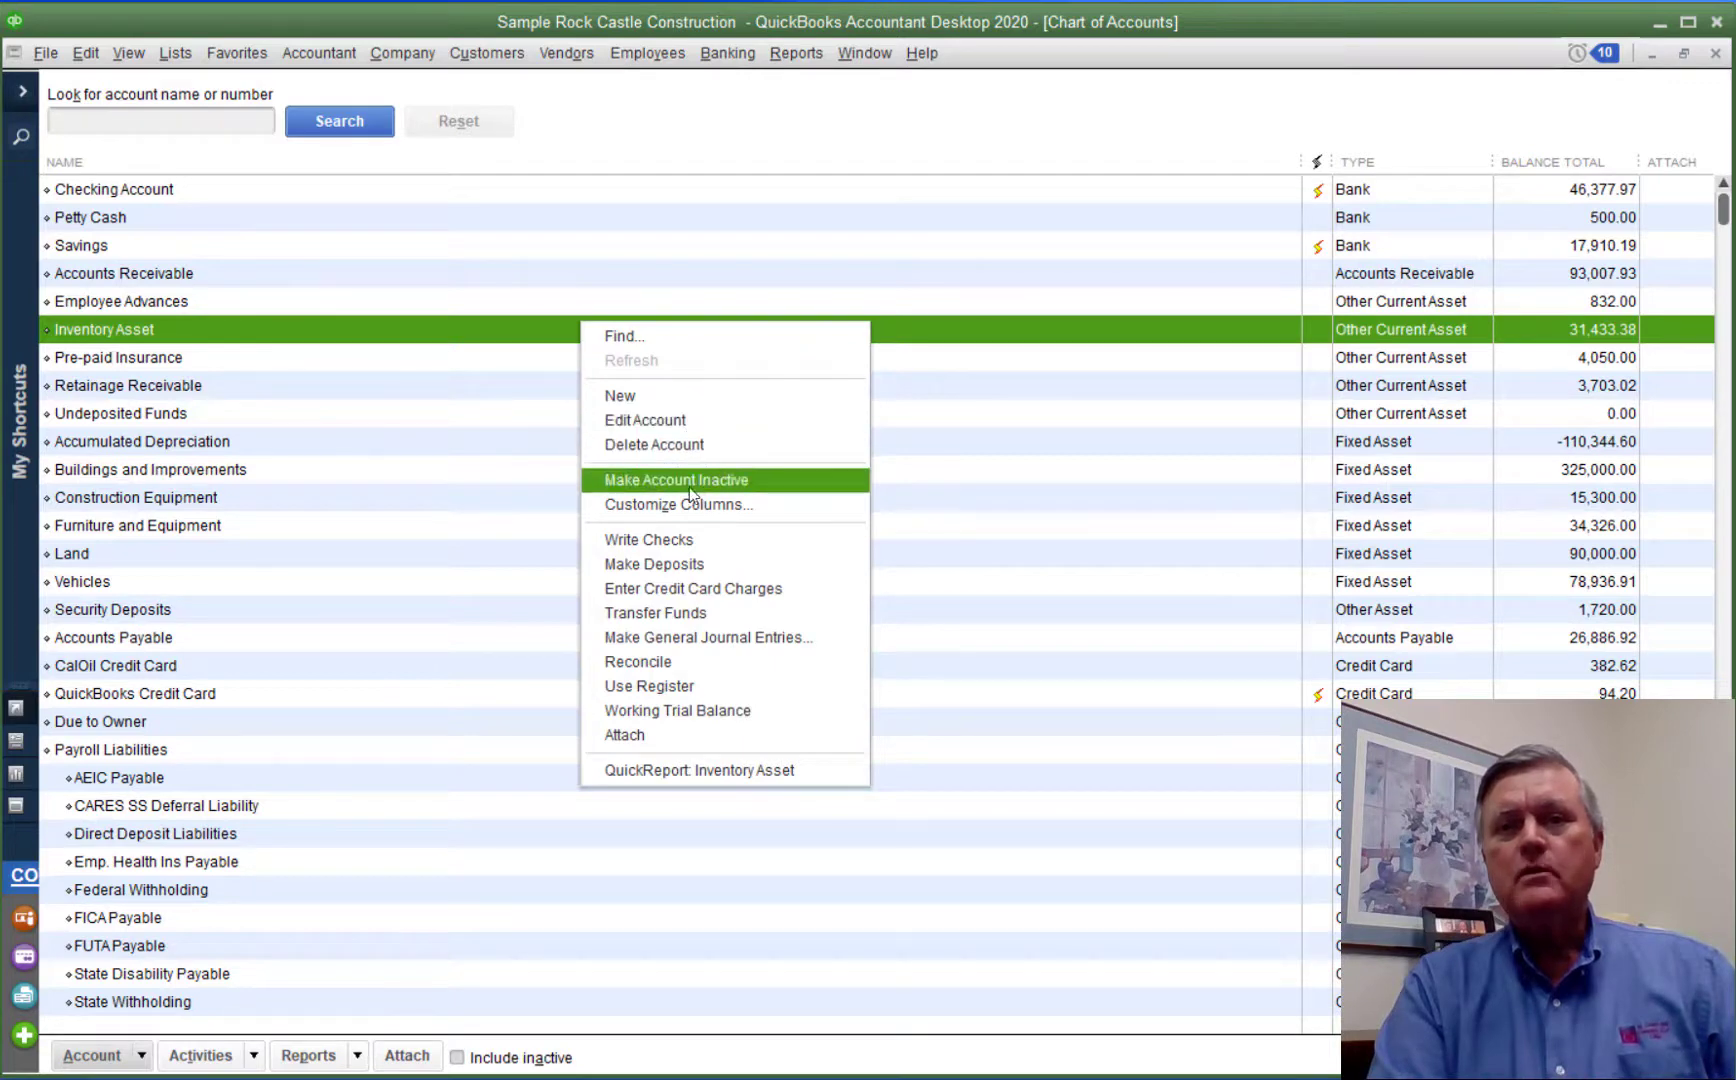
left_click(640, 396)
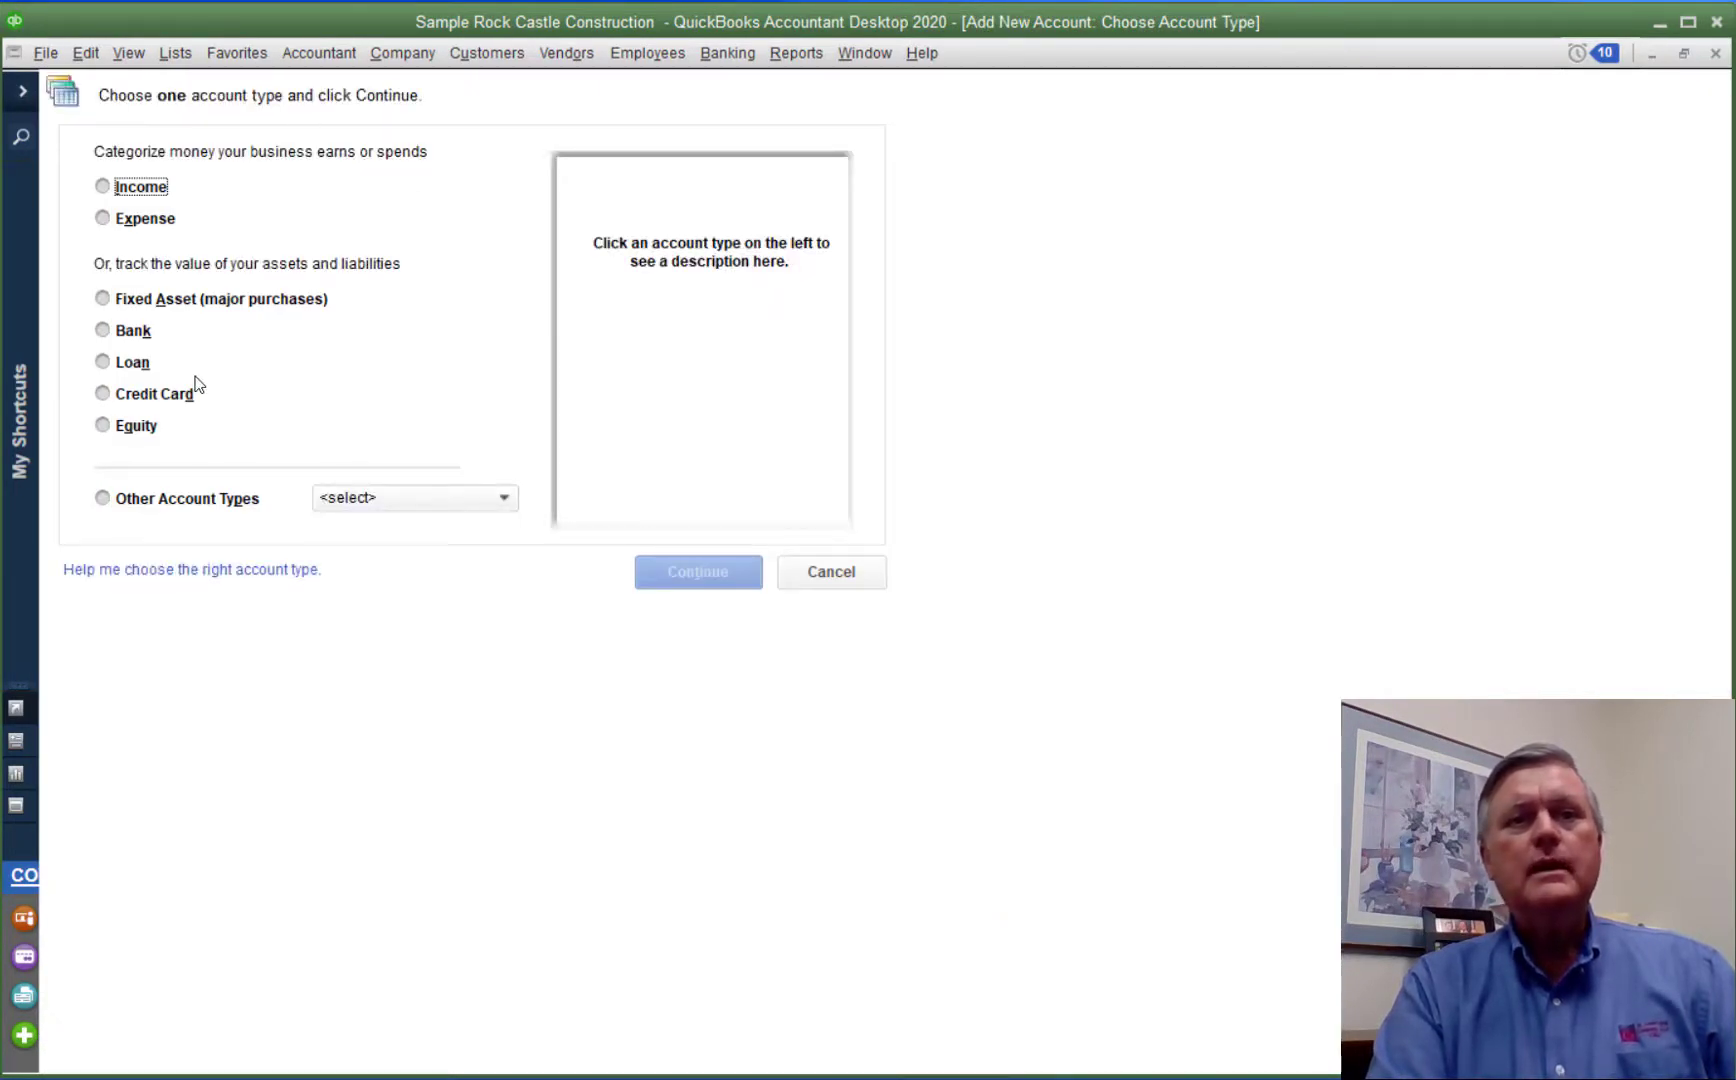
left_click(135, 334)
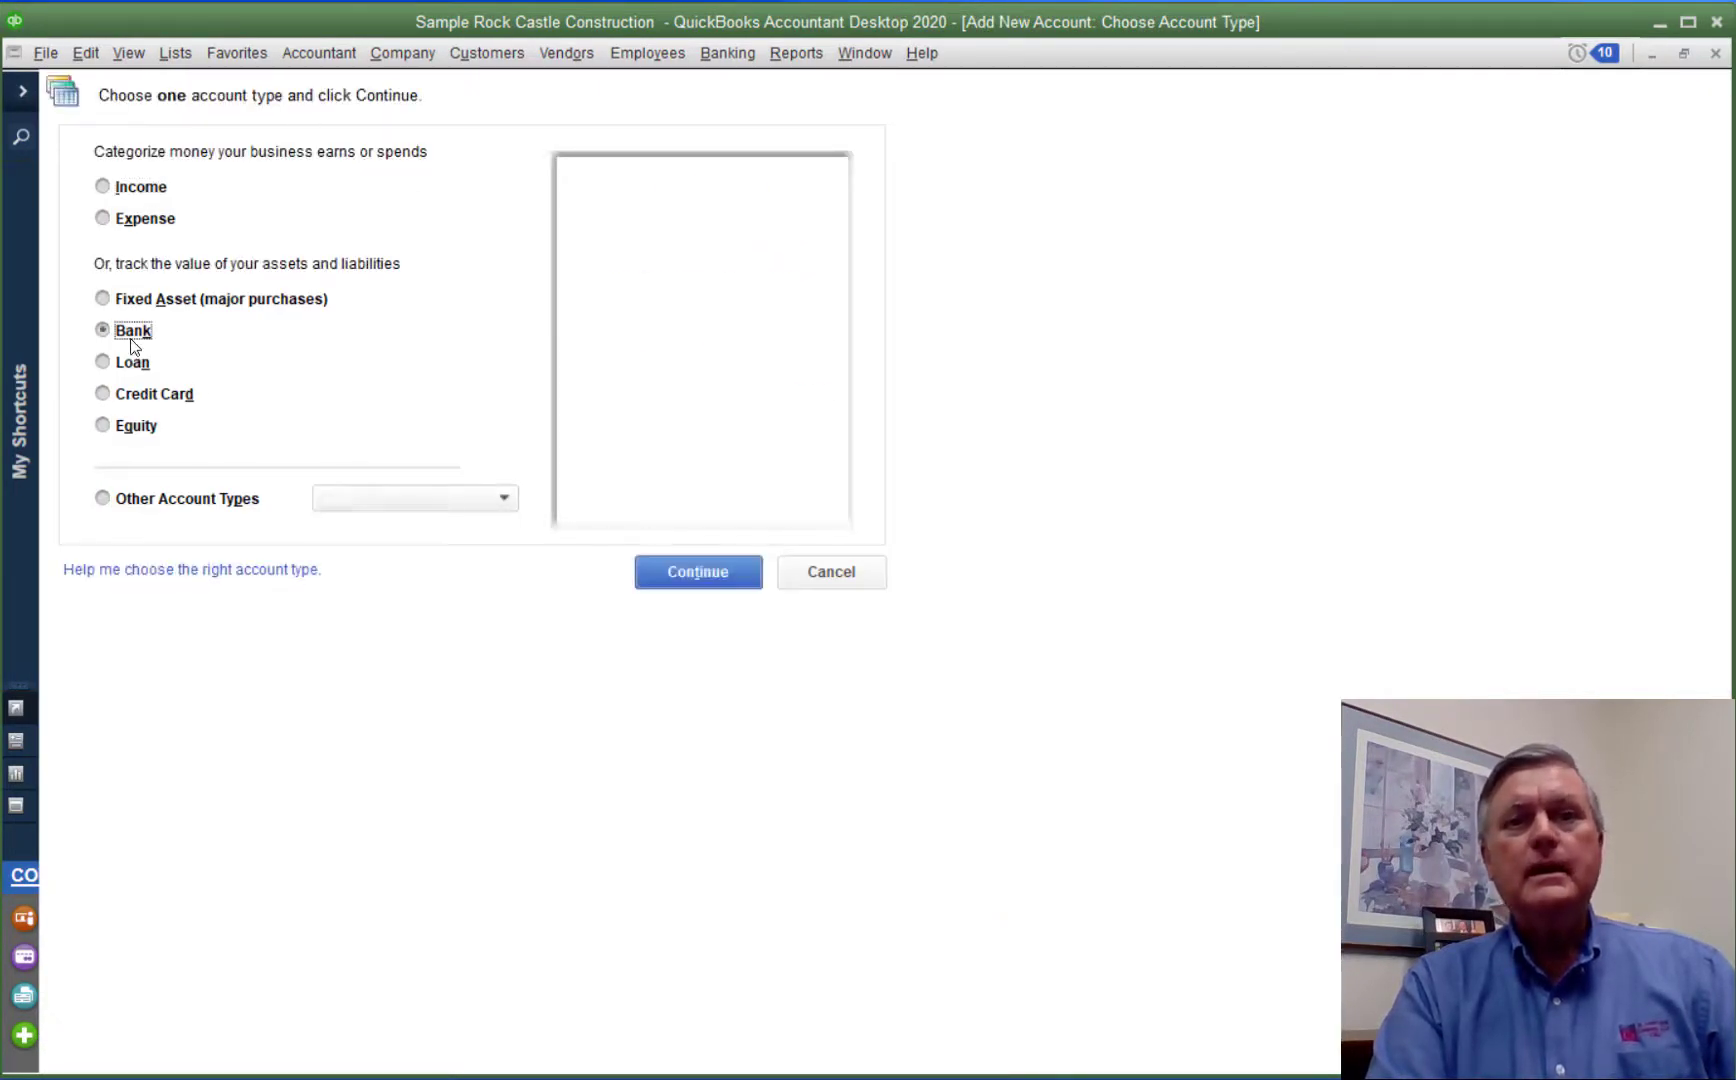
Name the new bank account 'Building Fund' and make it a sub-account of Checking Account.
left_click(663, 580)
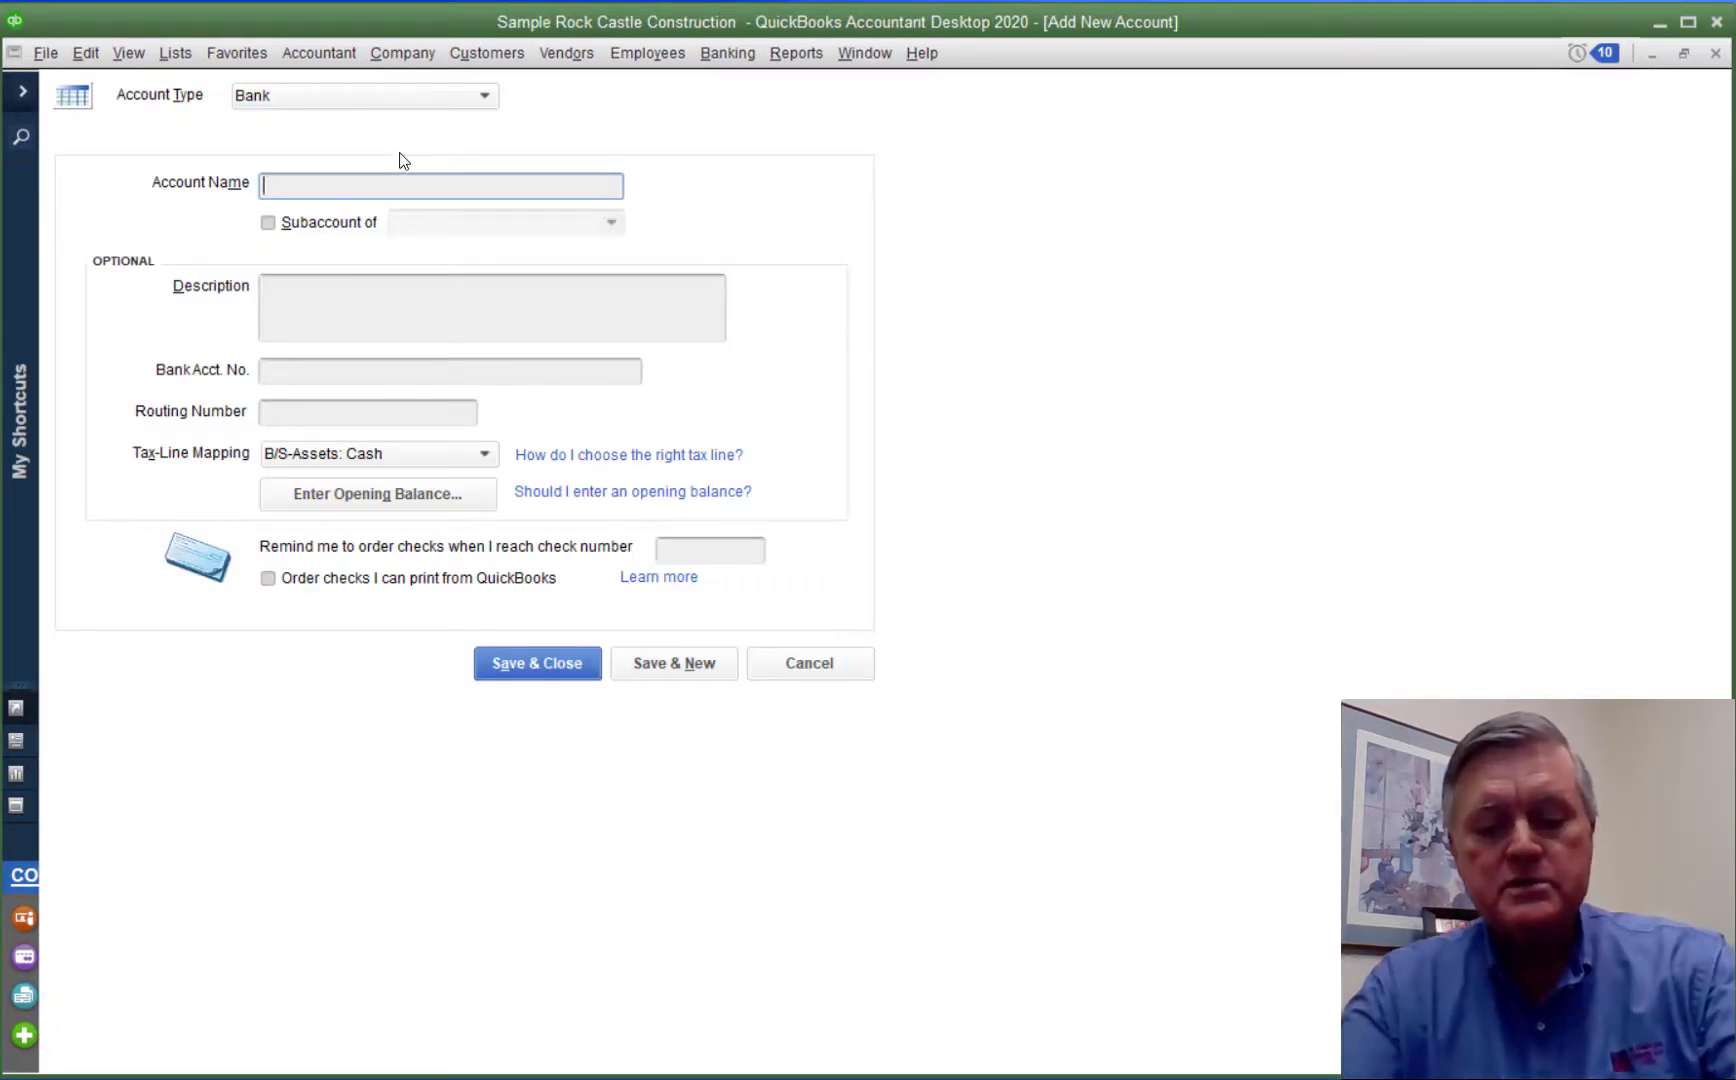
type("B")
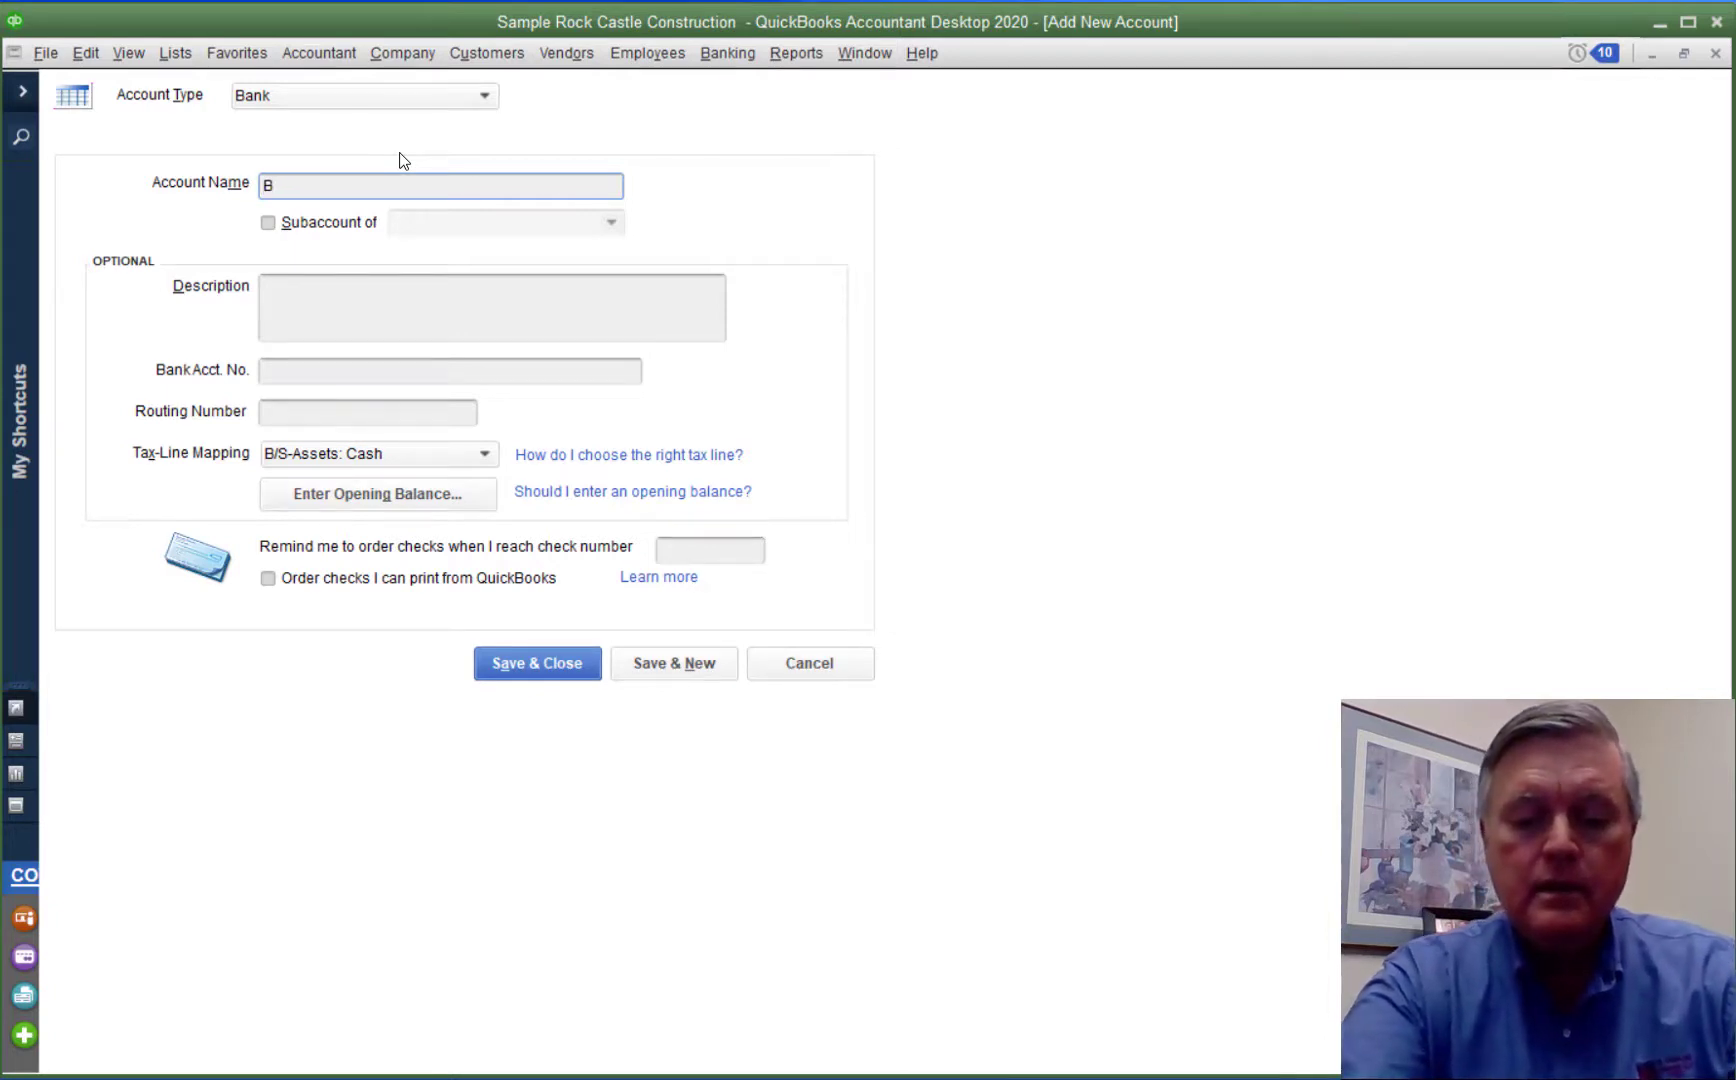
type("uilding ")
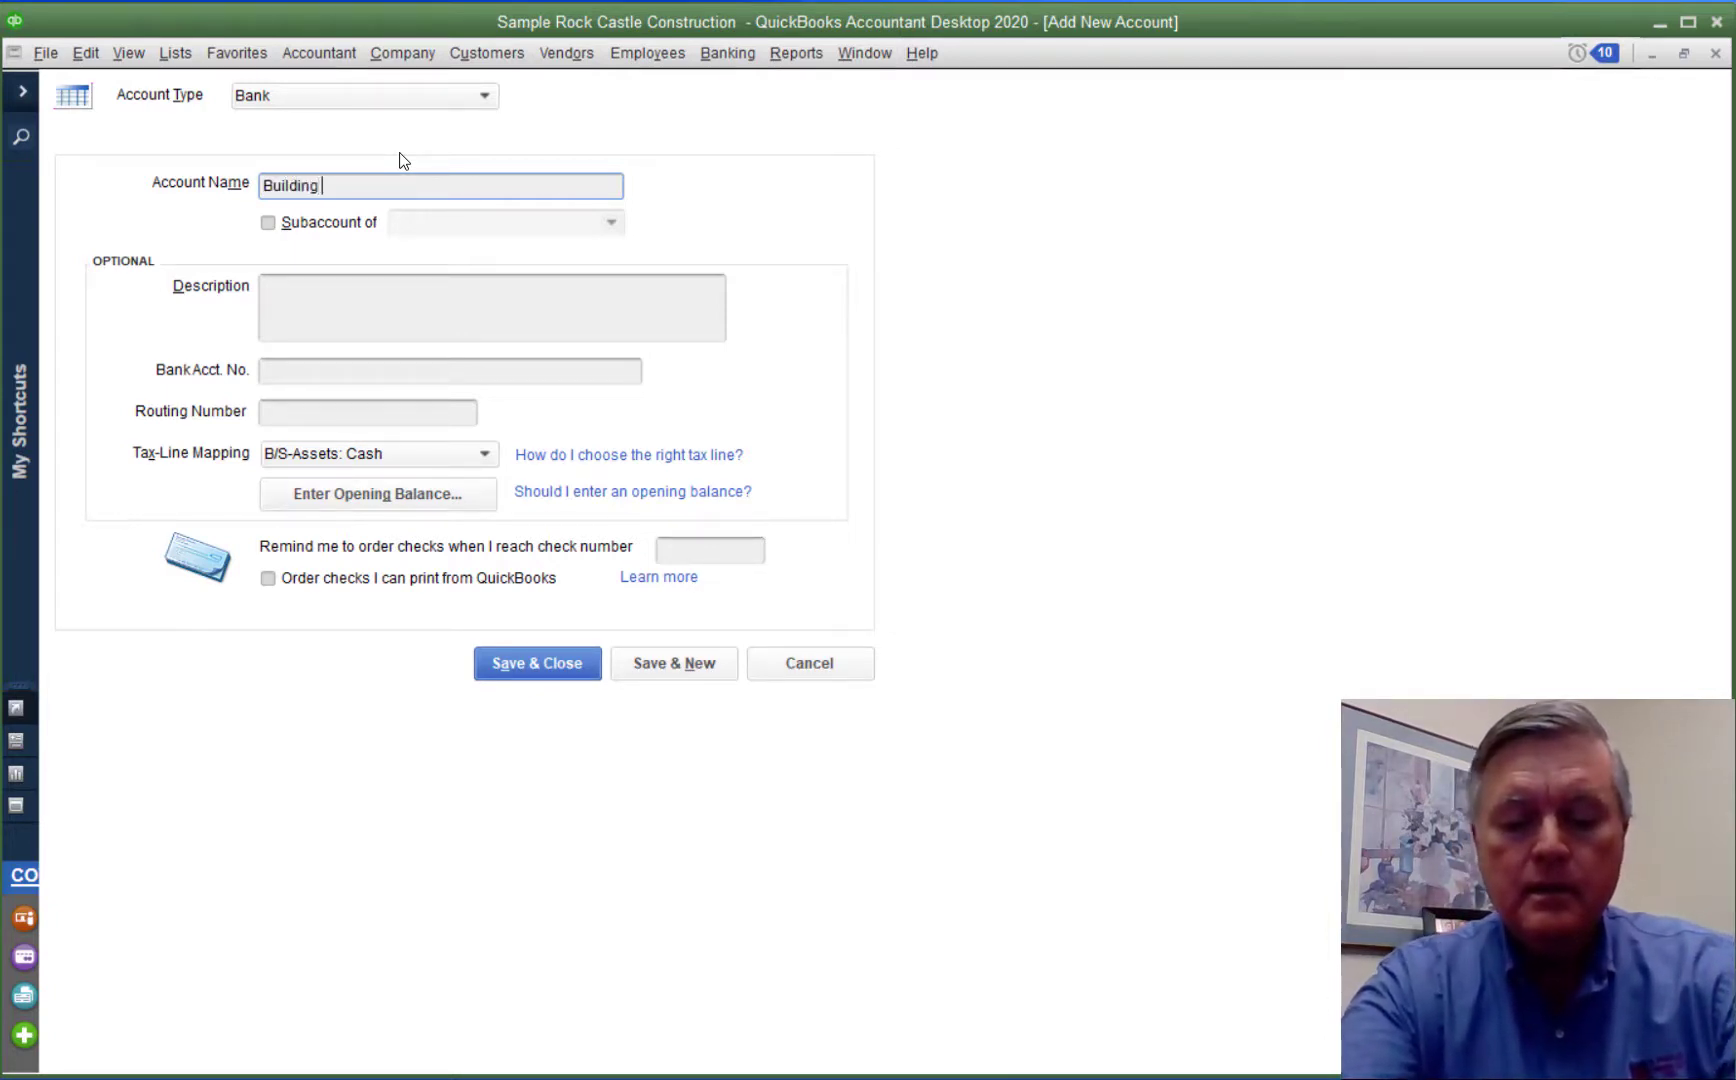
type("Fund")
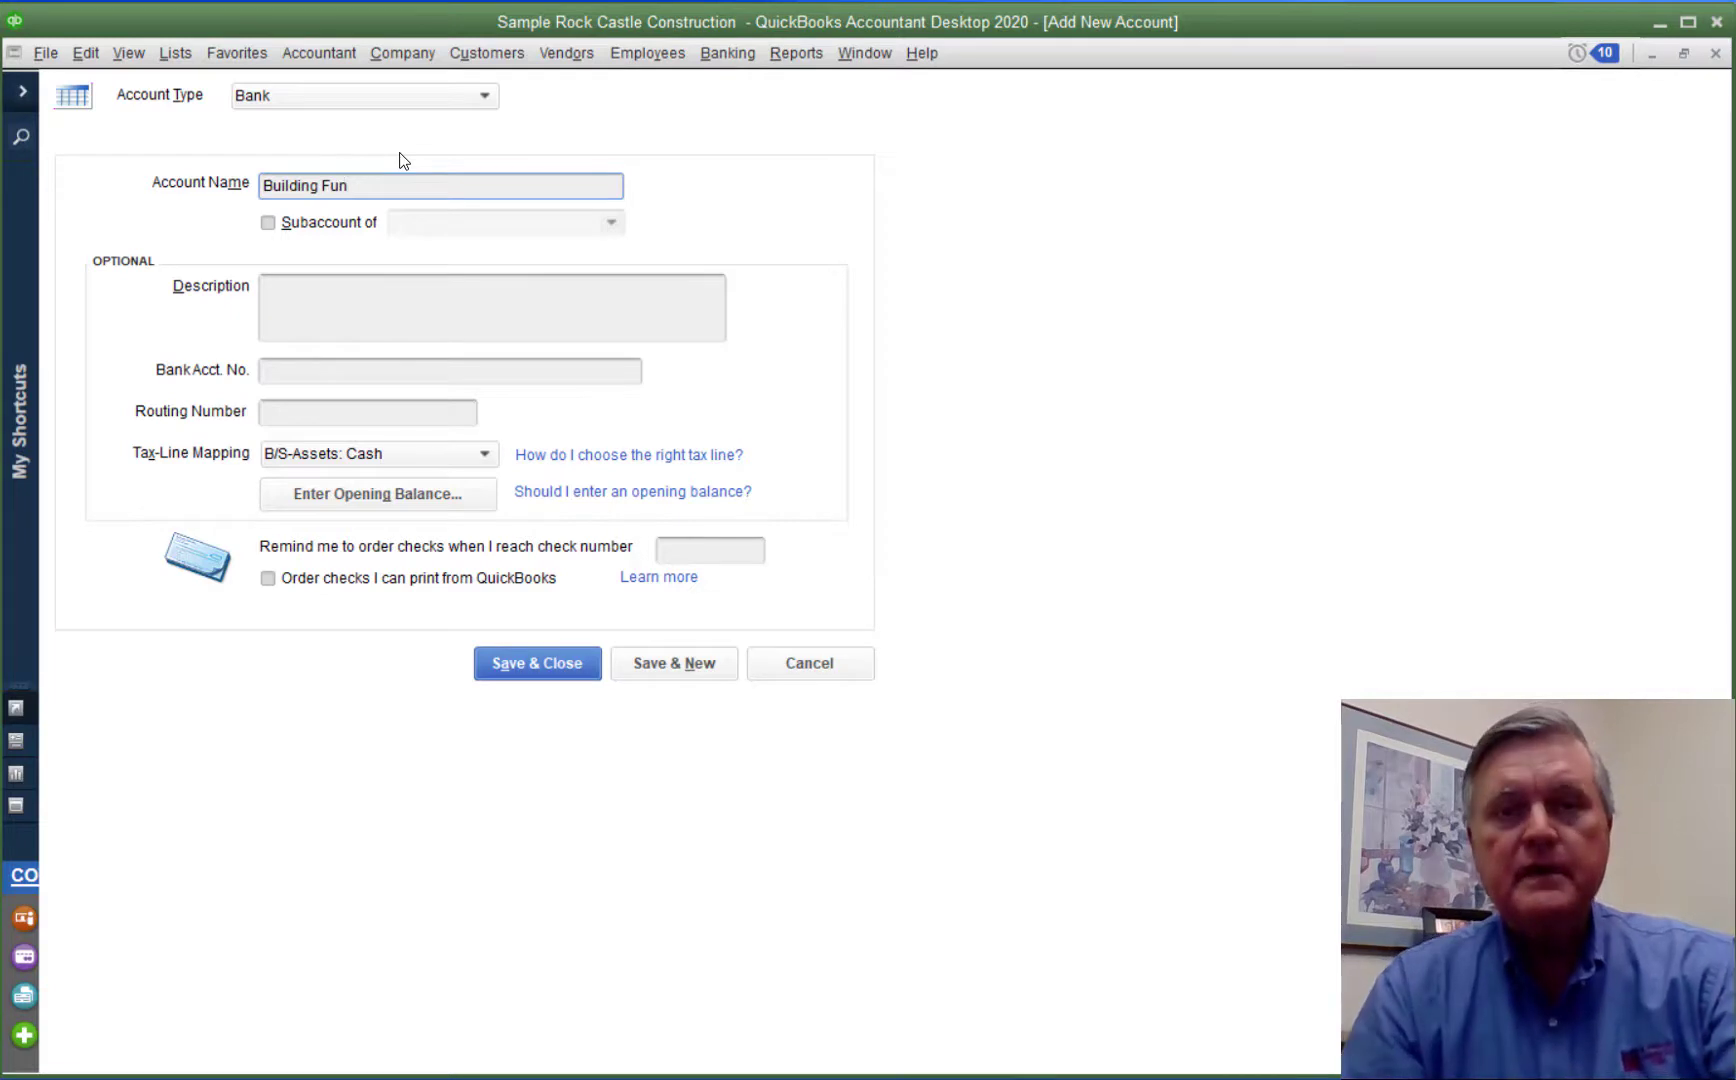
left_click(267, 221)
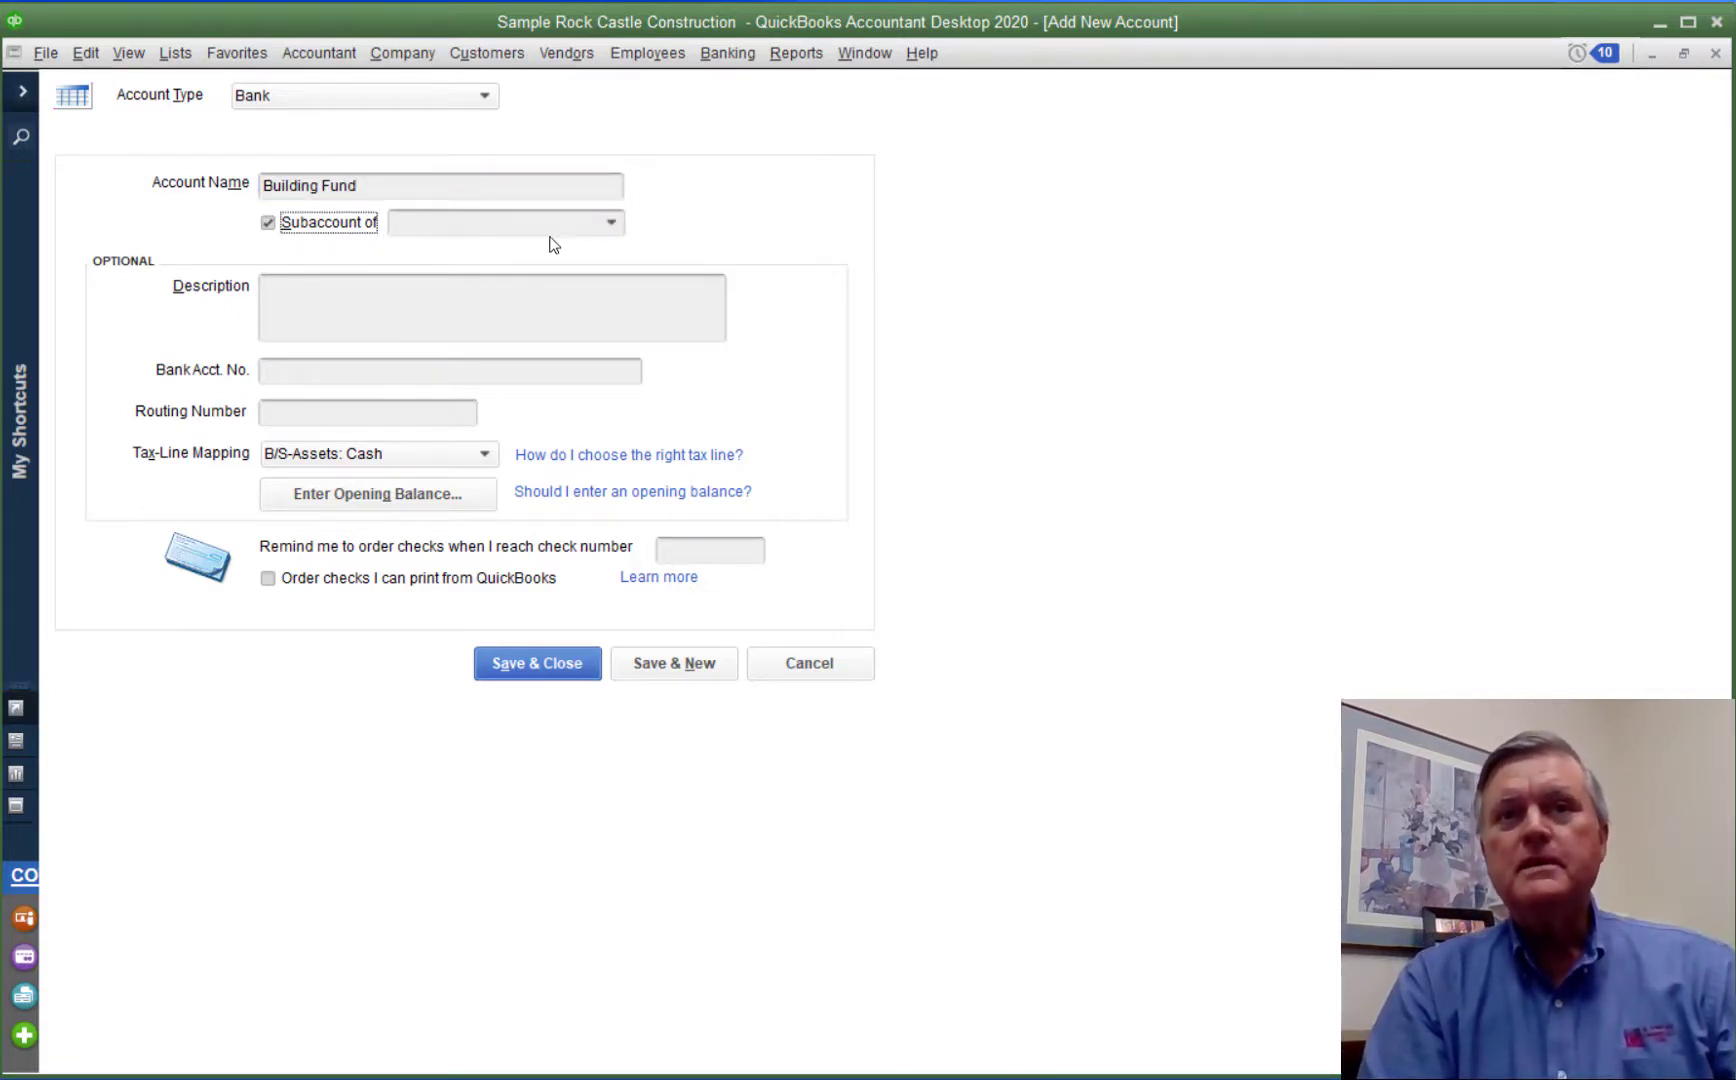
left_click(611, 223)
left_click(470, 318)
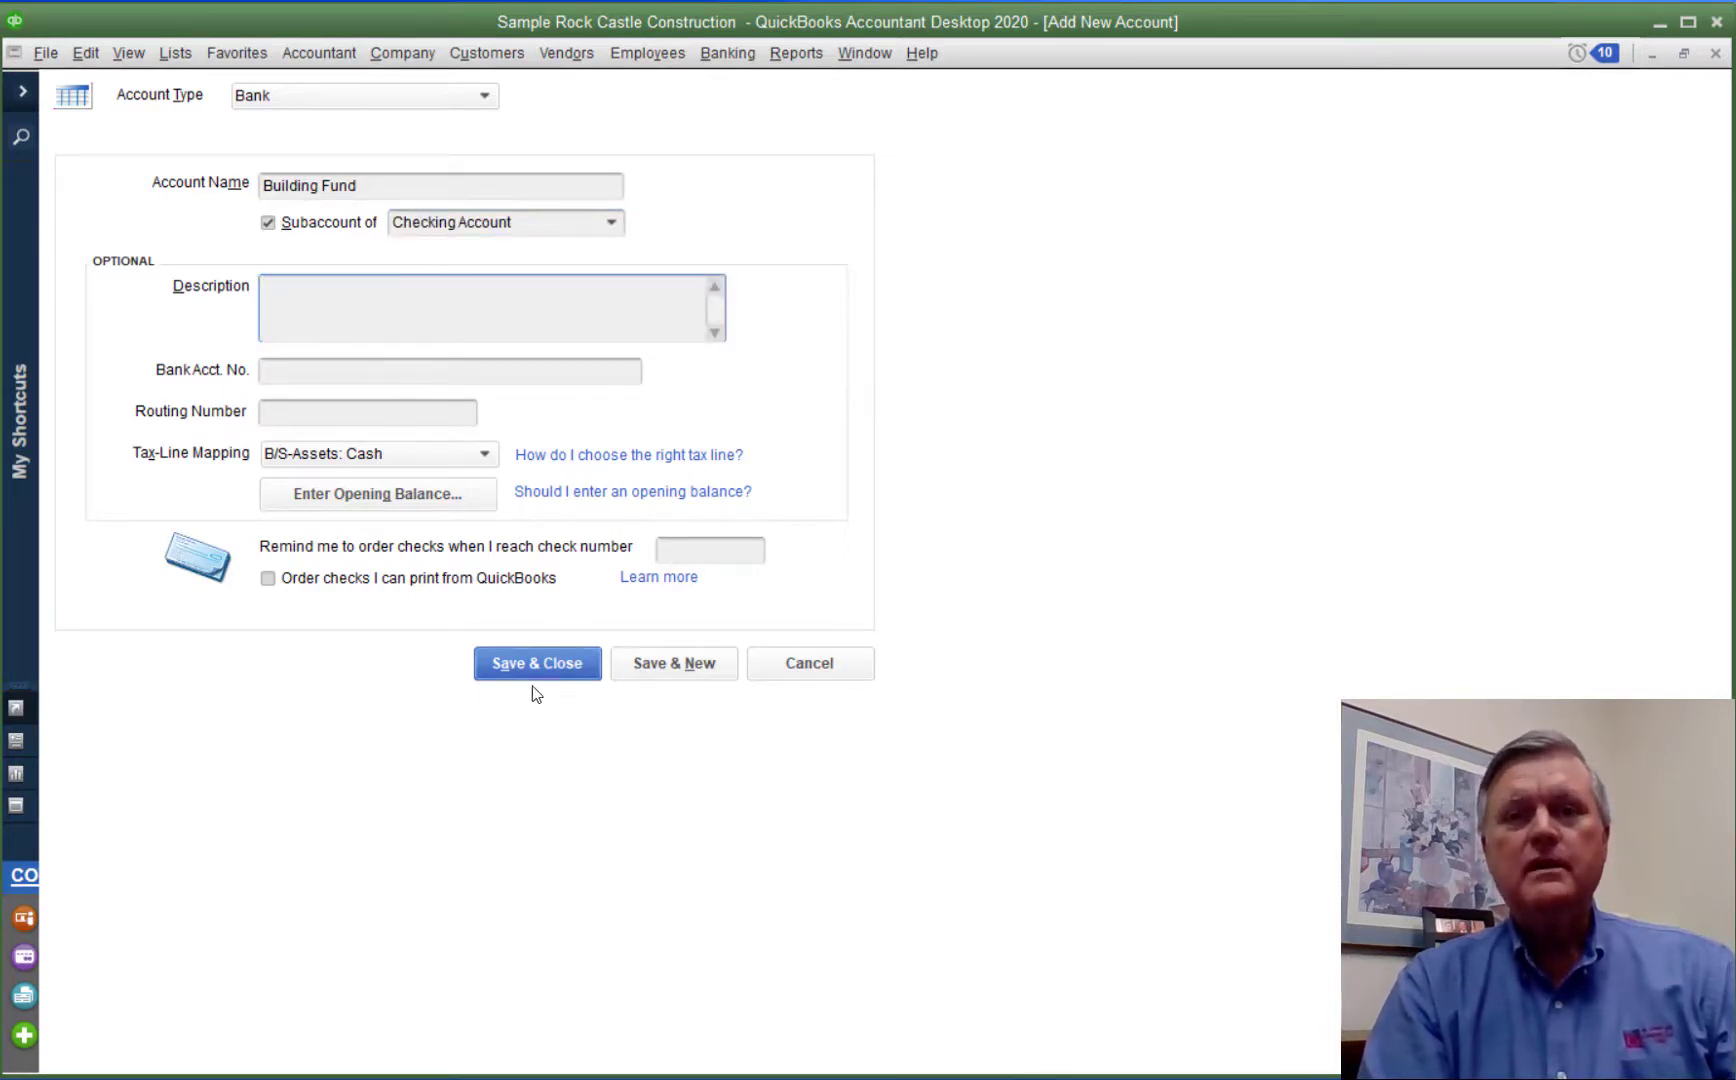
Save Building Fund, then add 'Humanitarian Aid' under Checking Account, declining bank feed setup.
left_click(668, 666)
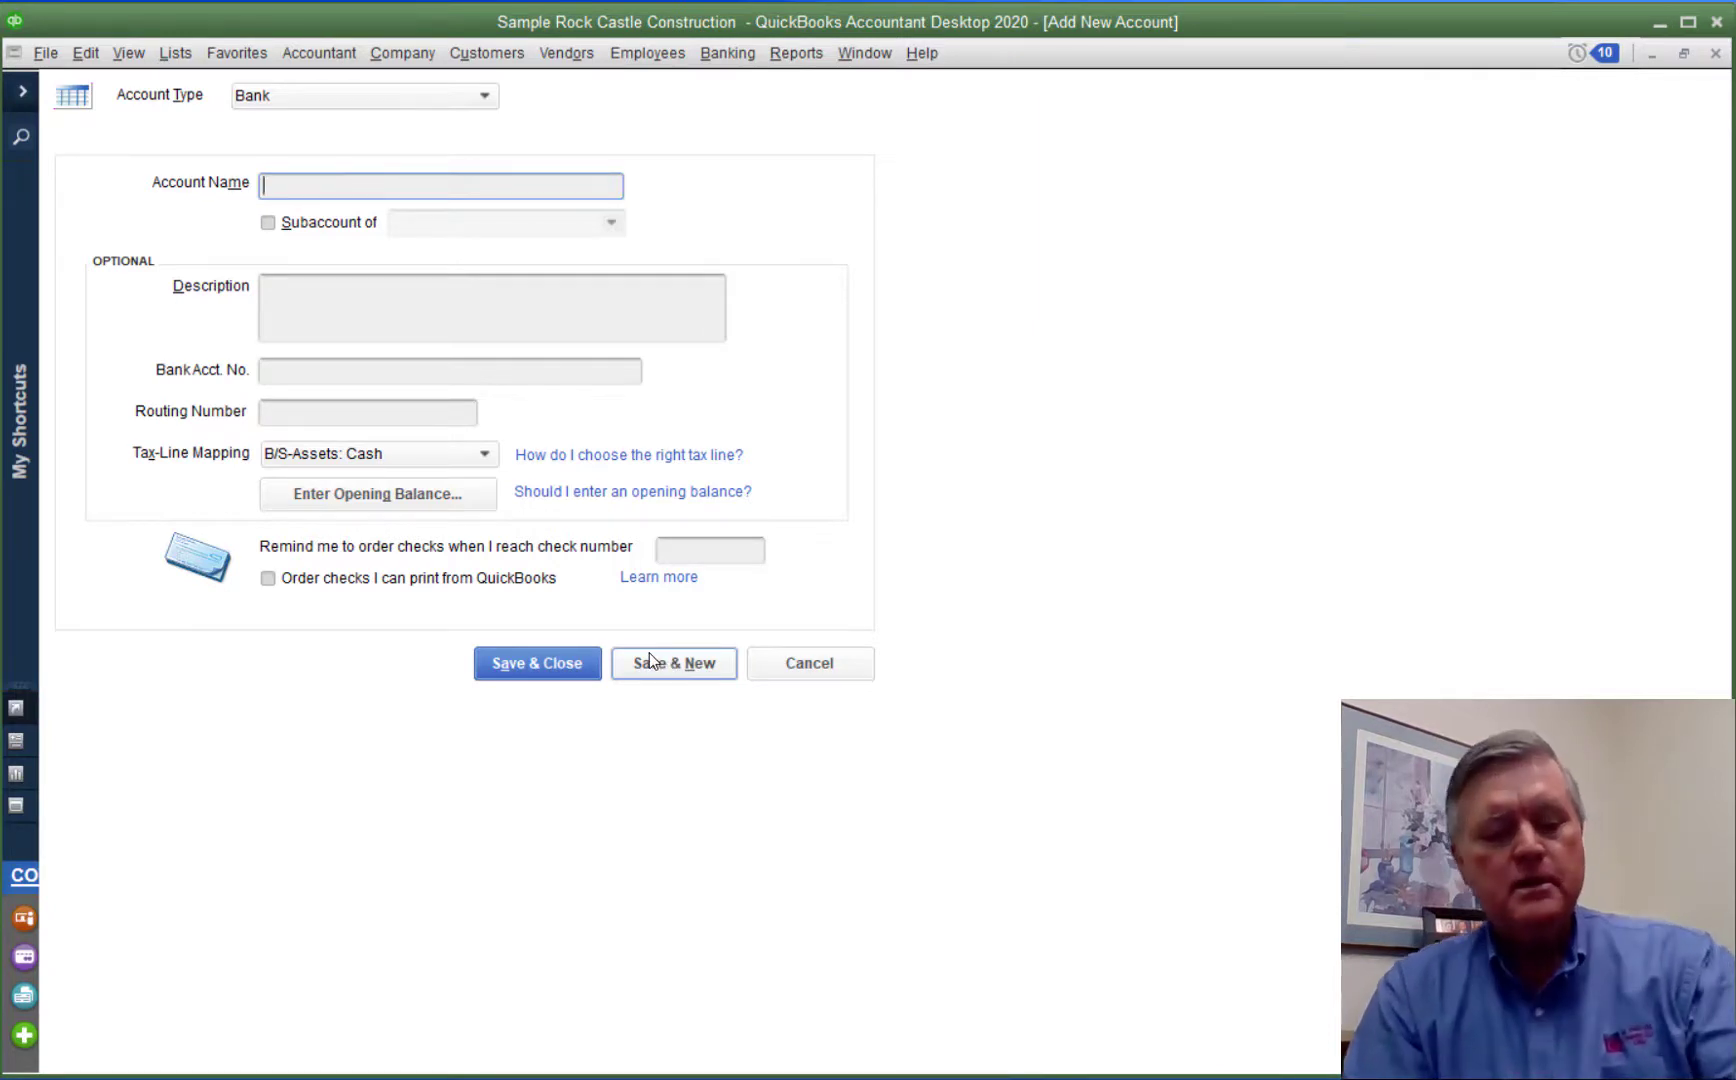
type("Hu")
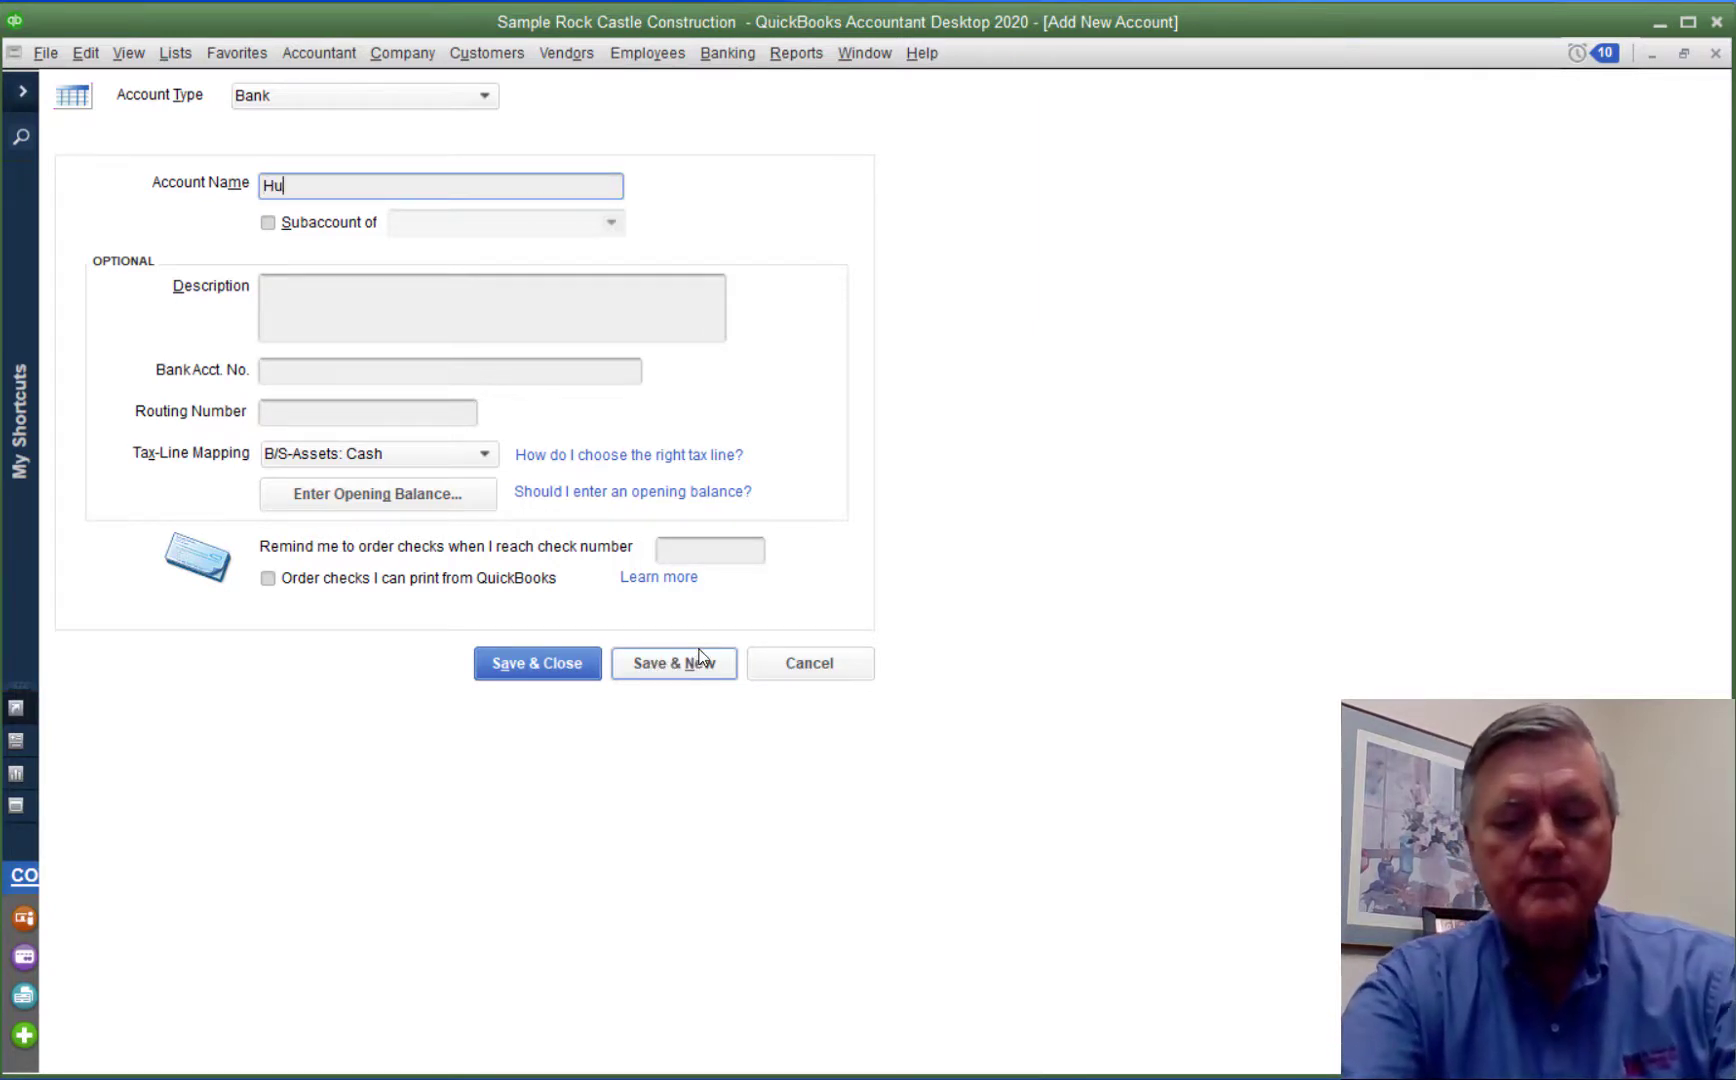
type("mani")
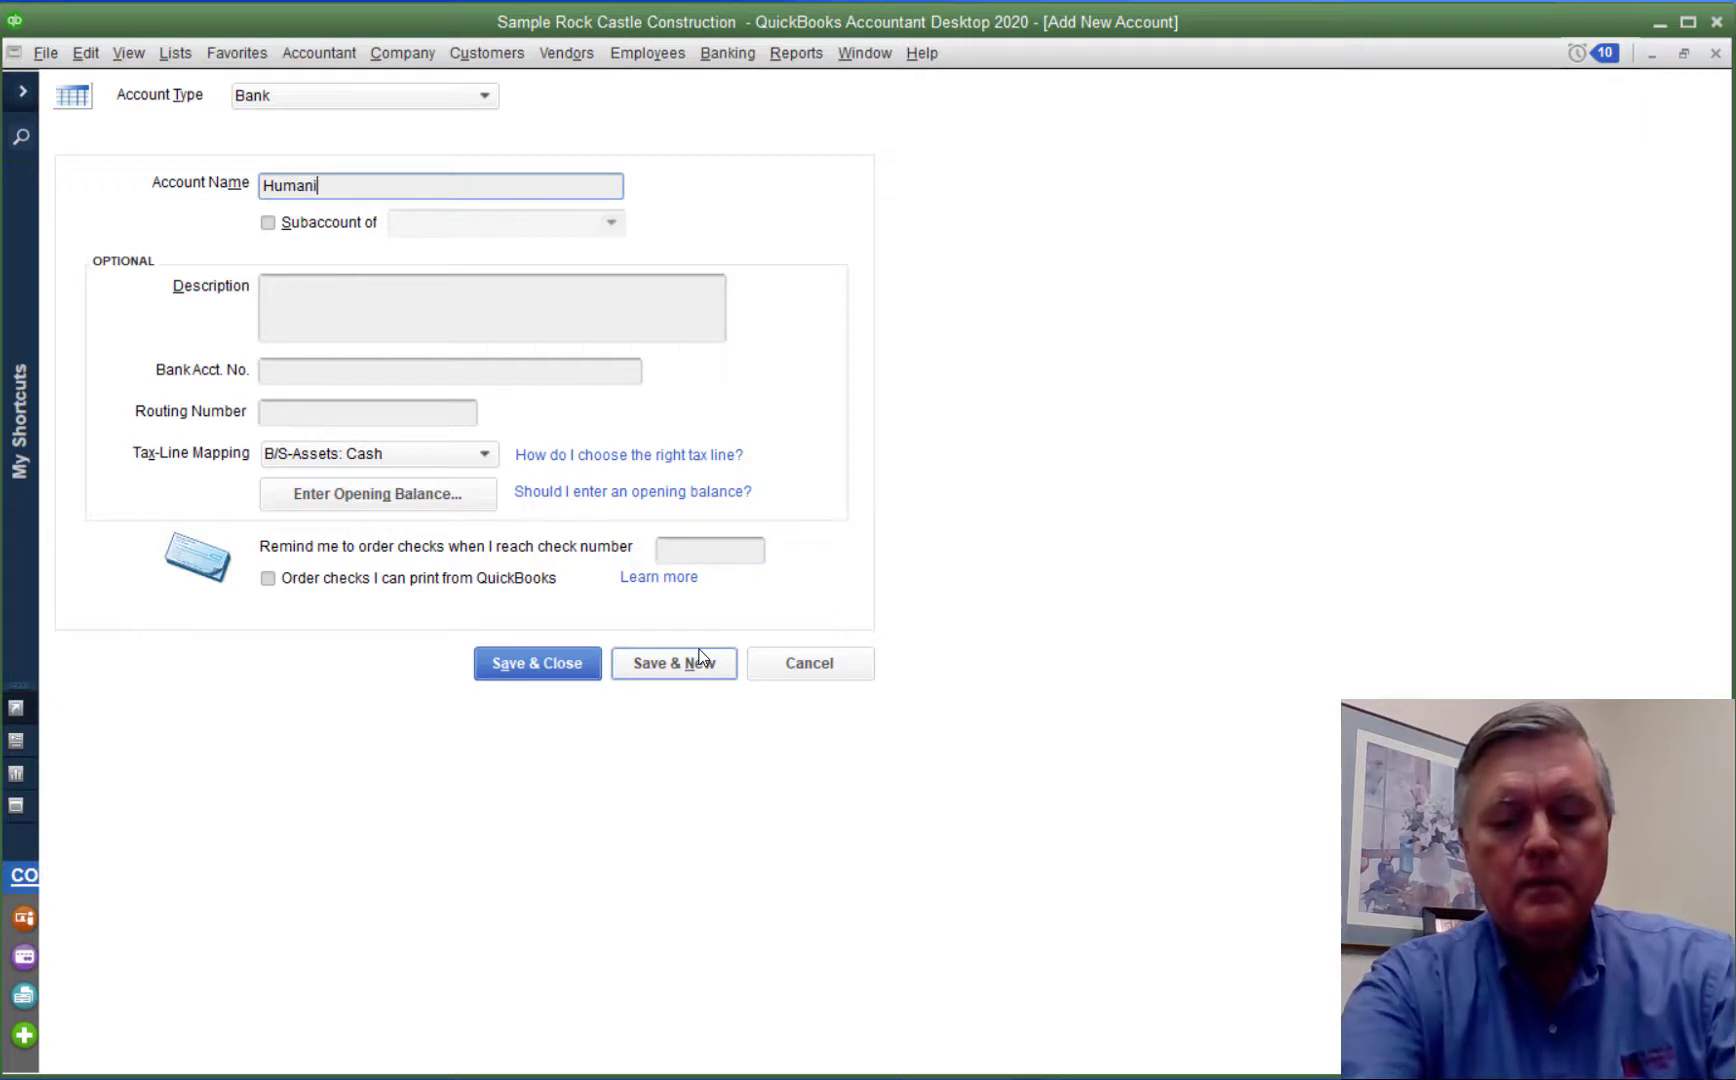
type("tarian ")
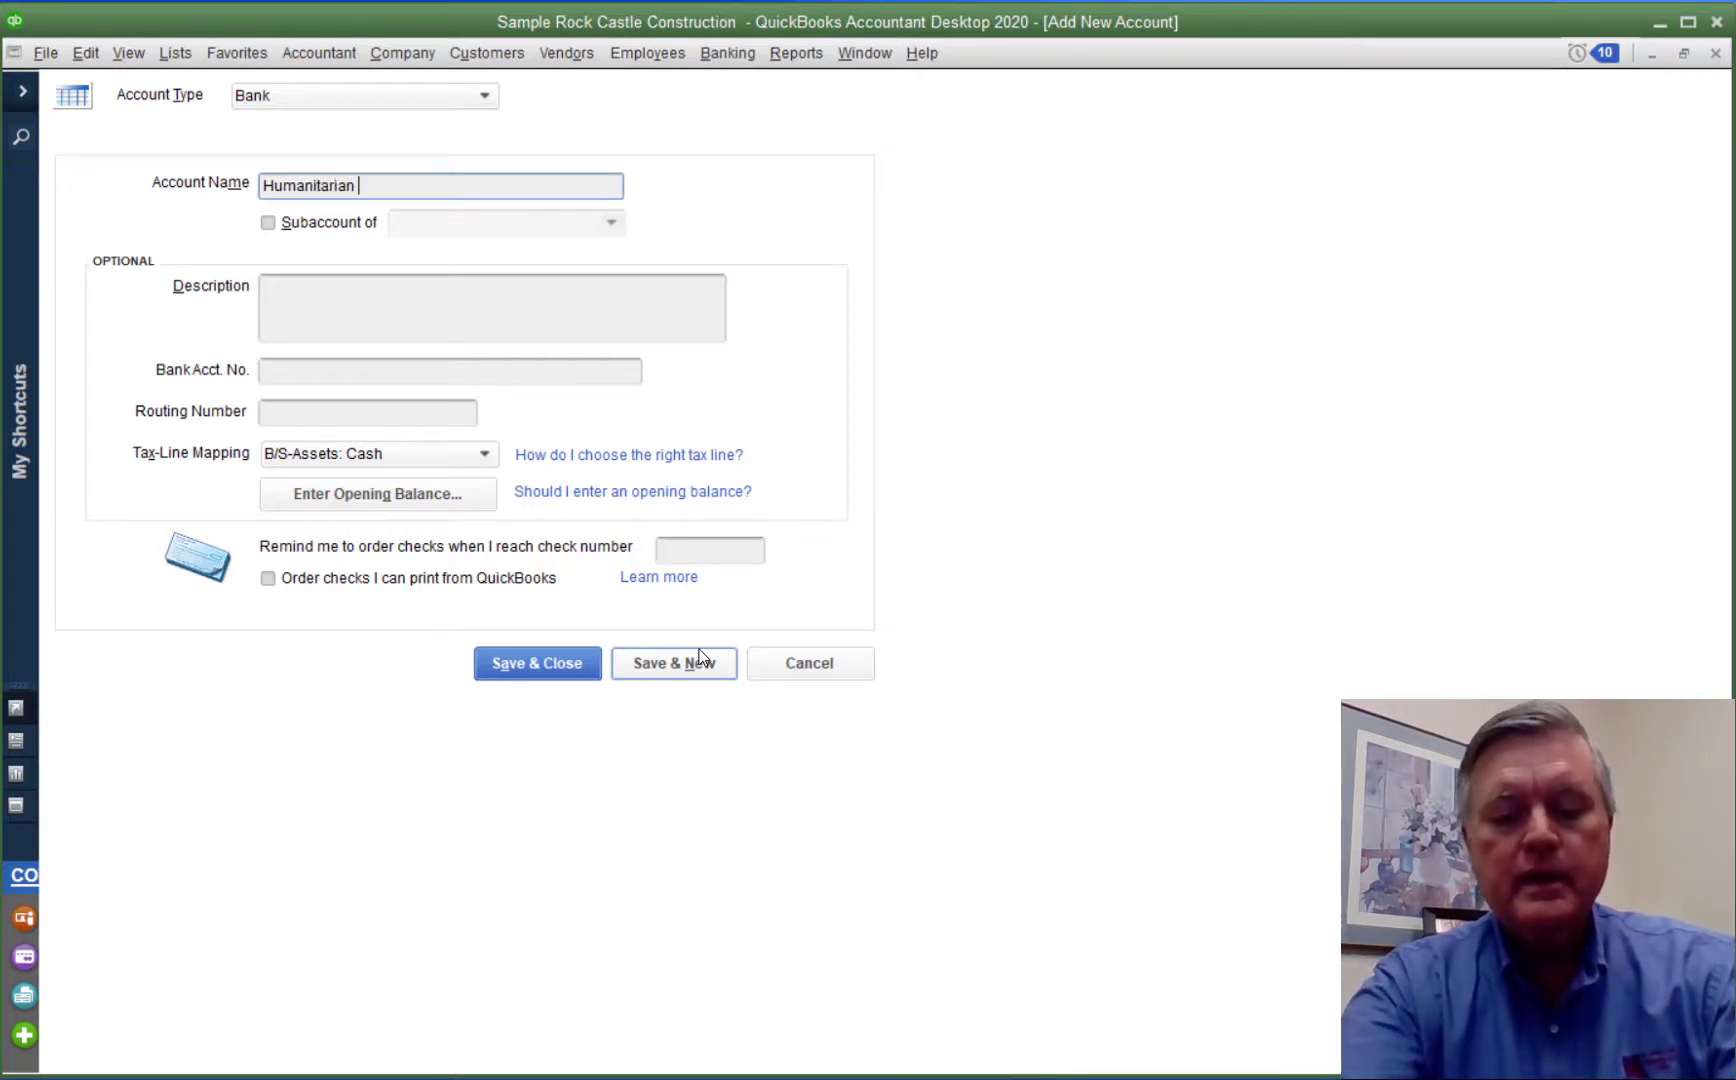
type("Aid")
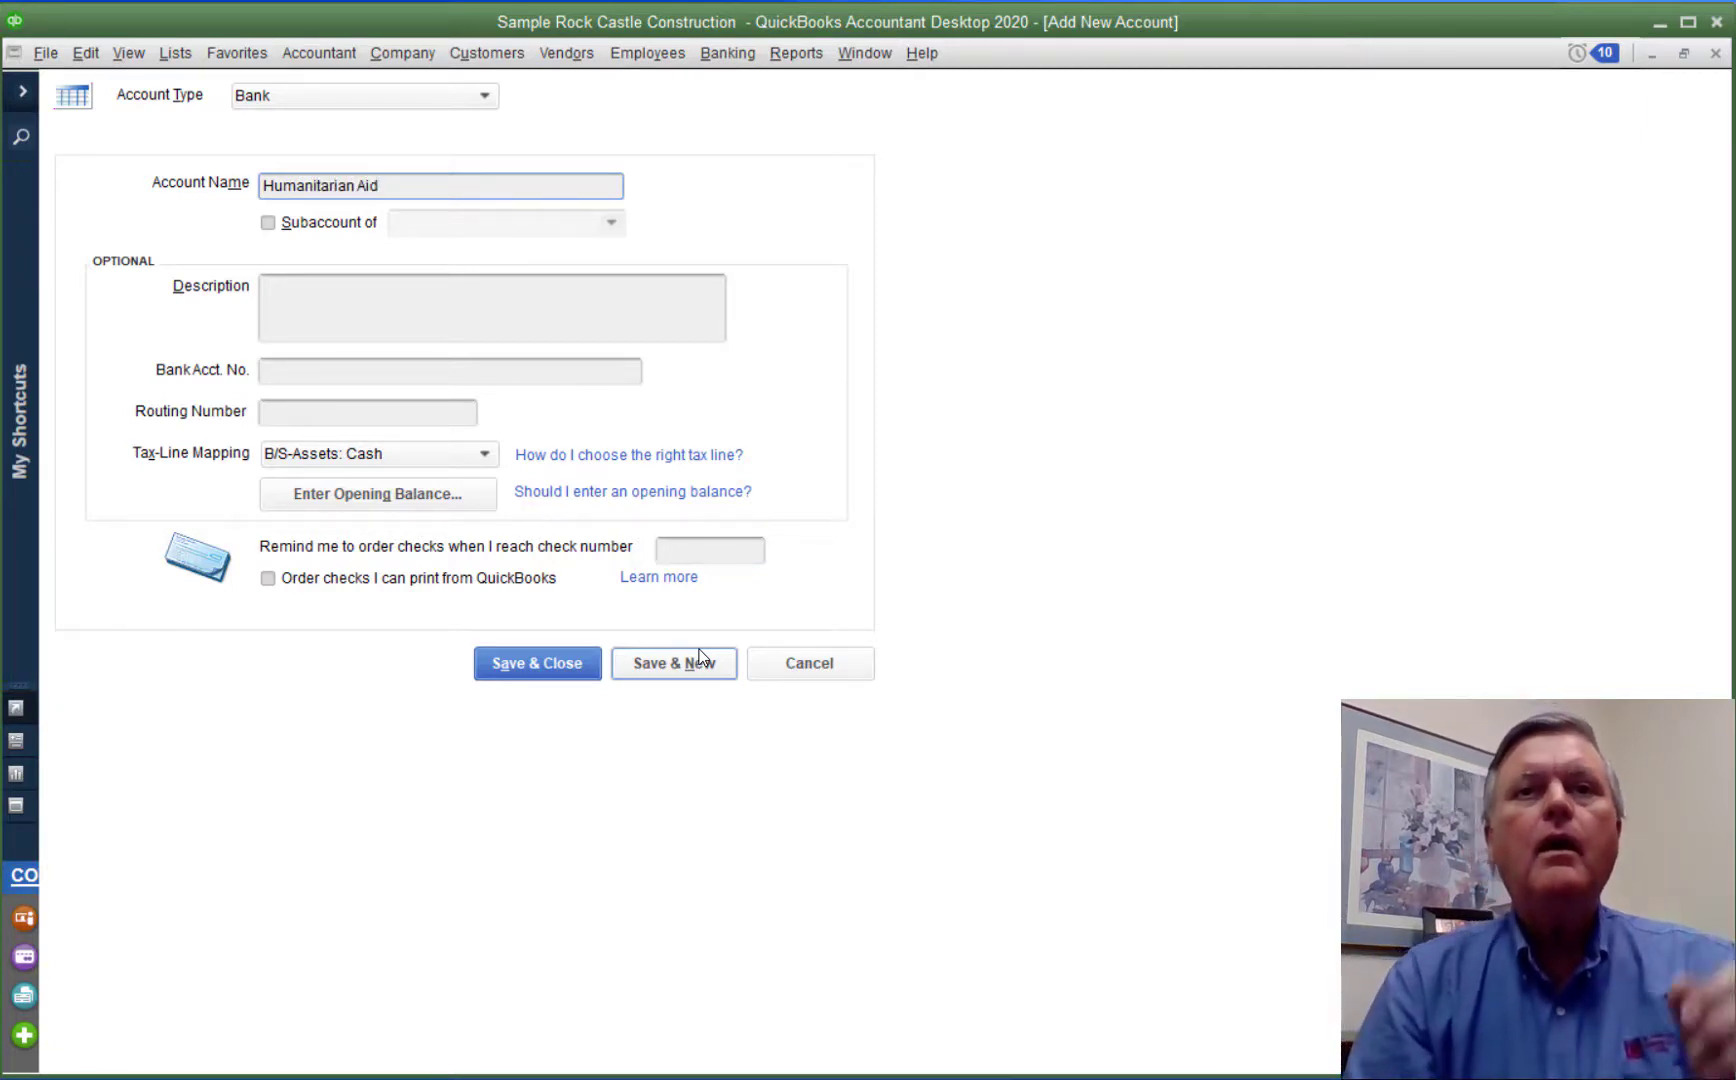
left_click(288, 232)
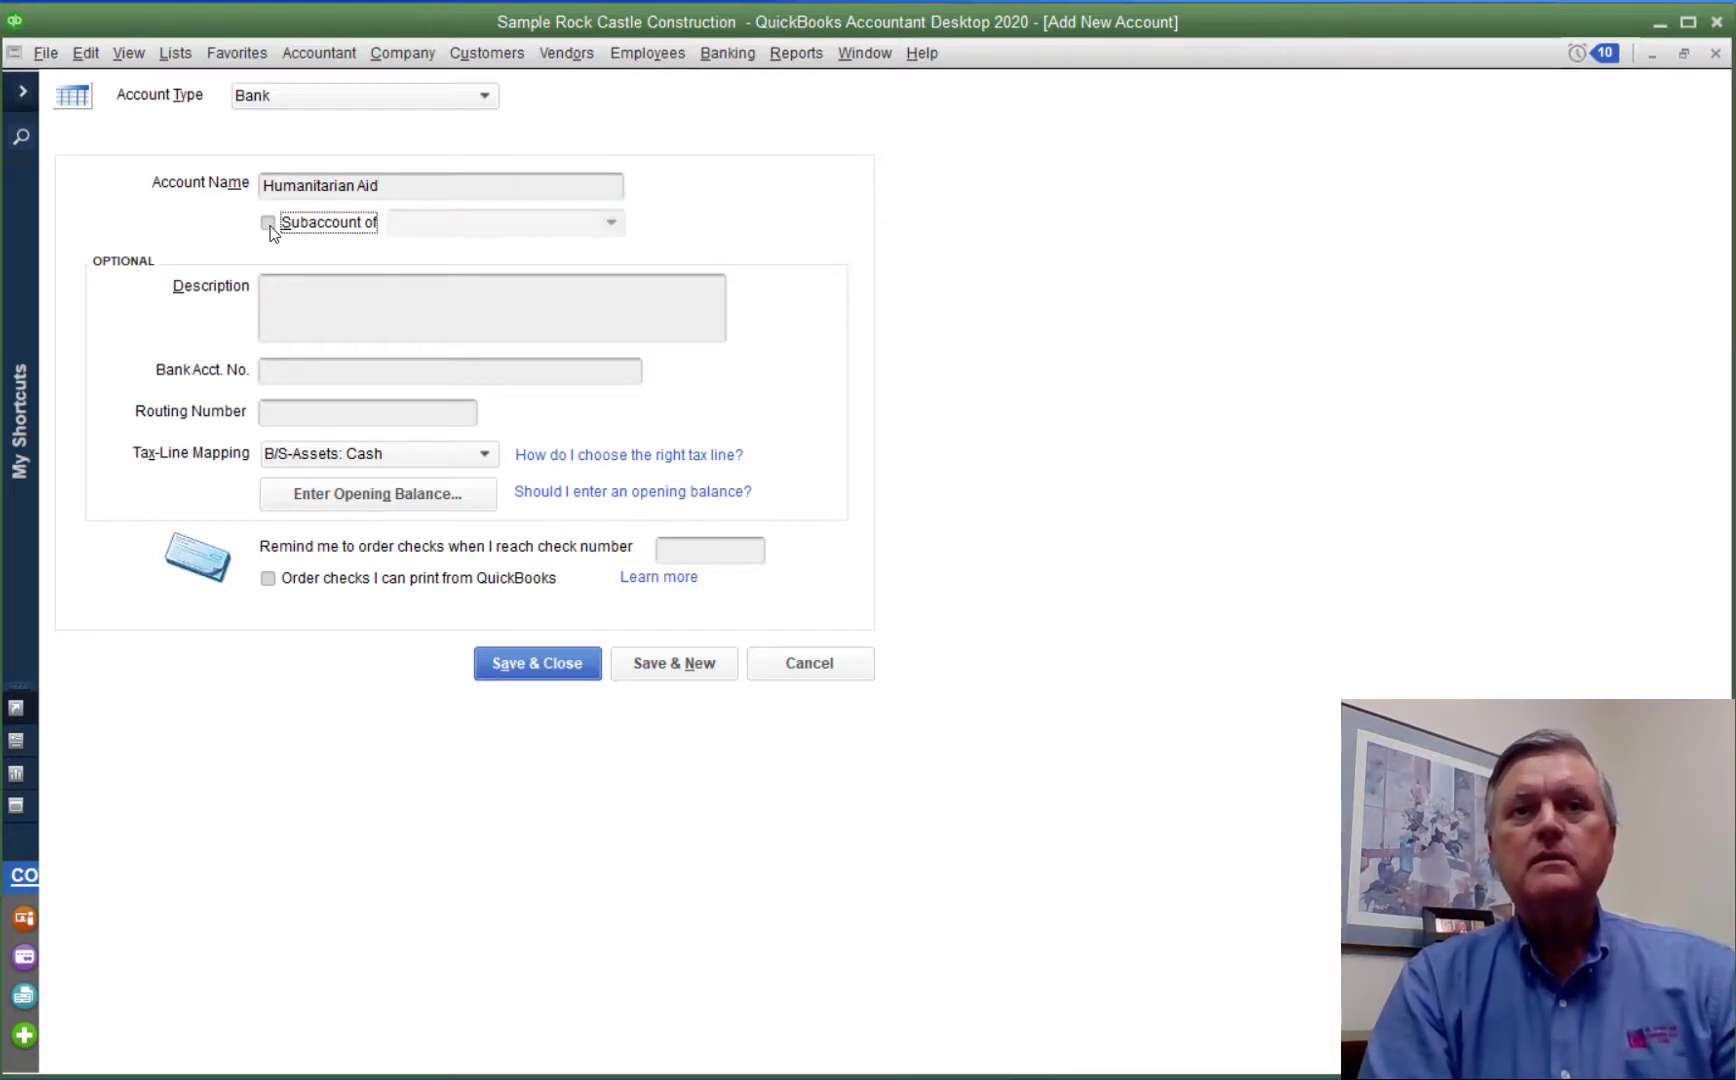
left_click(268, 223)
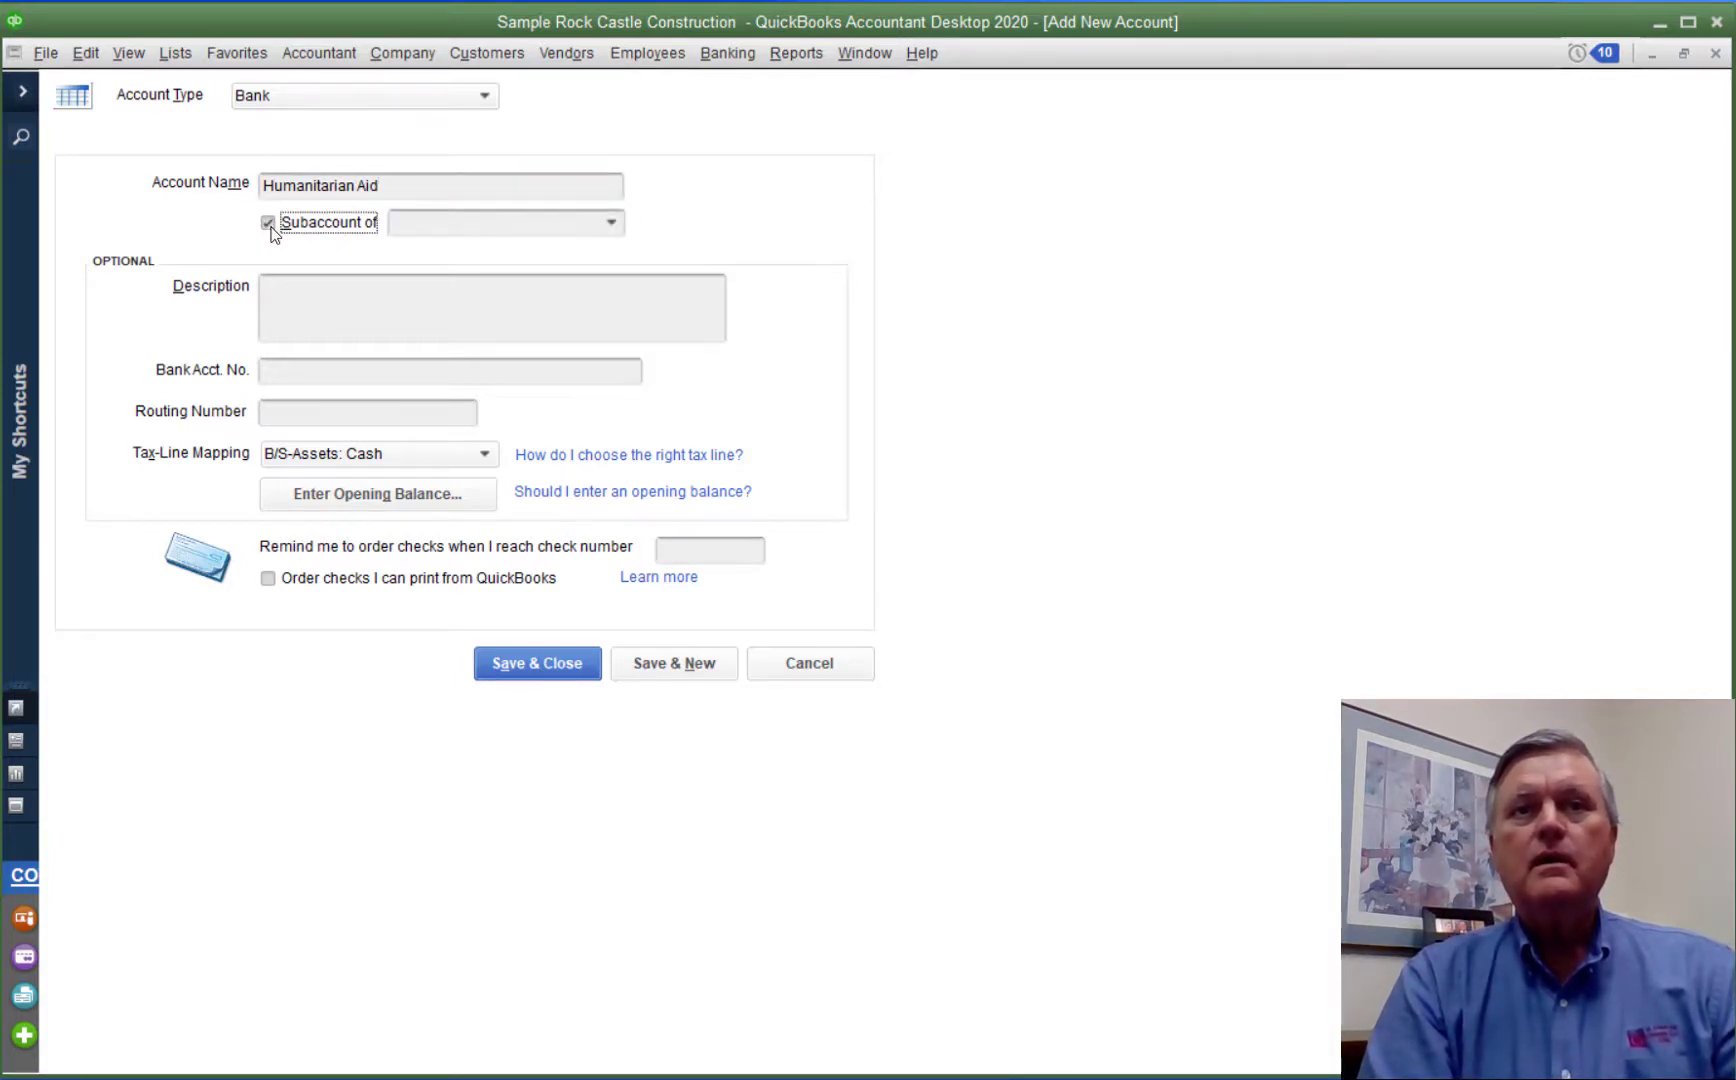
left_click(610, 222)
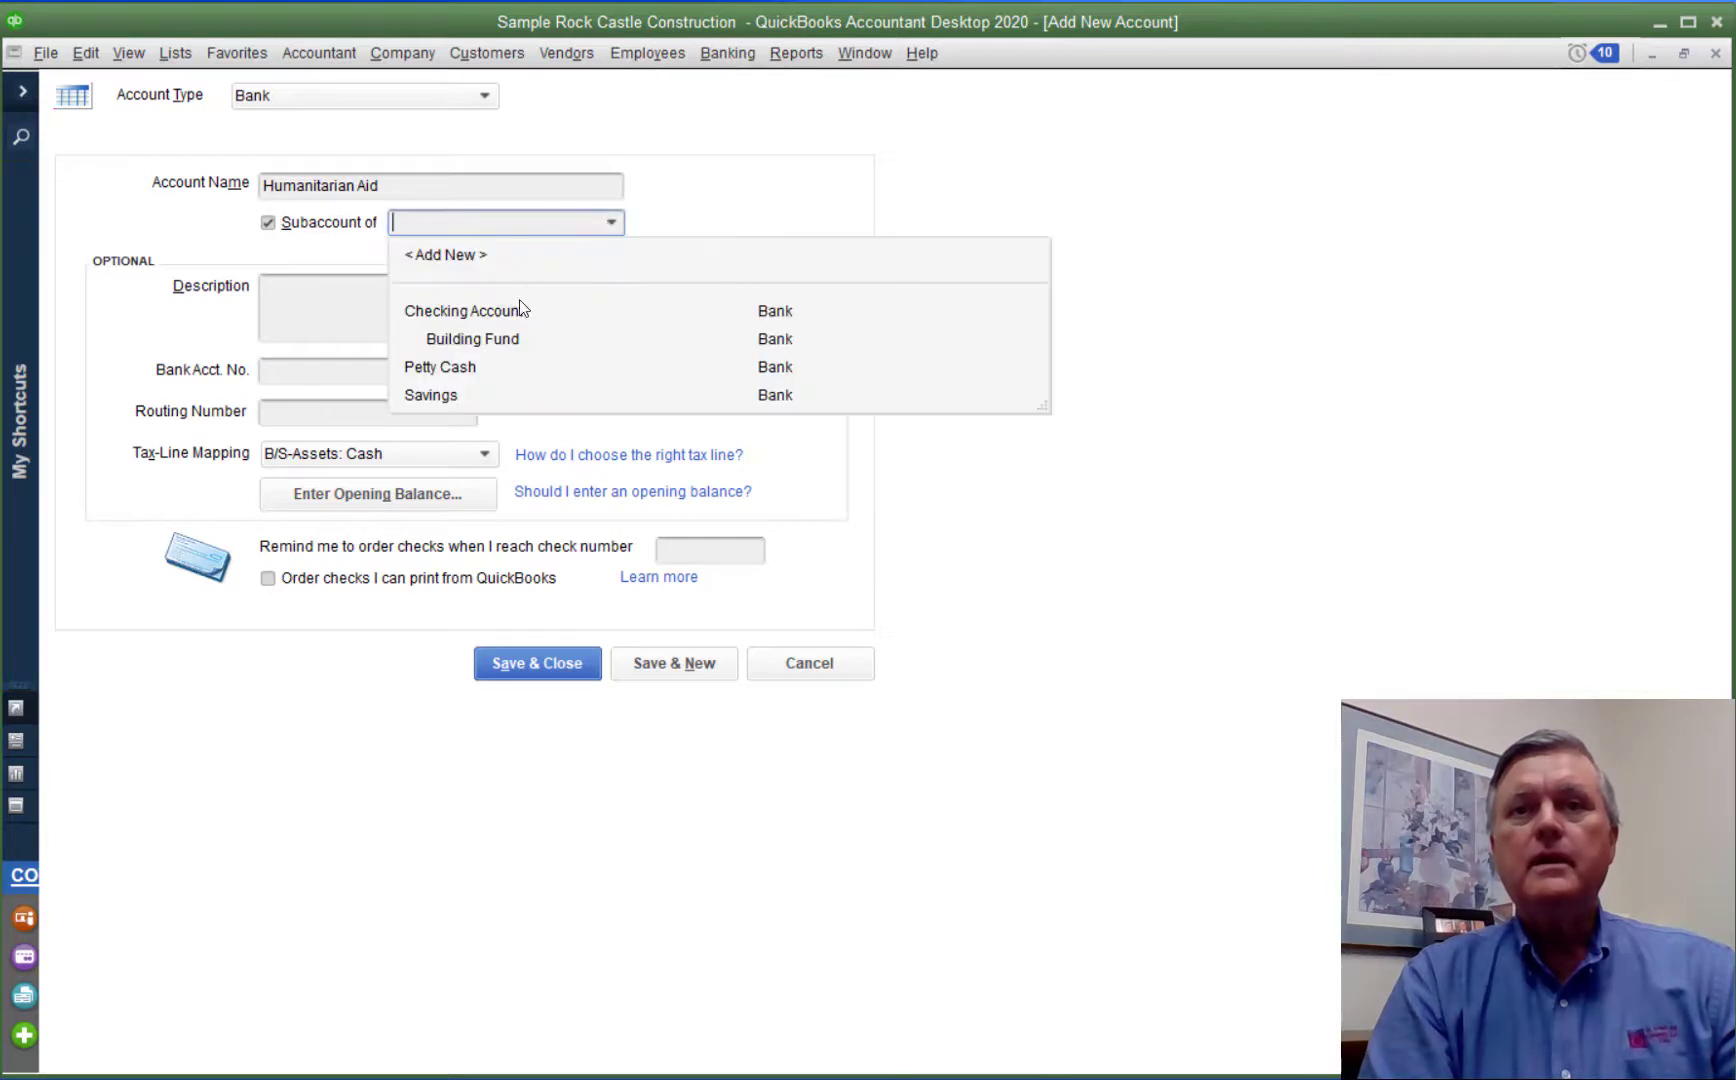
left_click(470, 309)
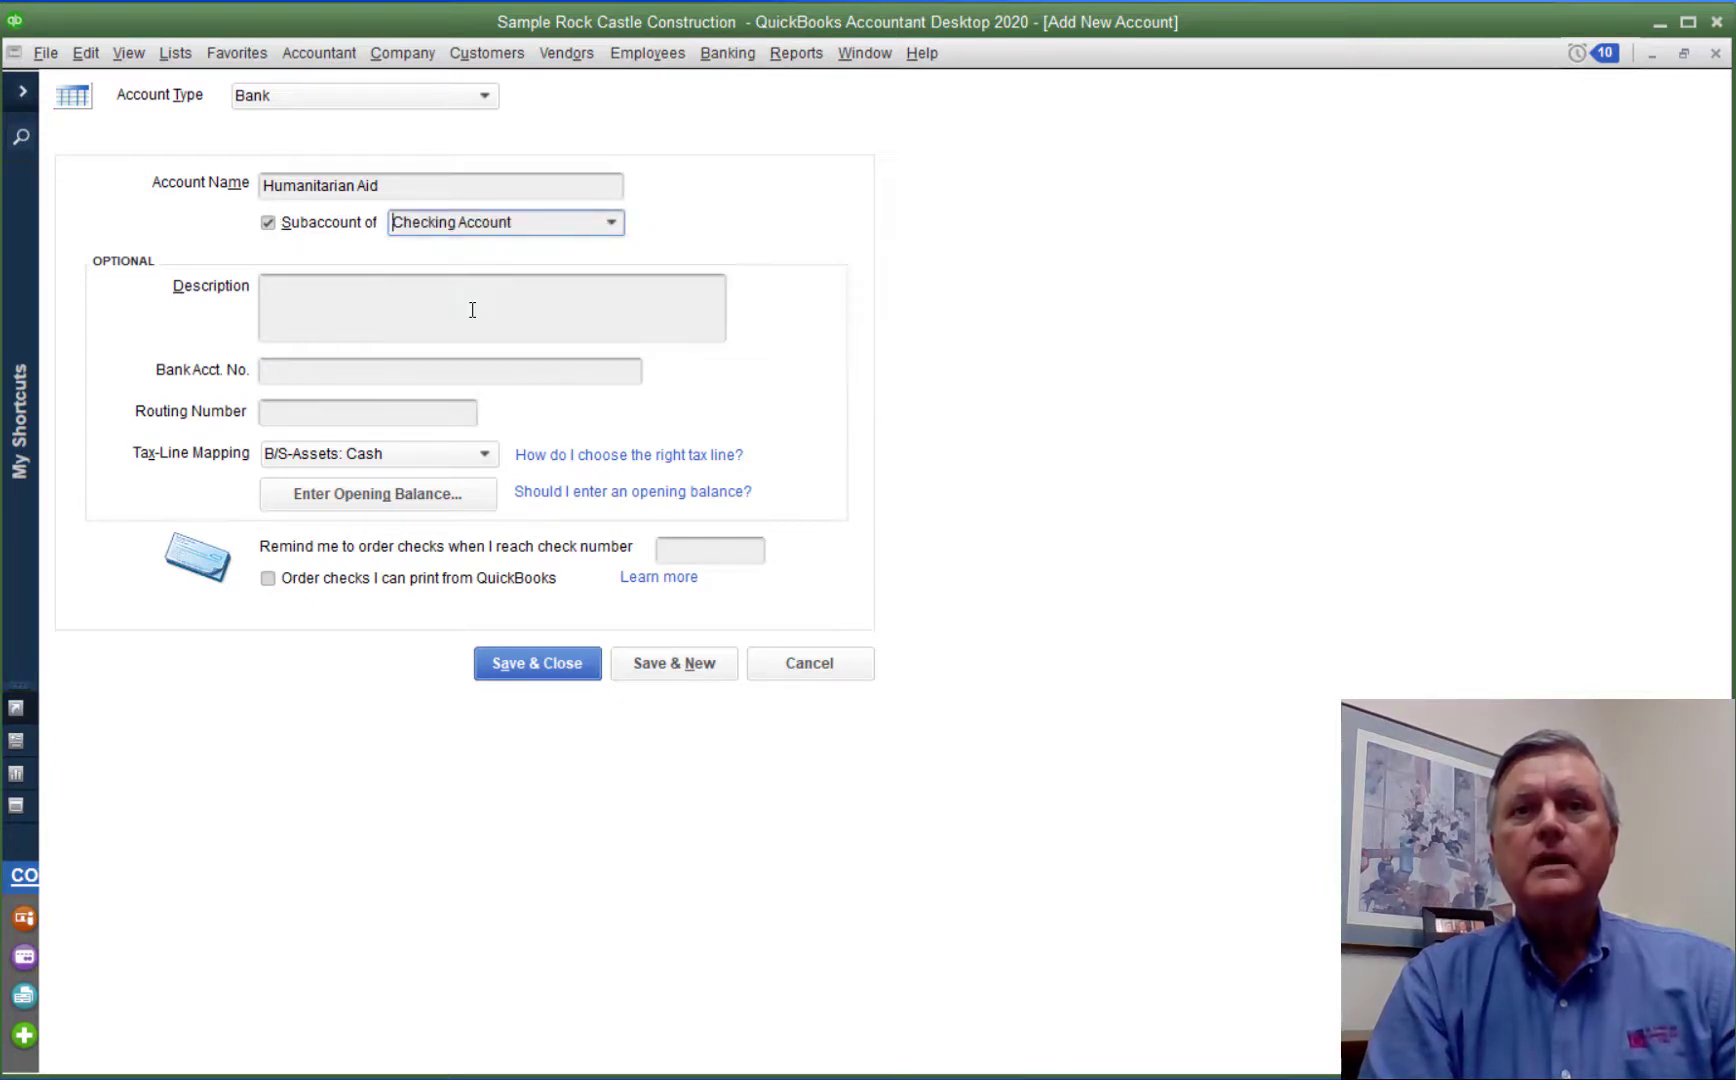
left_click(553, 665)
left_click(778, 487)
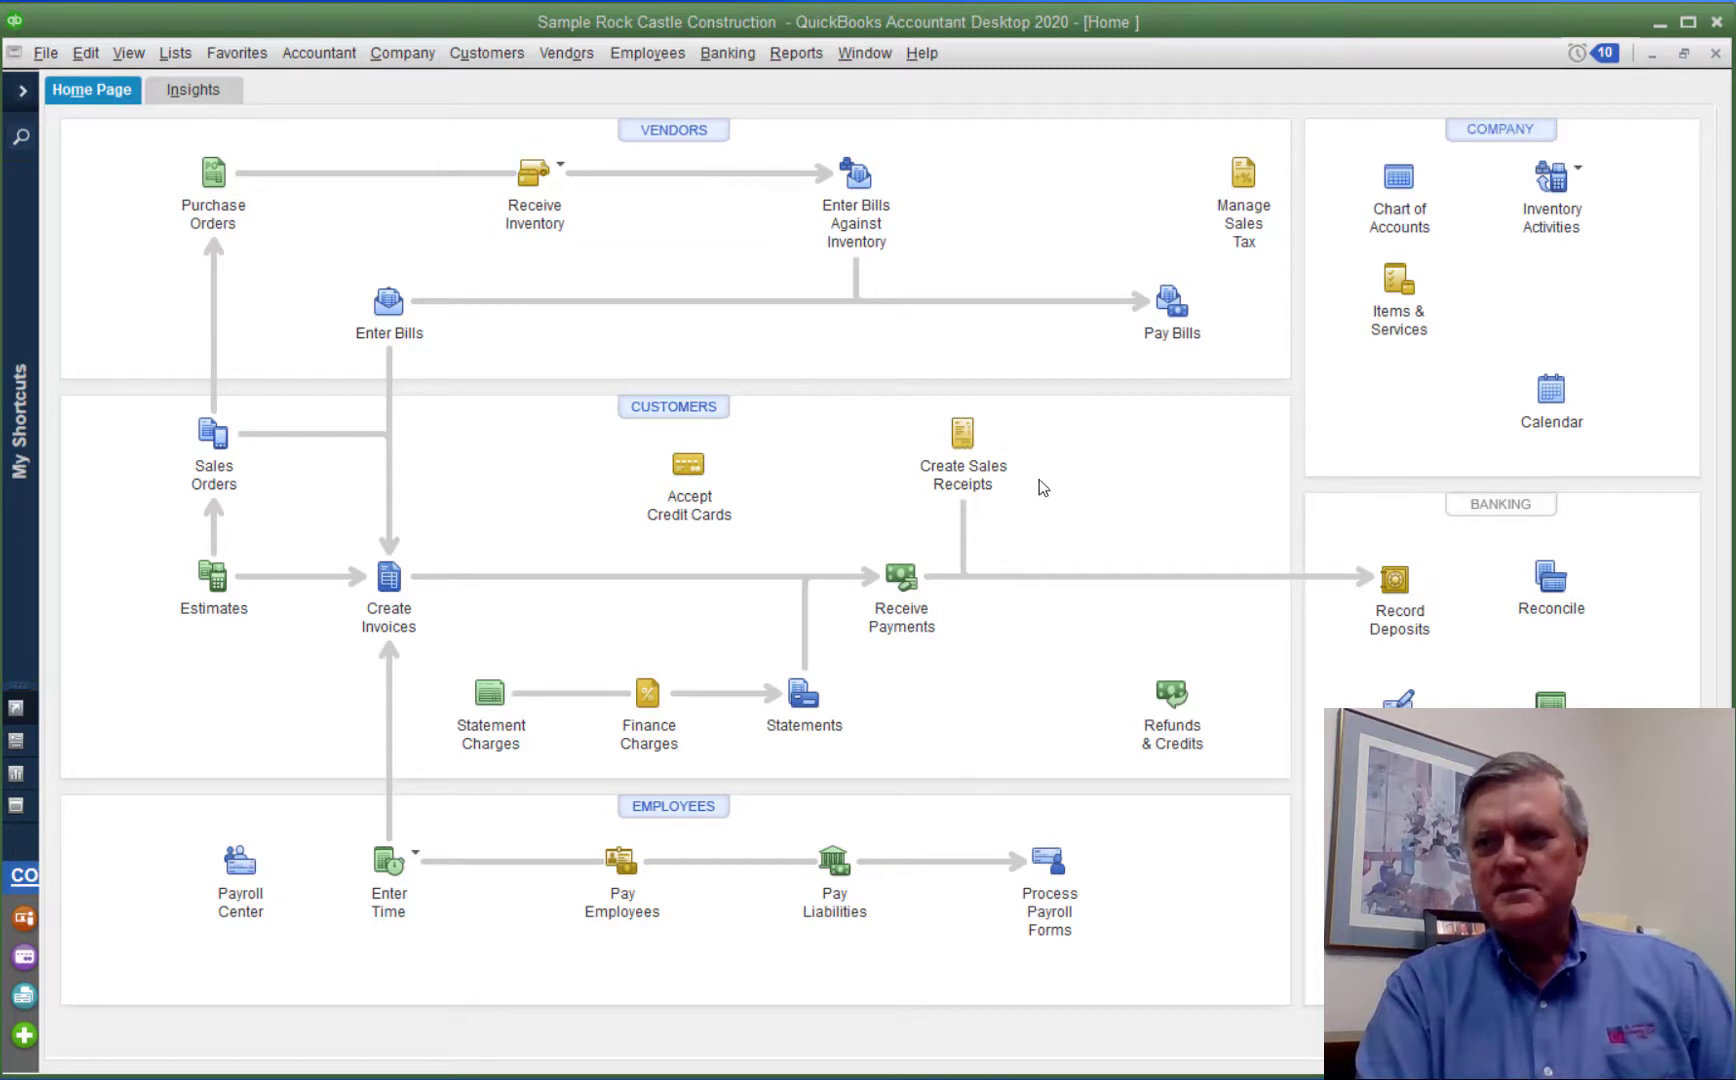
Start a new Checking Account deposit and replace its memo with '1st Sunday March'.
left_click(1396, 591)
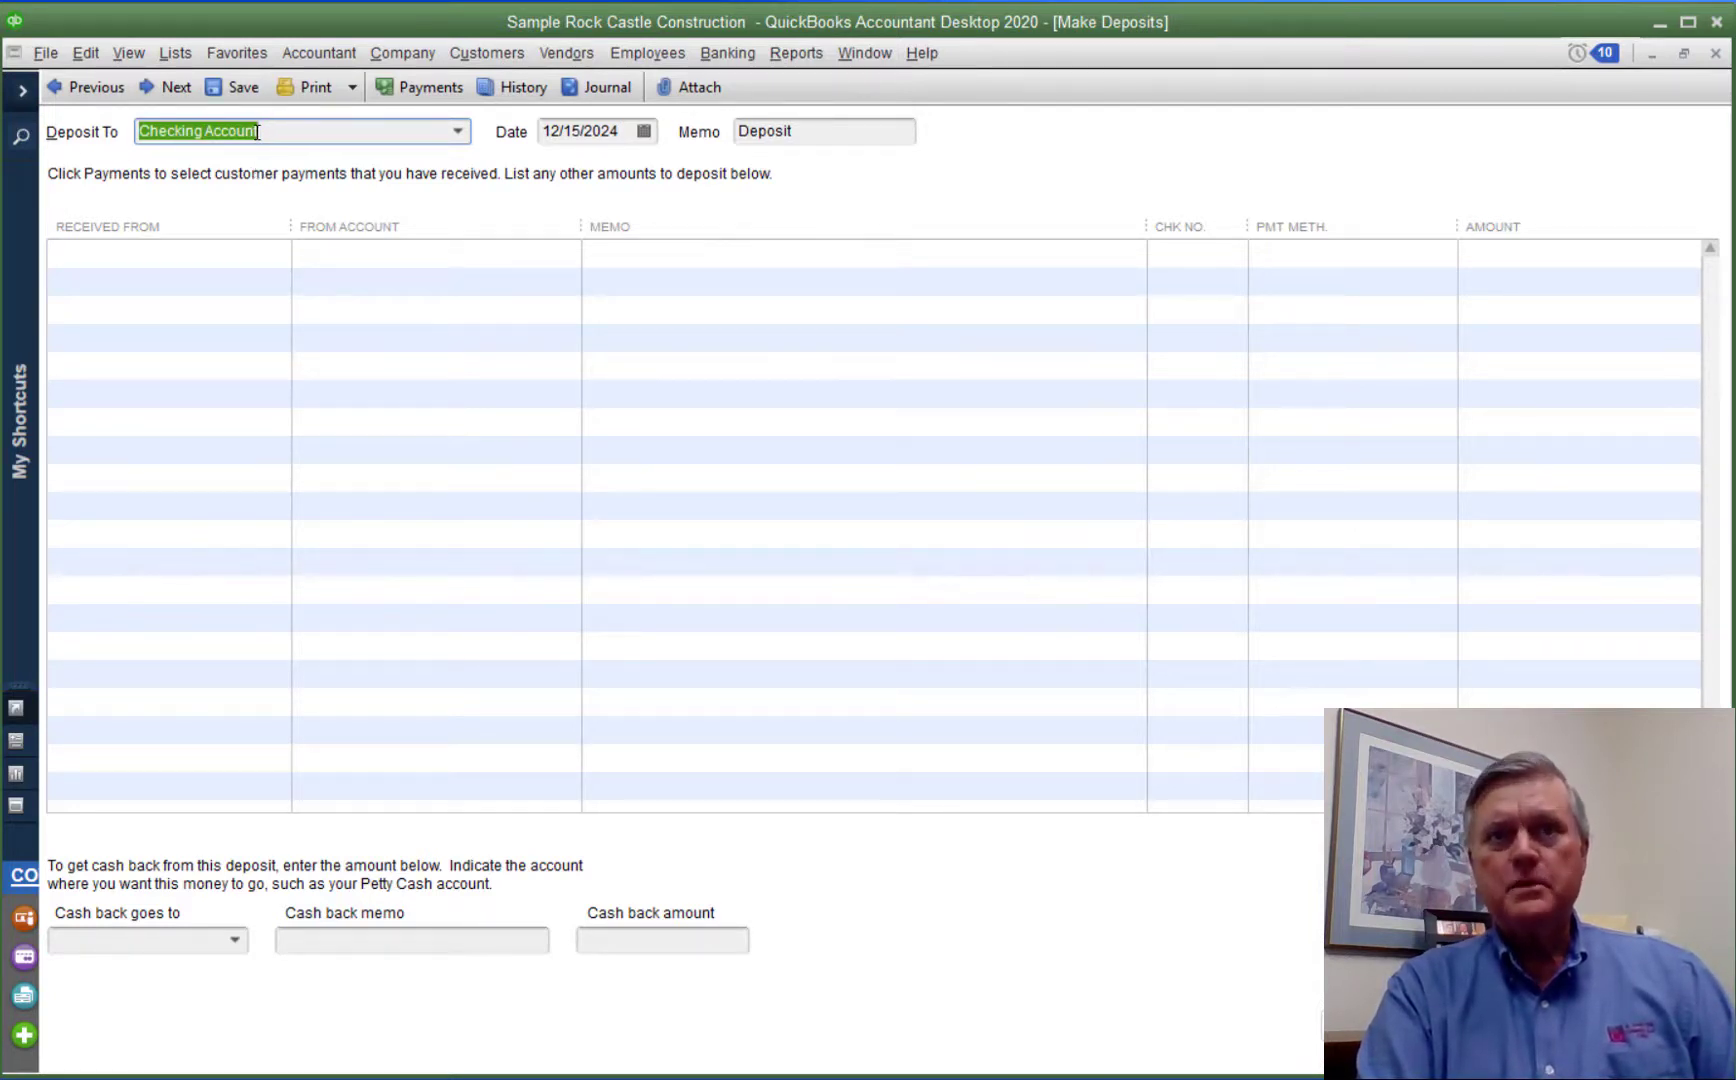
left_click(839, 131)
left_click_drag(839, 131, 733, 138)
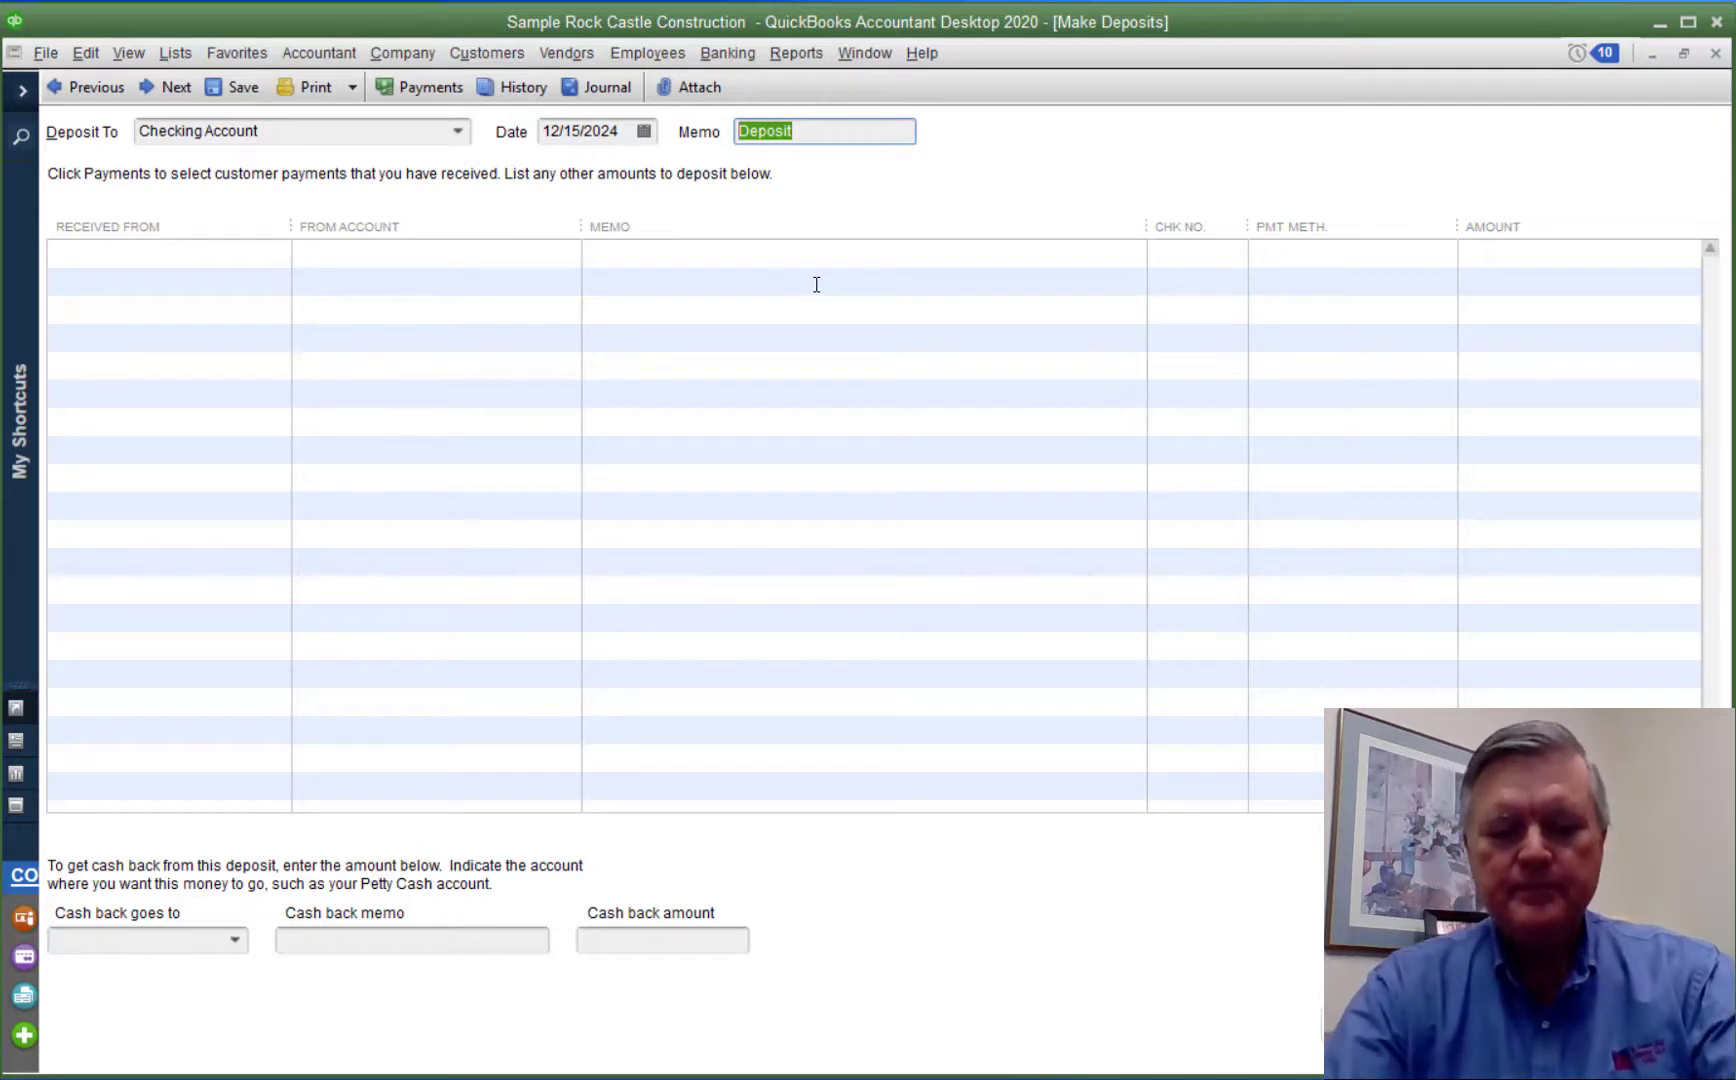
type("1st")
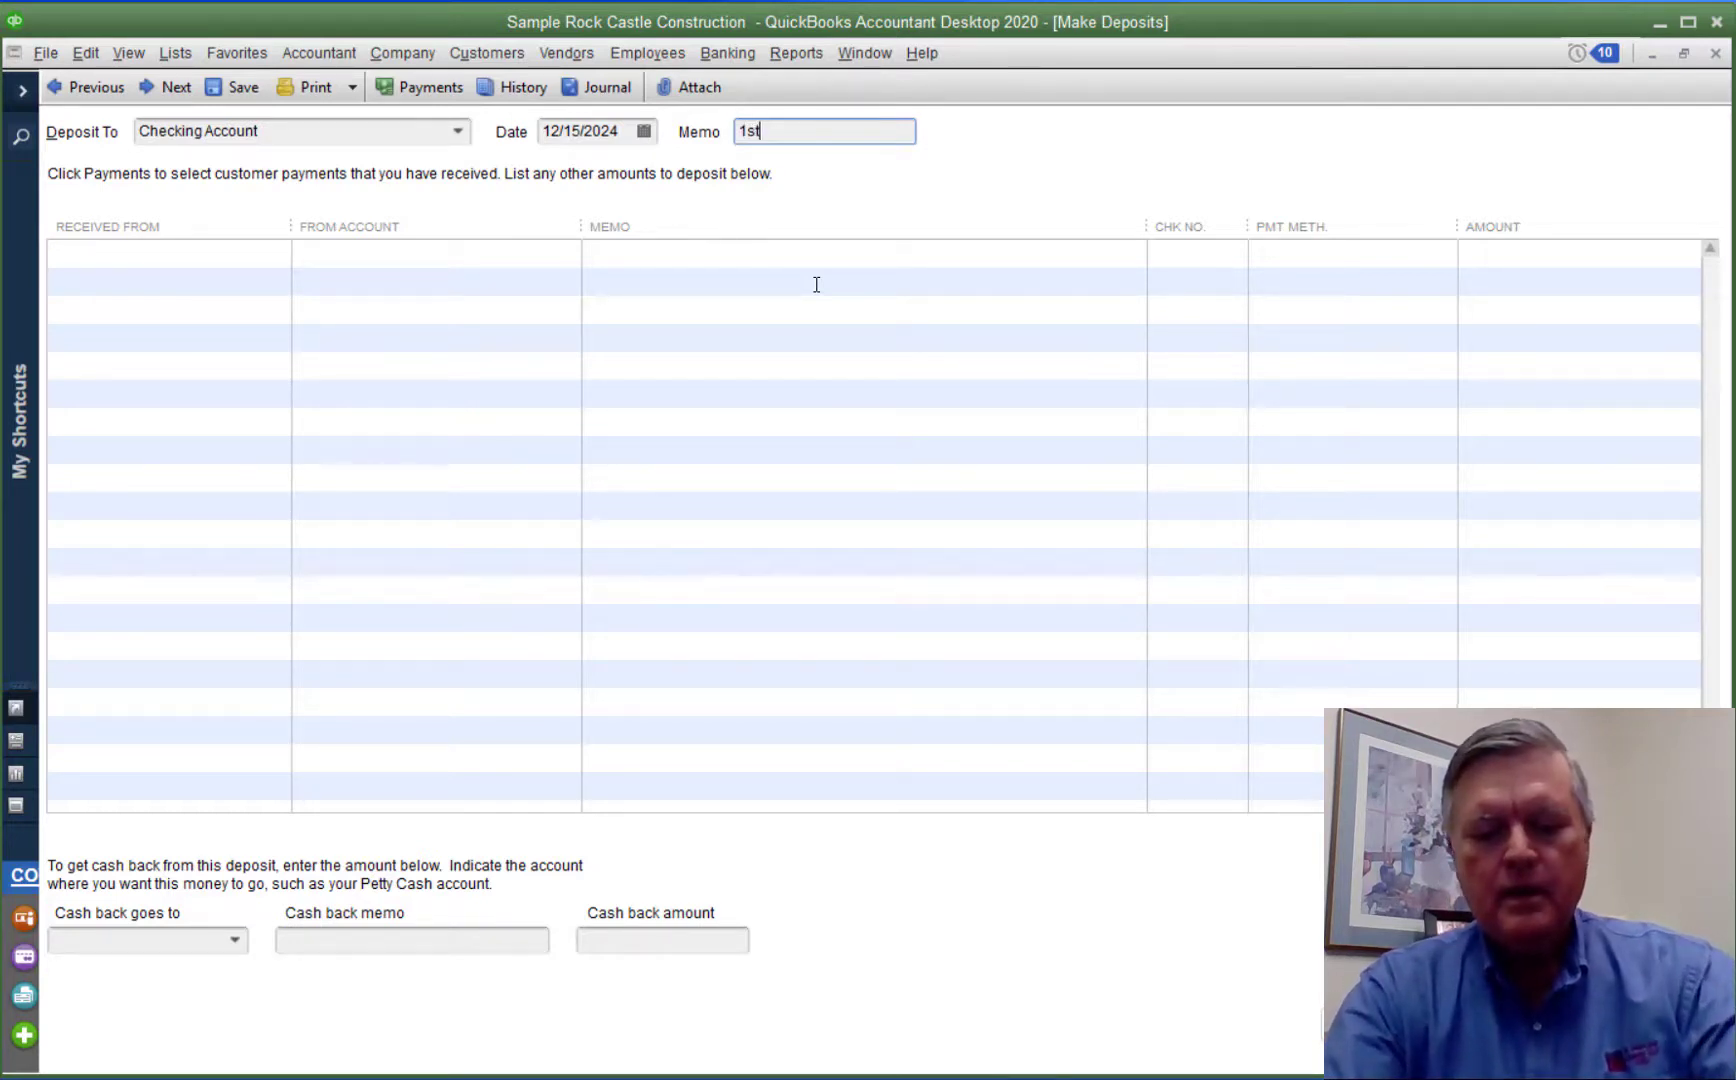
type(" Sun")
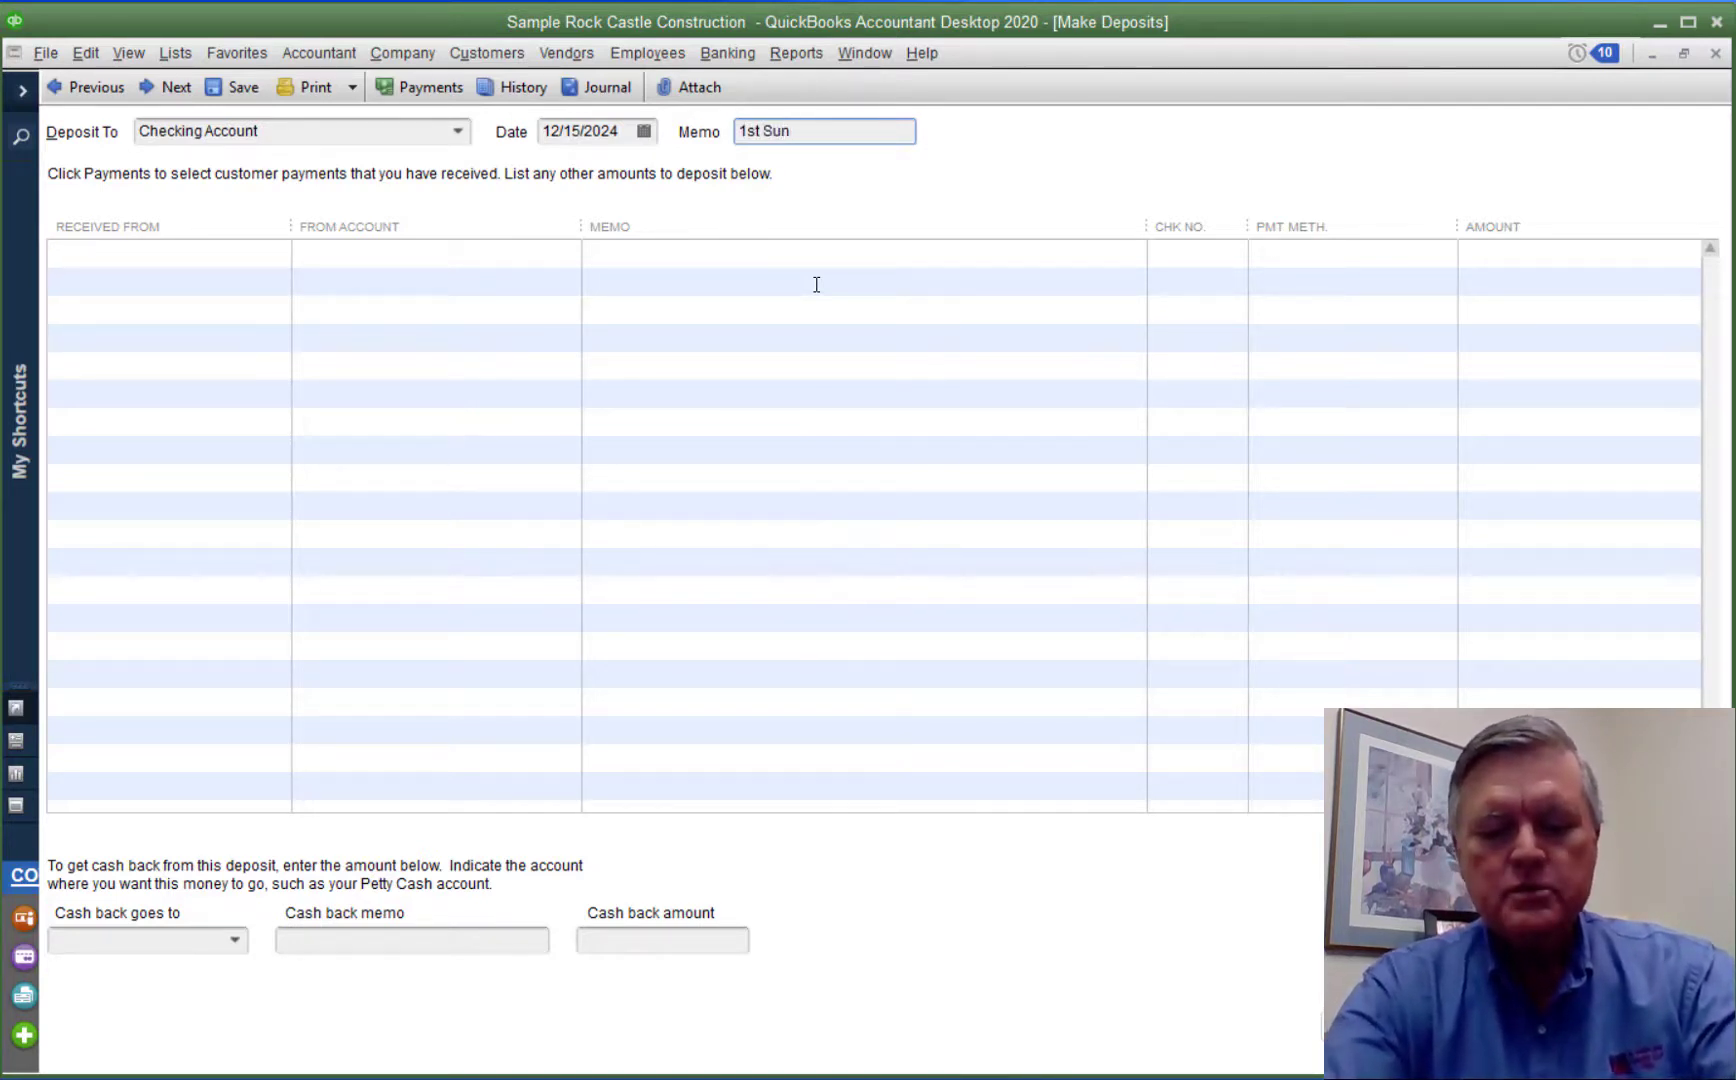
type("day Ma")
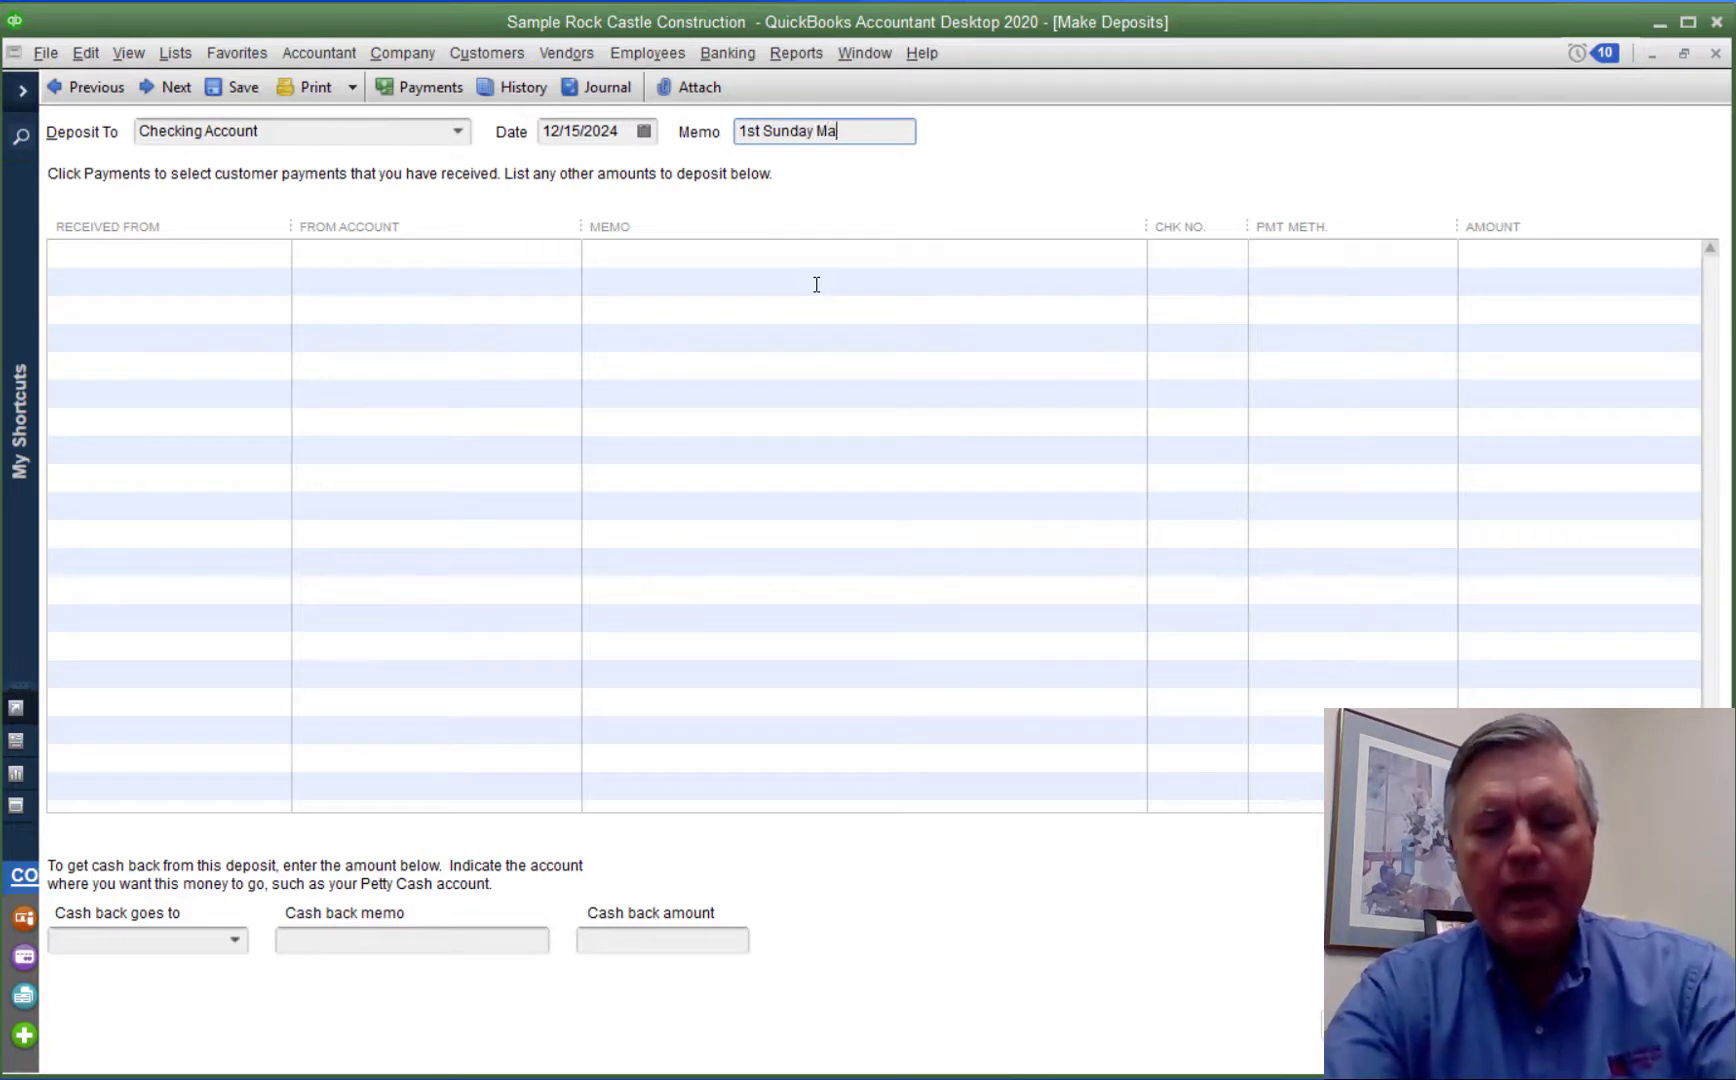
type("rch")
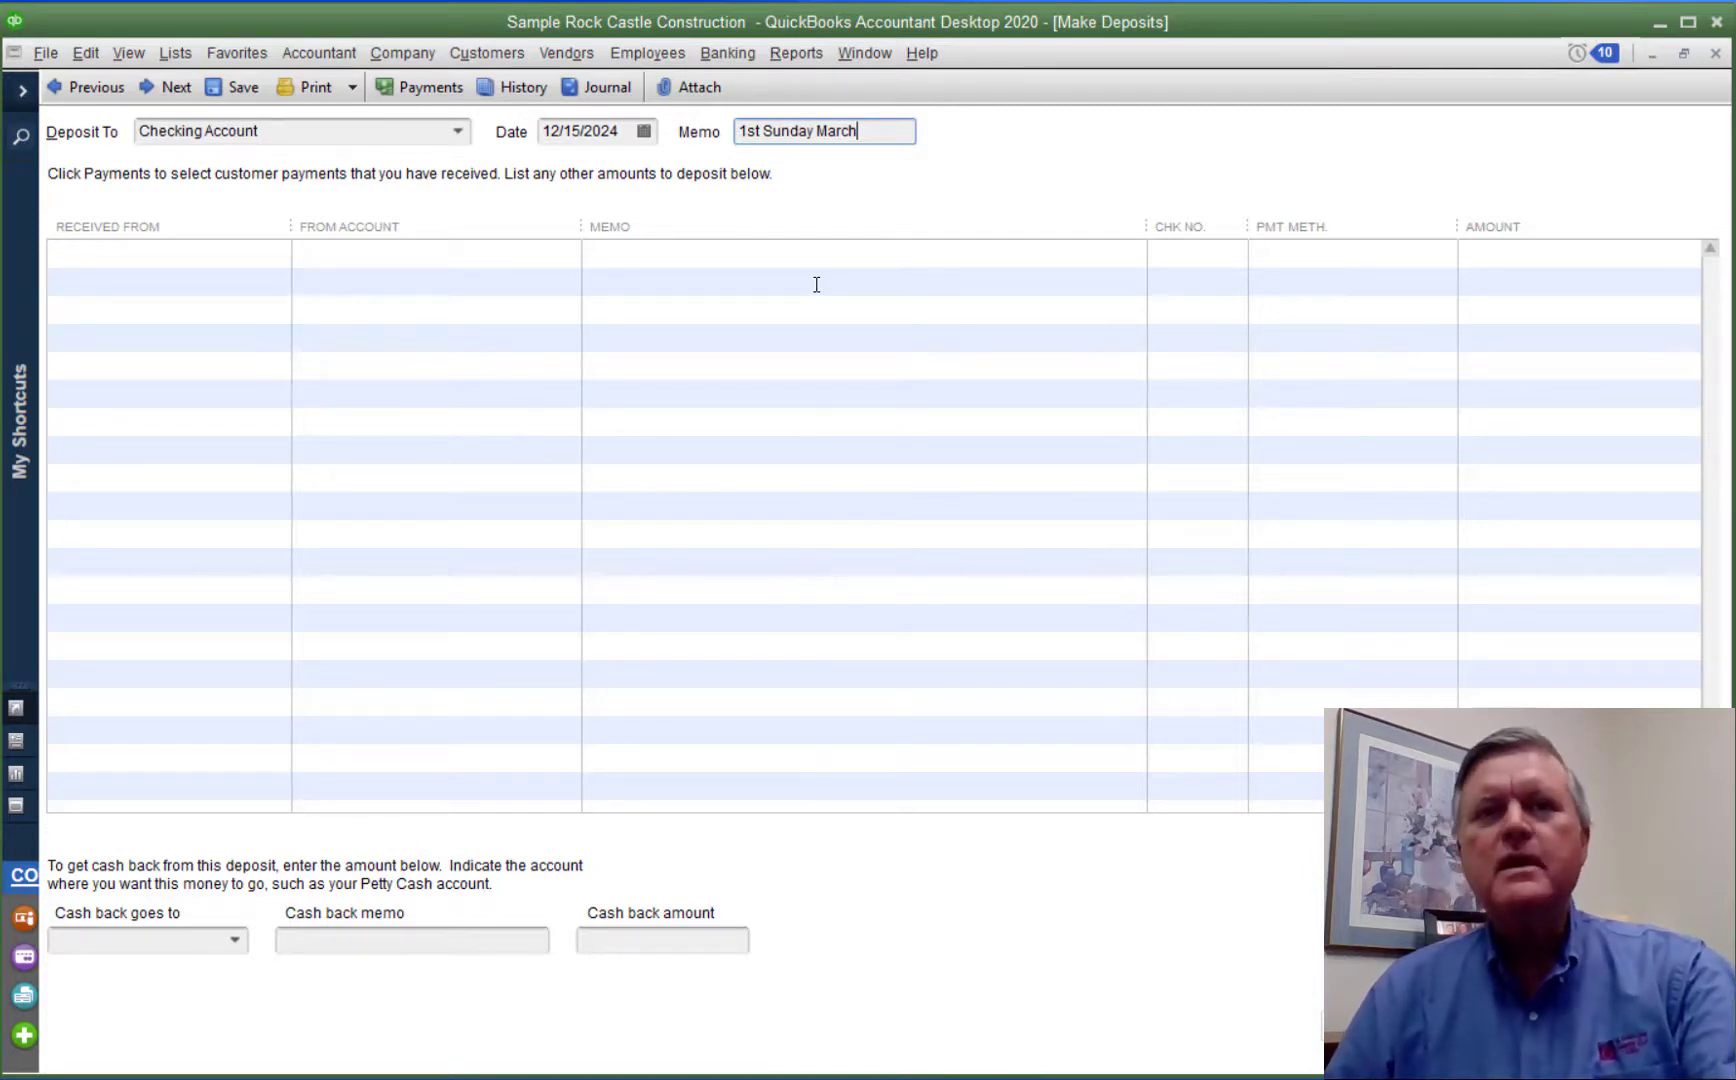
key("Tab")
key("Tab")
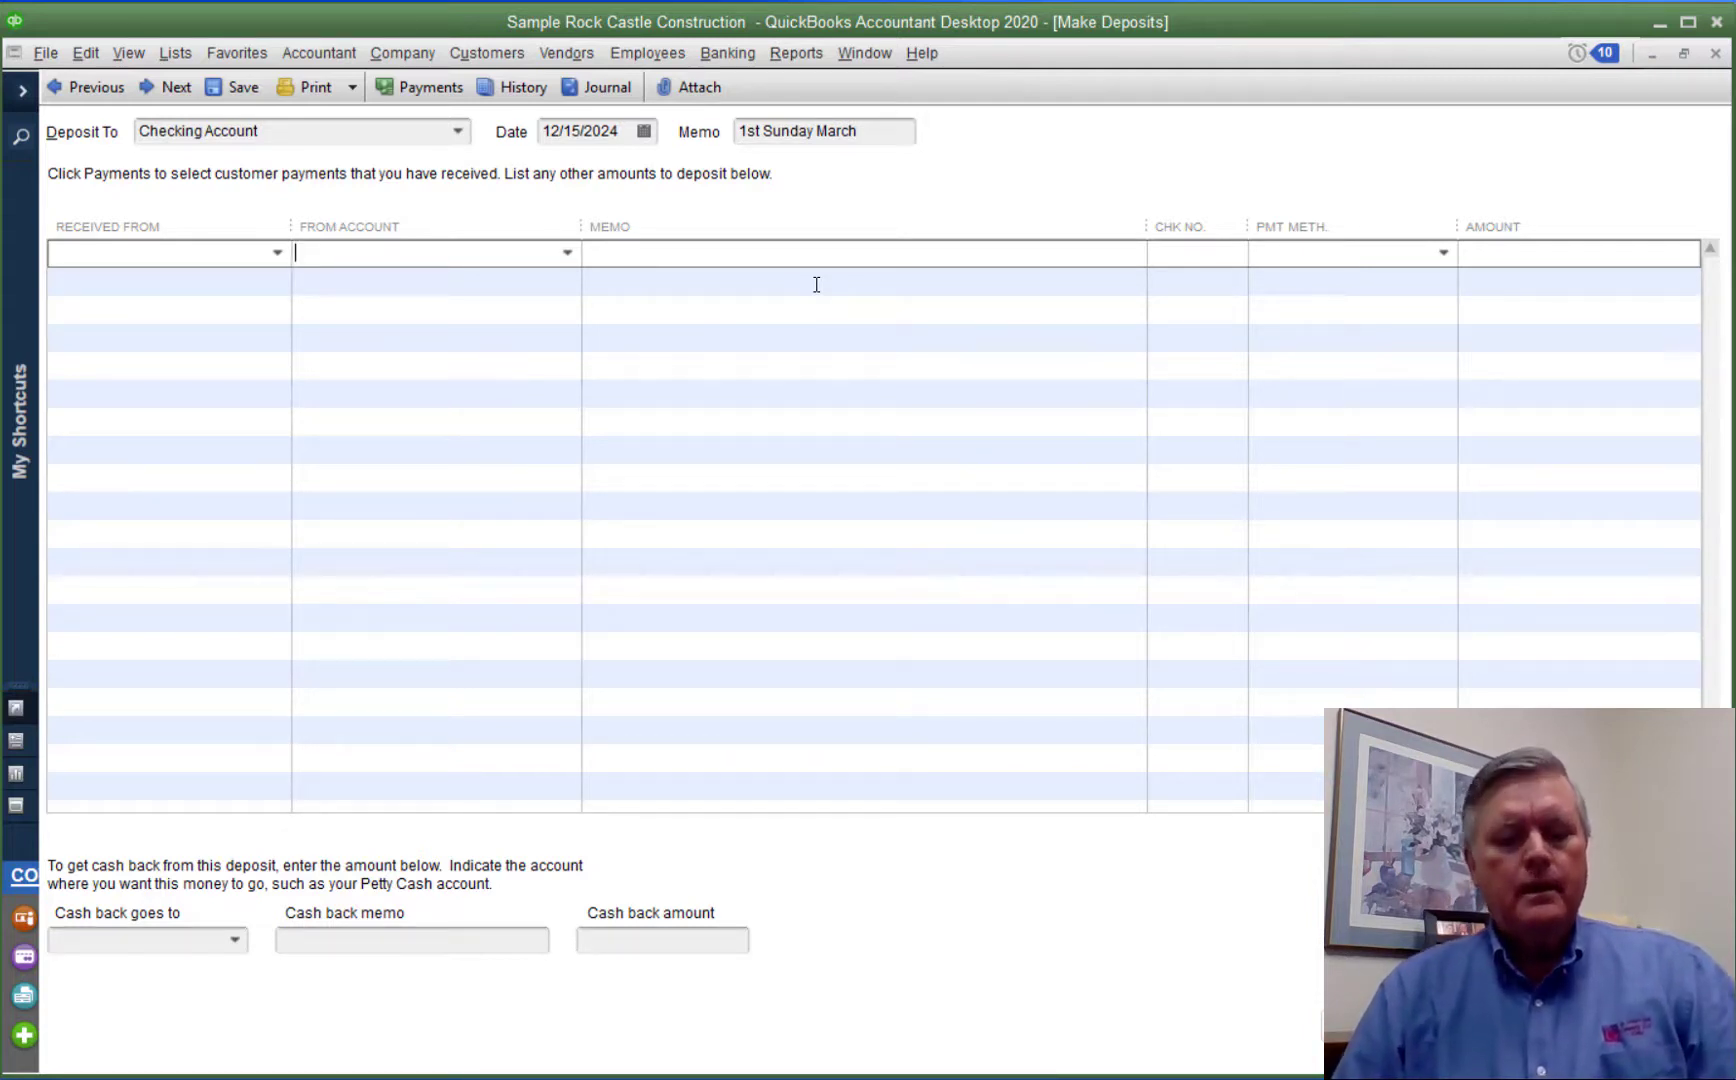
Enter deposit lines: Donations for 1,000.00 and Building Fund Donations for 500.00.
type("Donations")
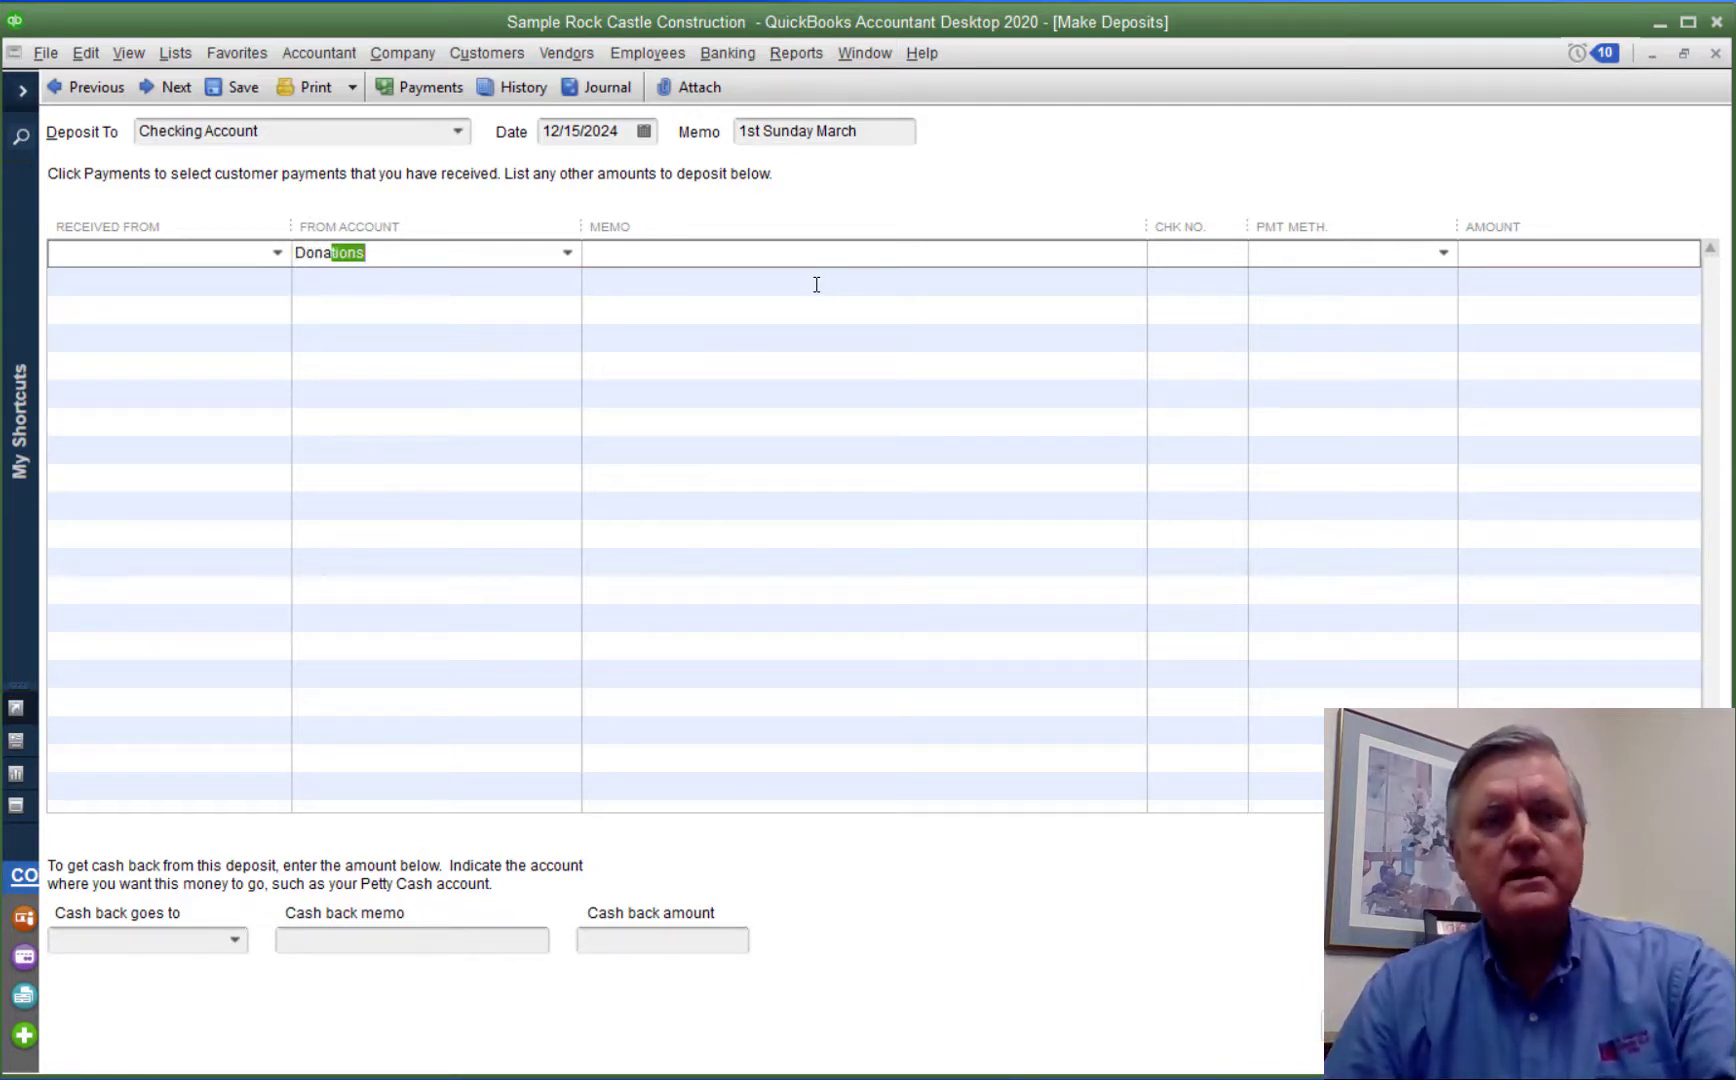
key("Tab")
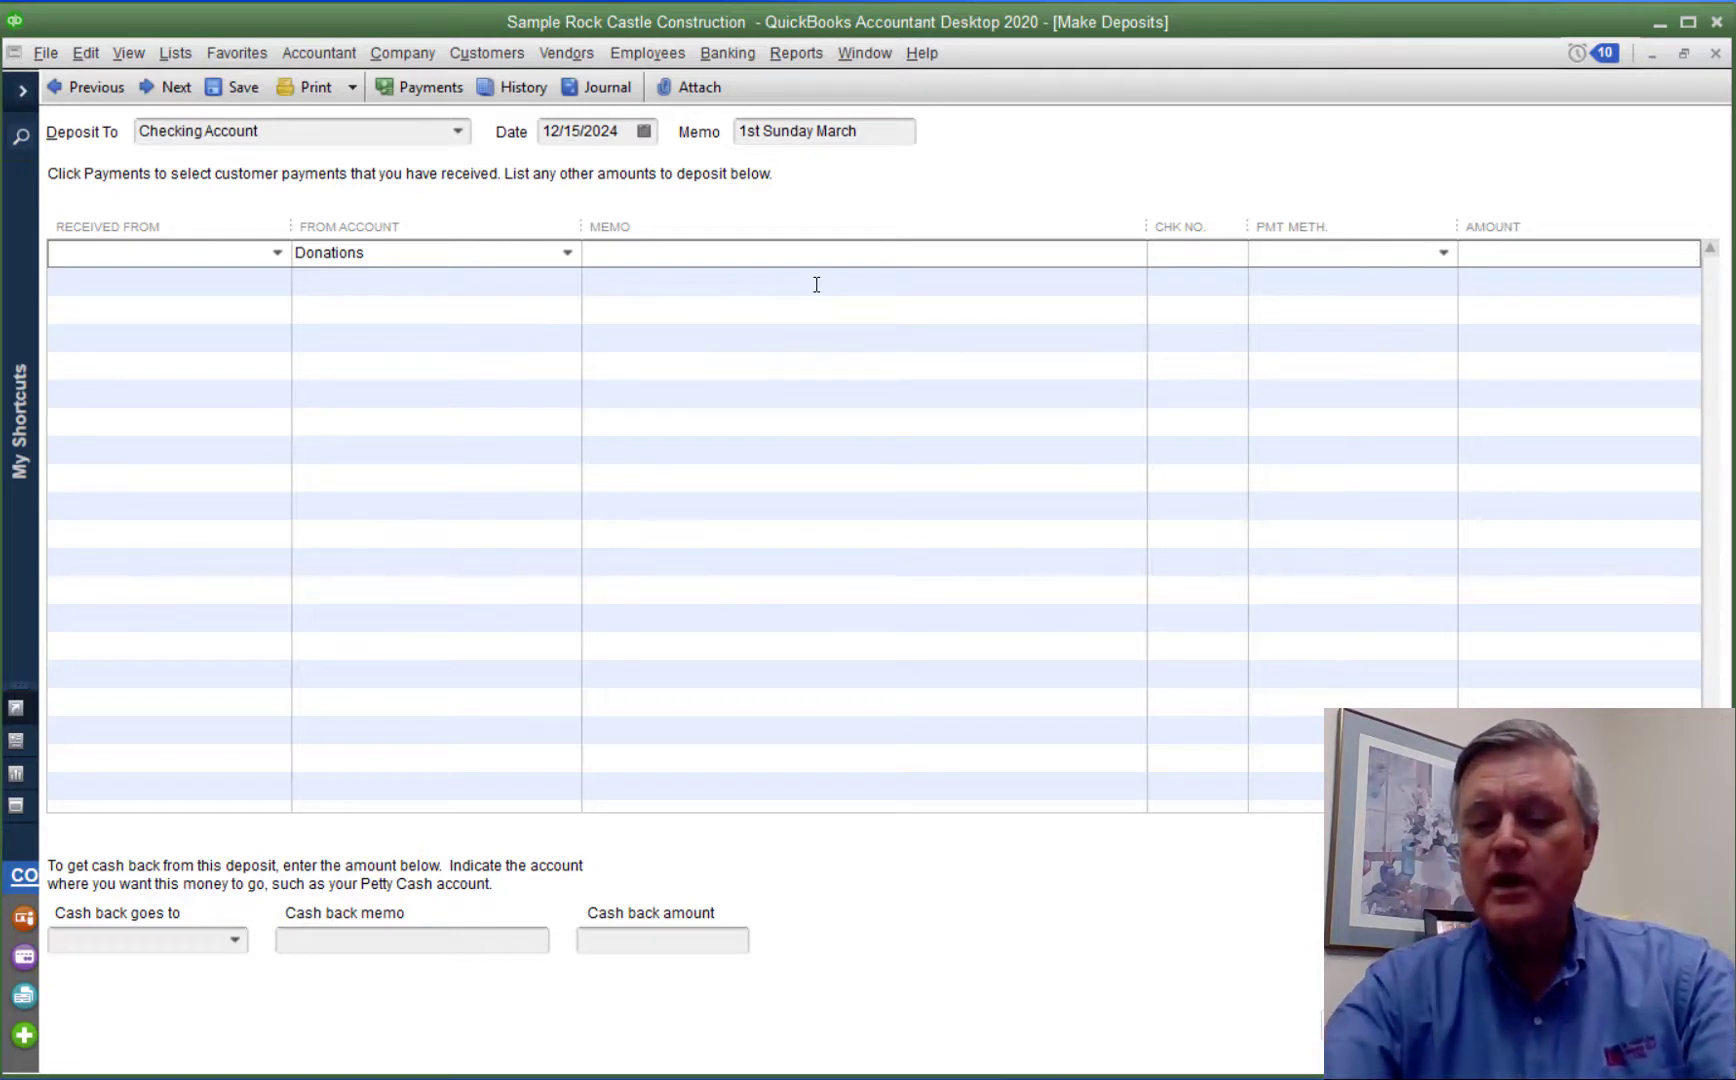
type("000.")
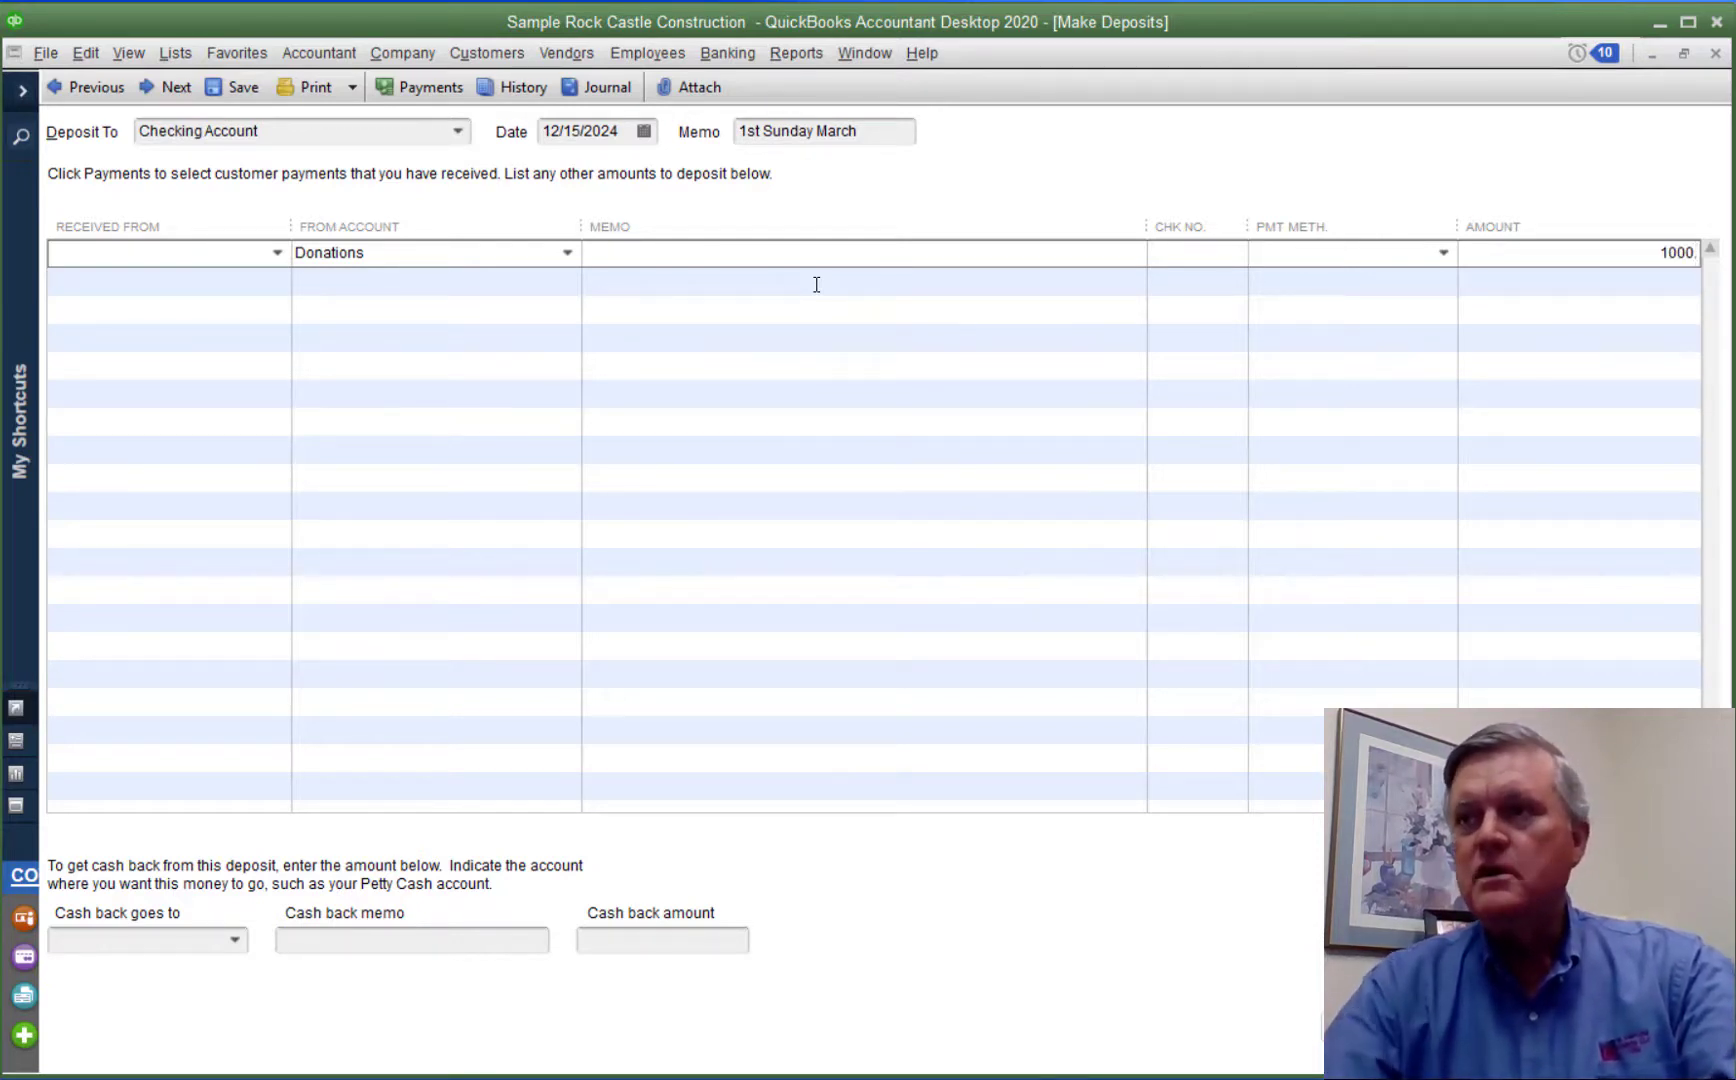
key("Tab")
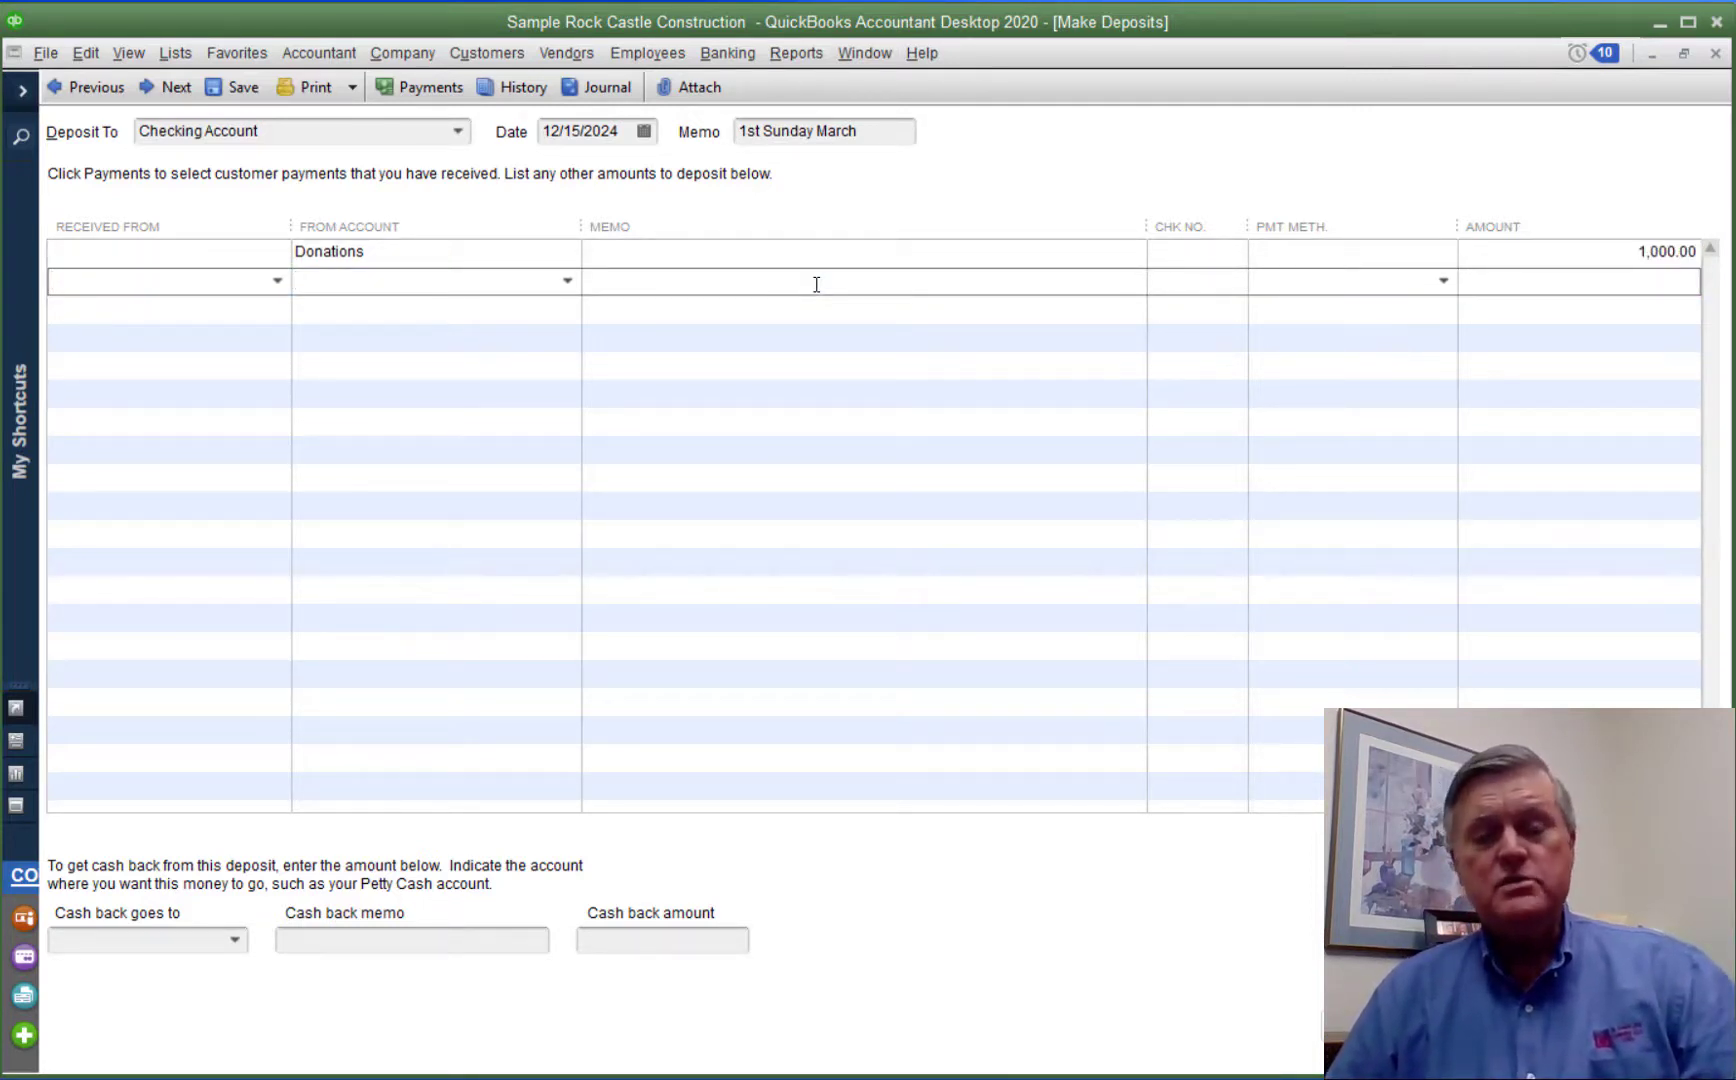
key("Tab")
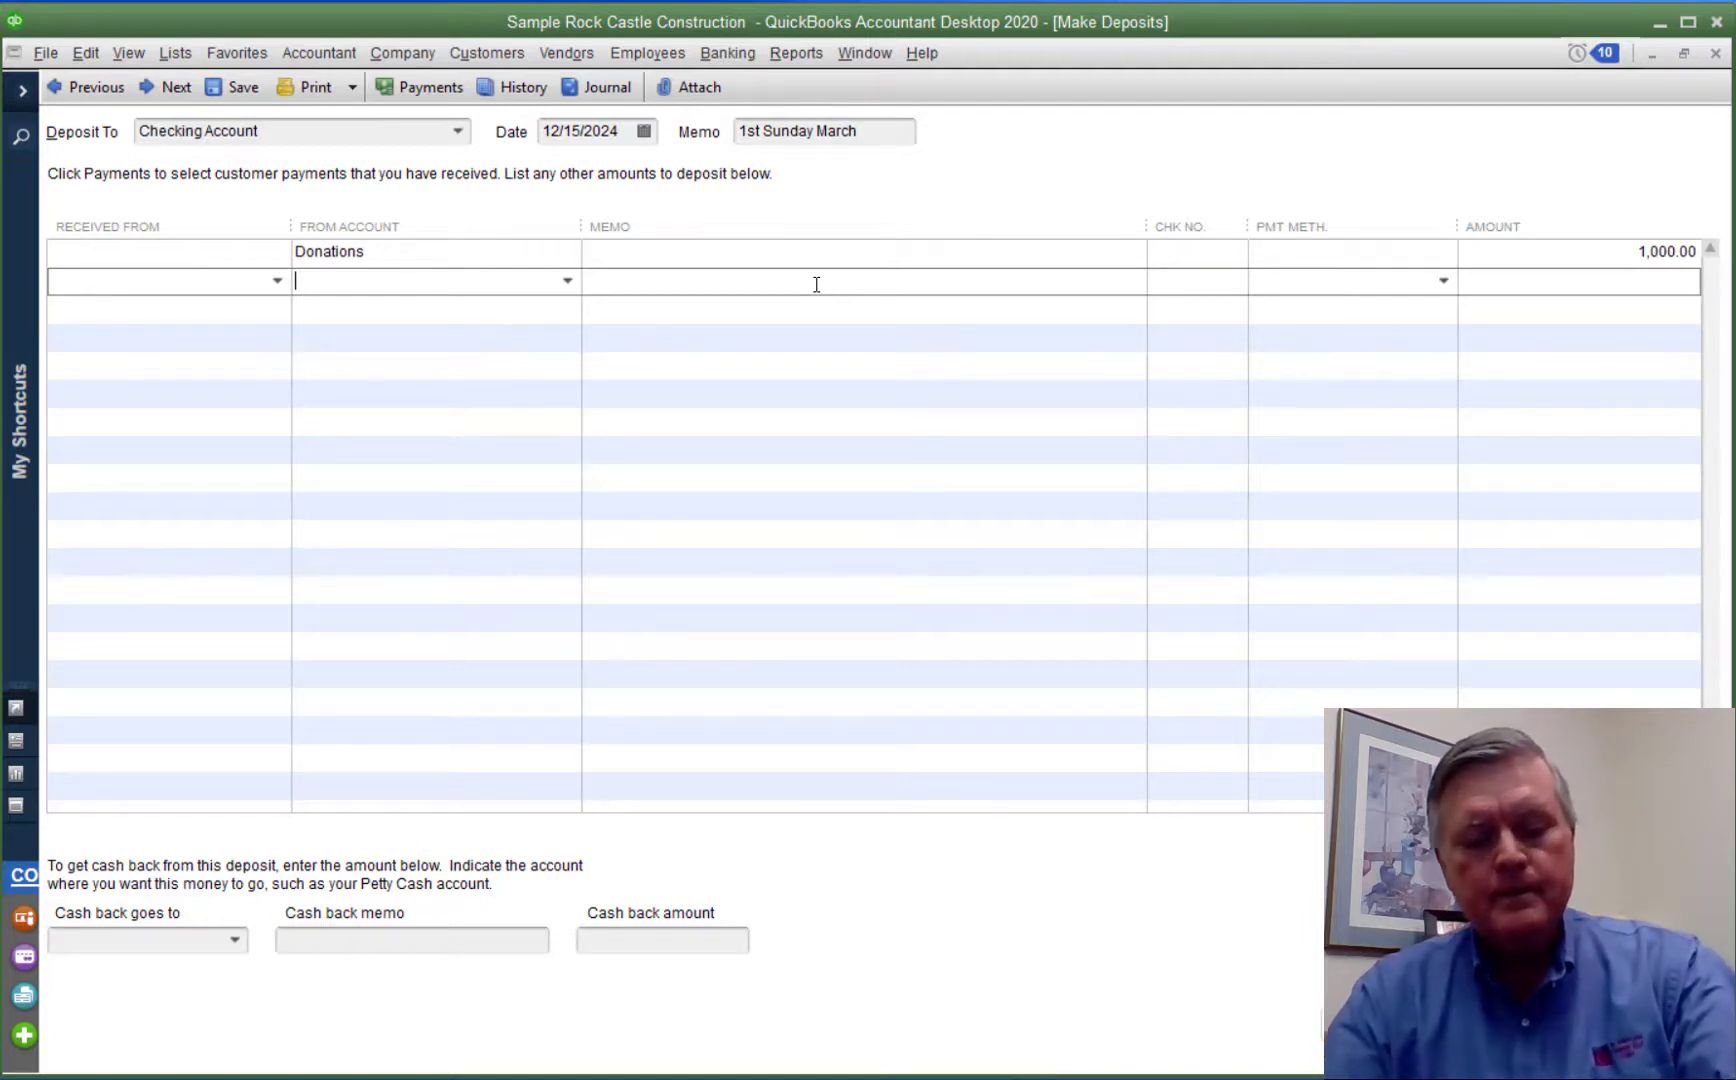
type("Building Fund Donations")
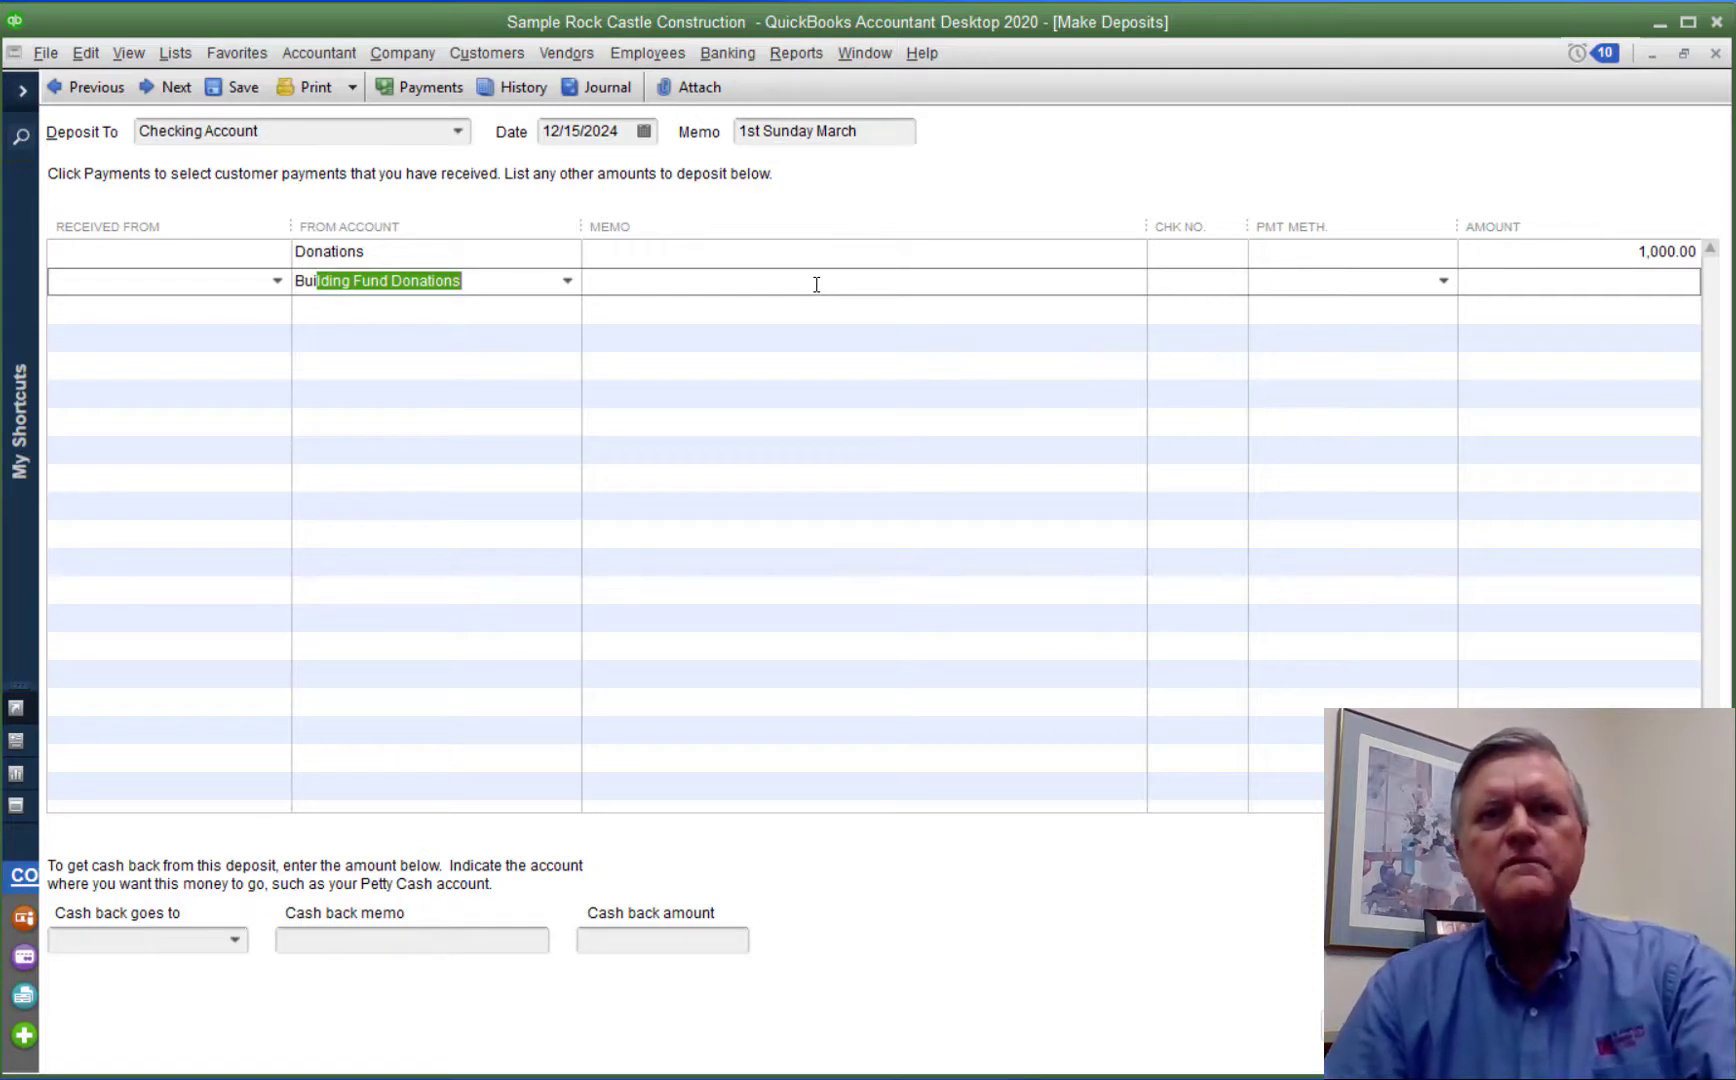
key("Tab")
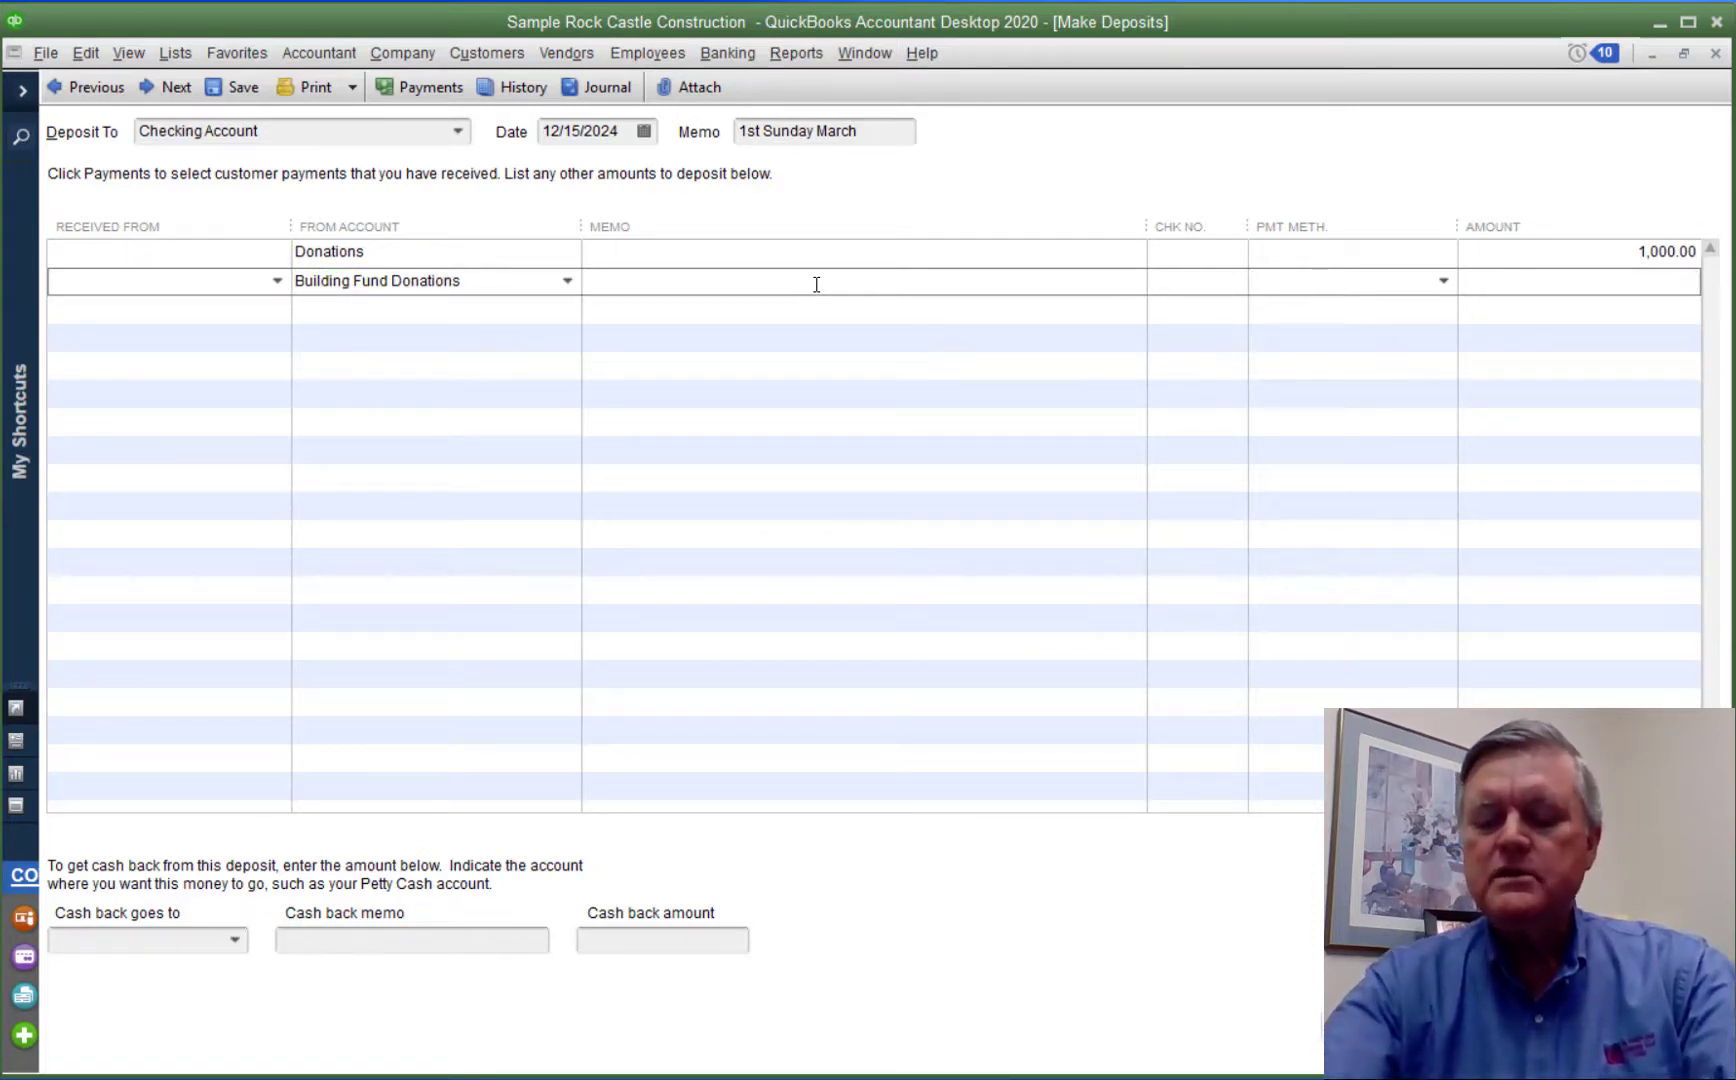
type("500.")
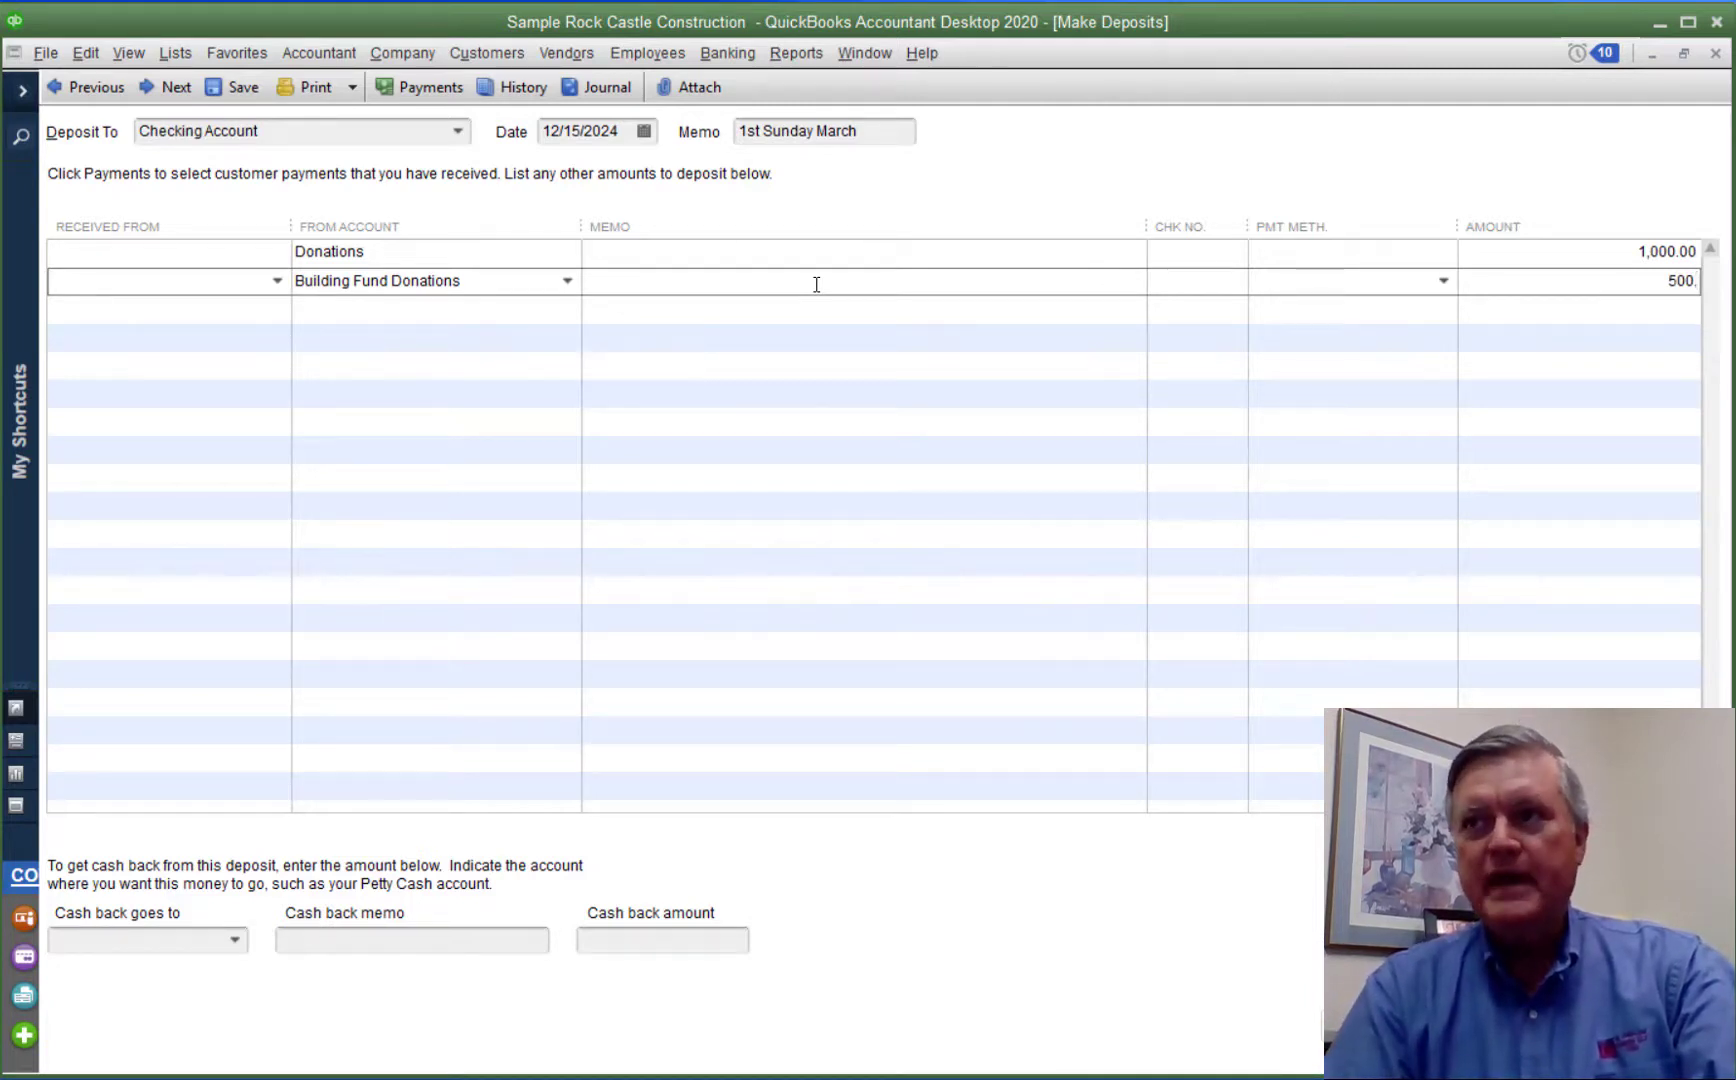
key("Tab")
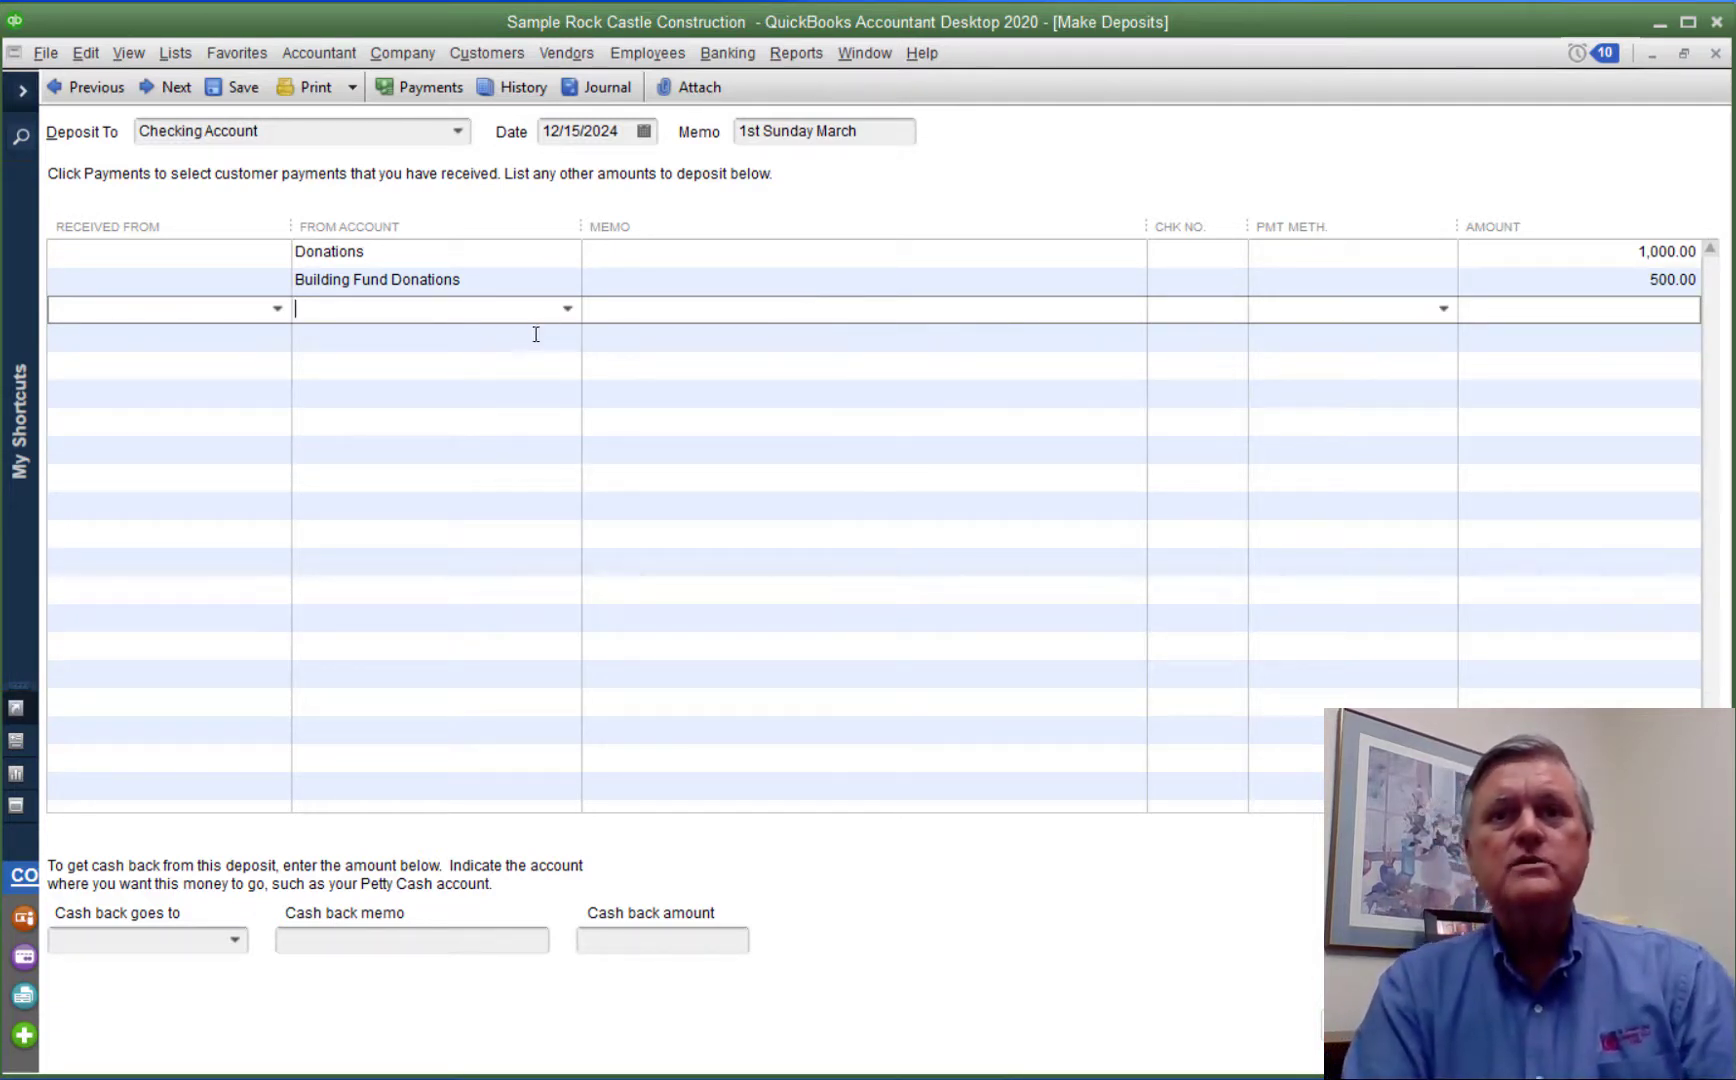
Add a Checking Account:Building Fund deposit line for -500.00.
left_click(567, 308)
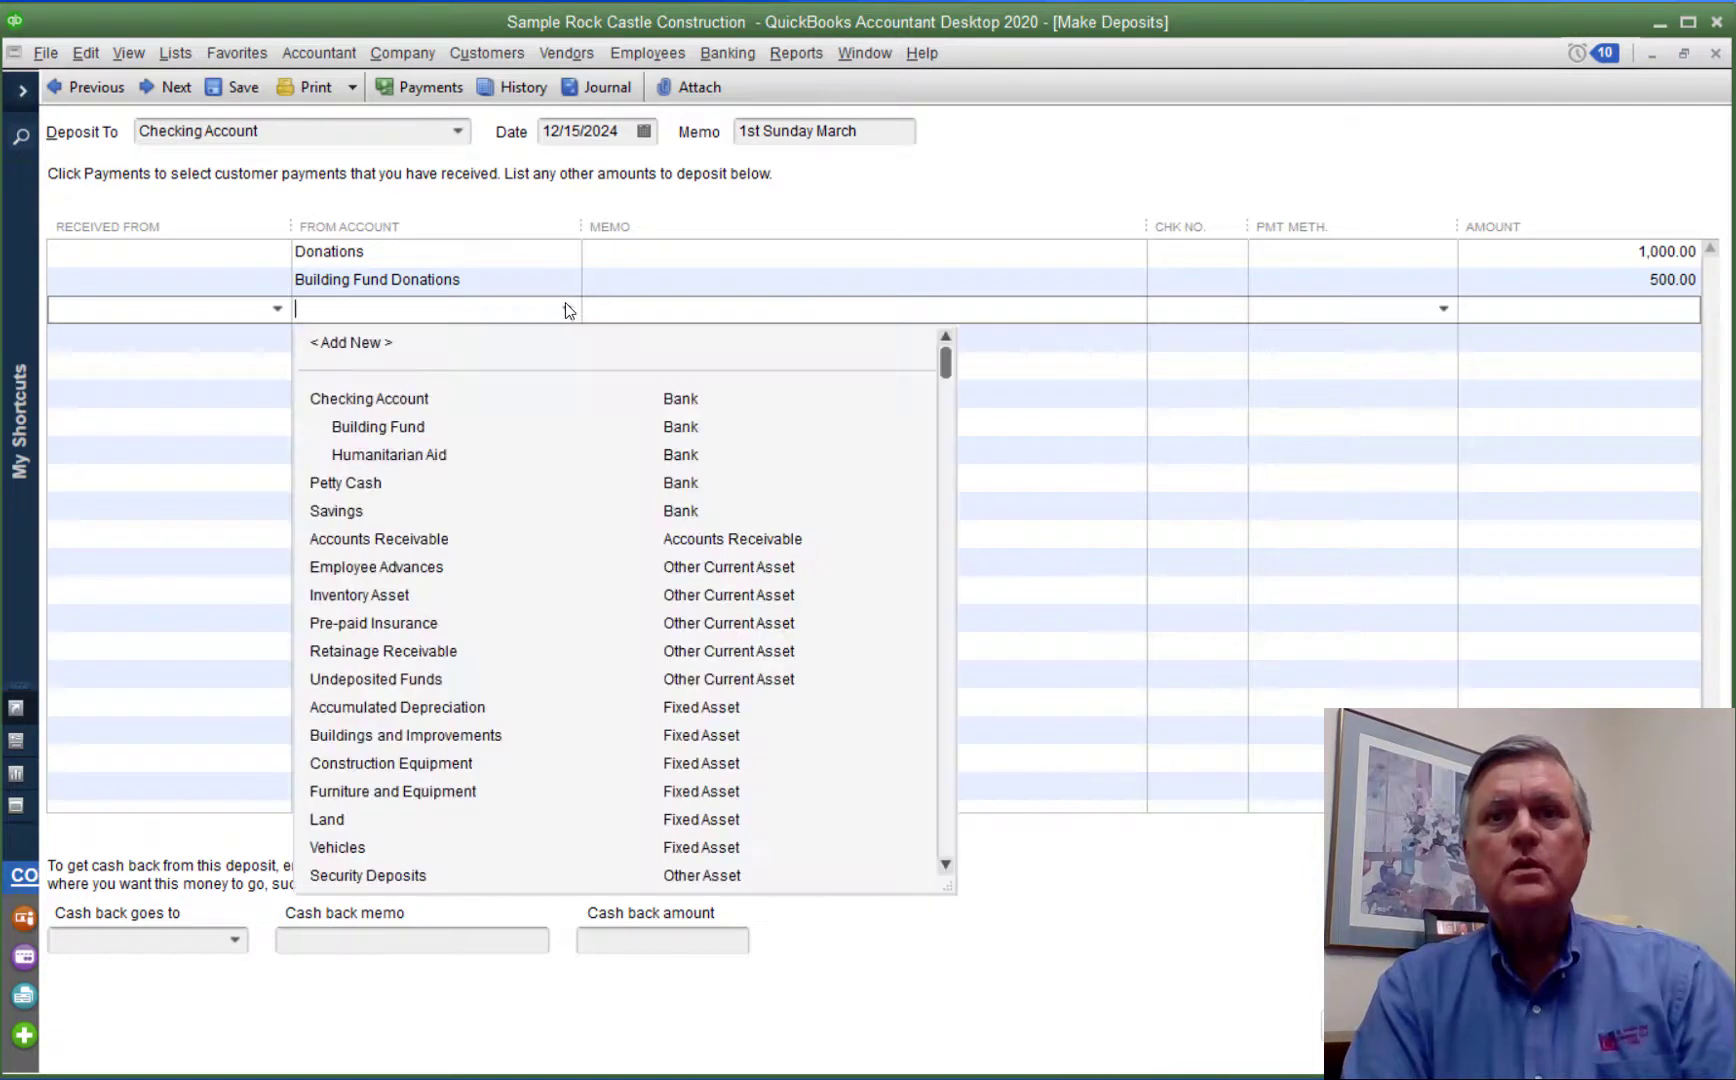
left_click(396, 424)
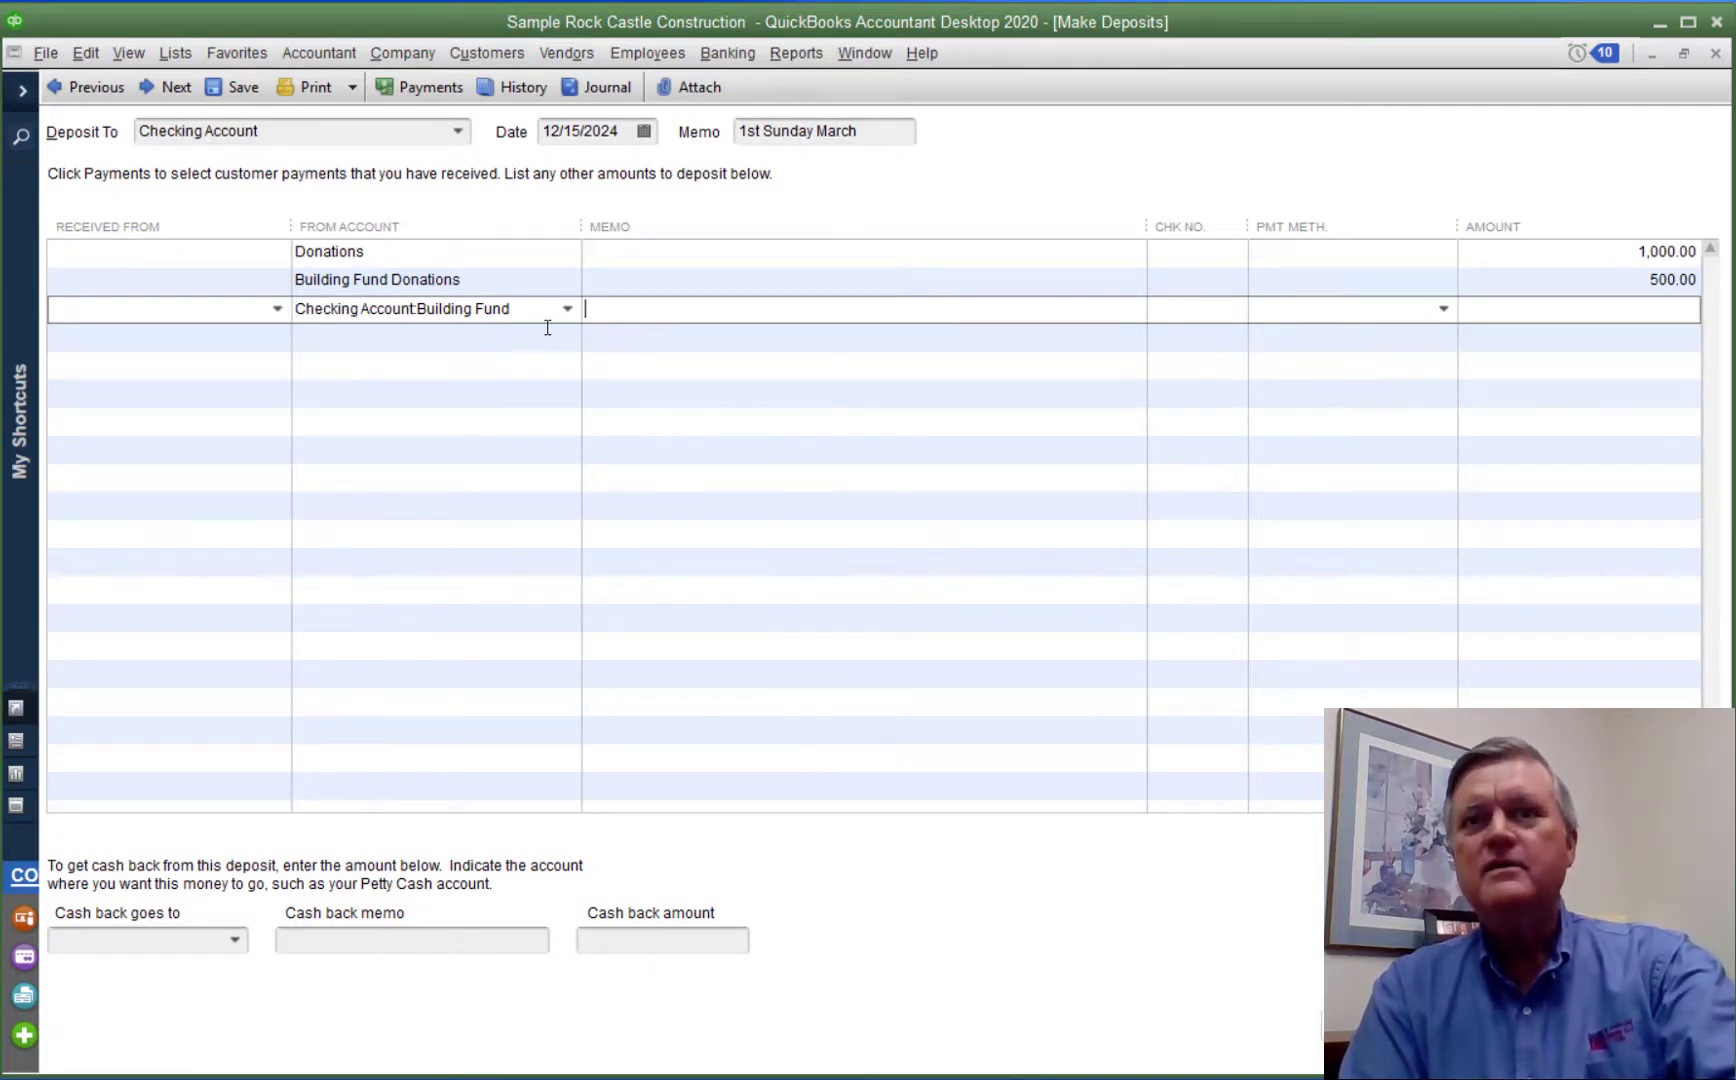
key("Tab")
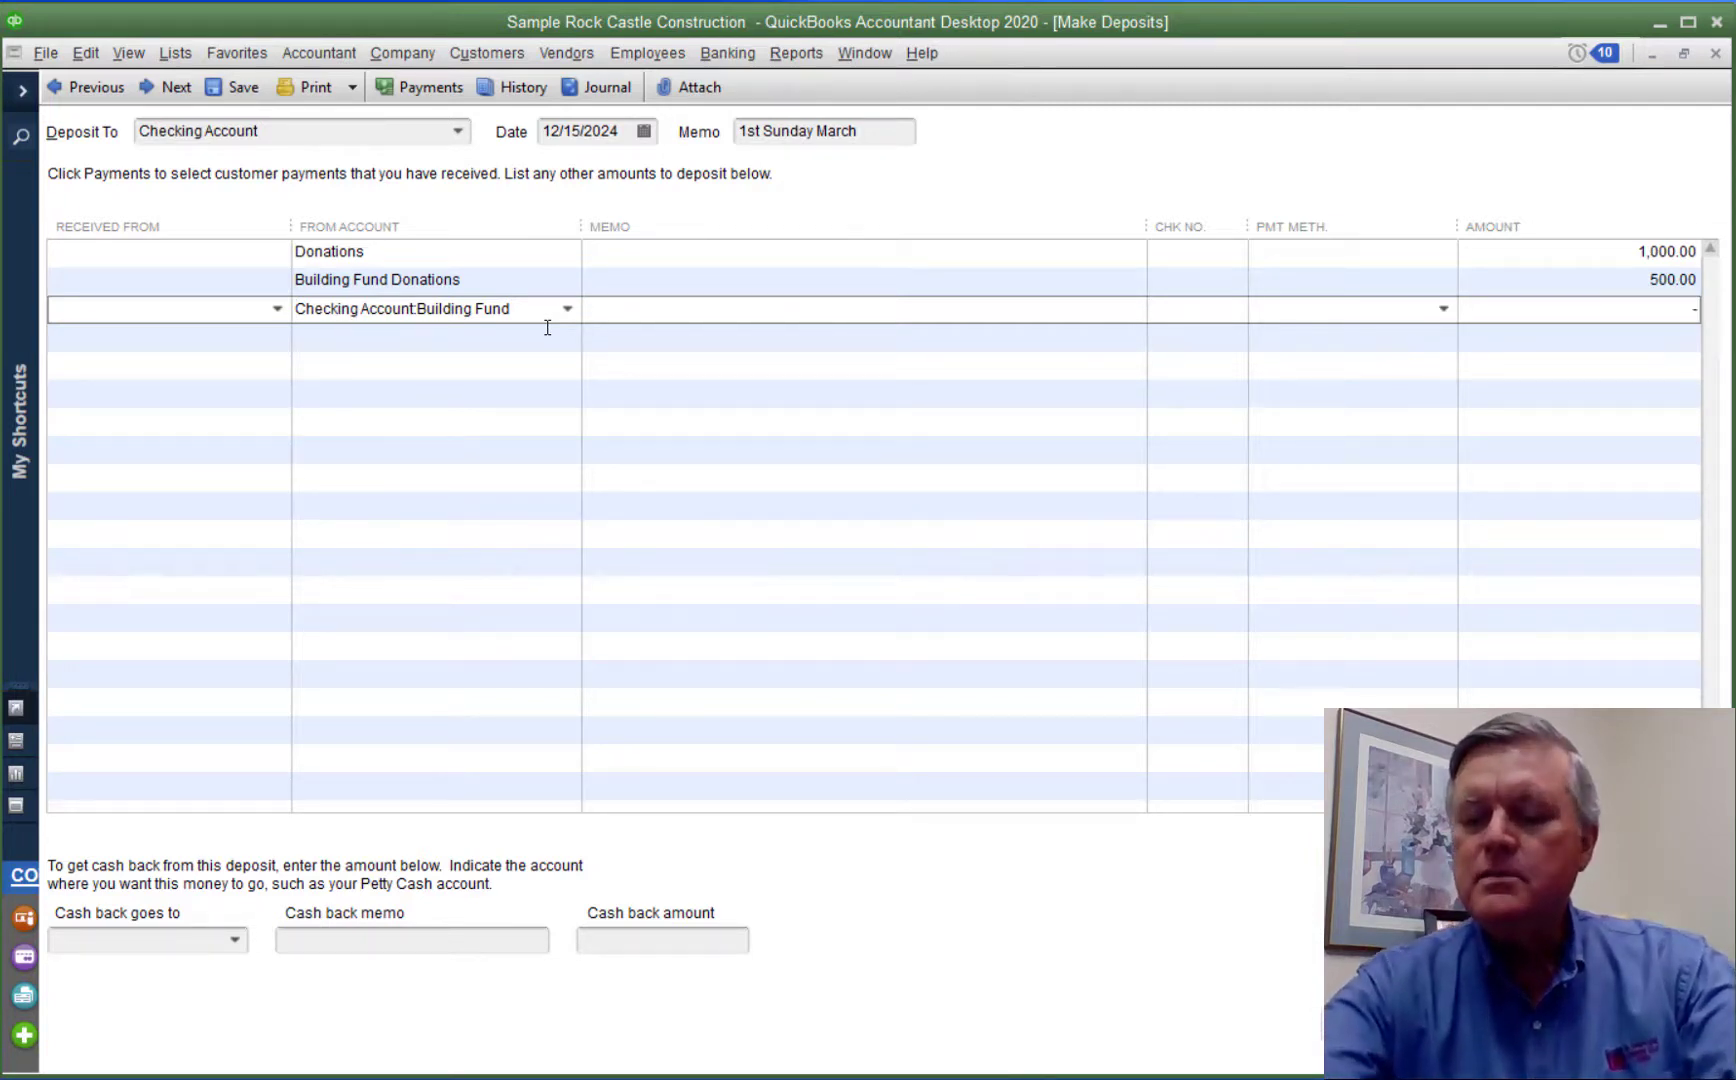
type("-500.")
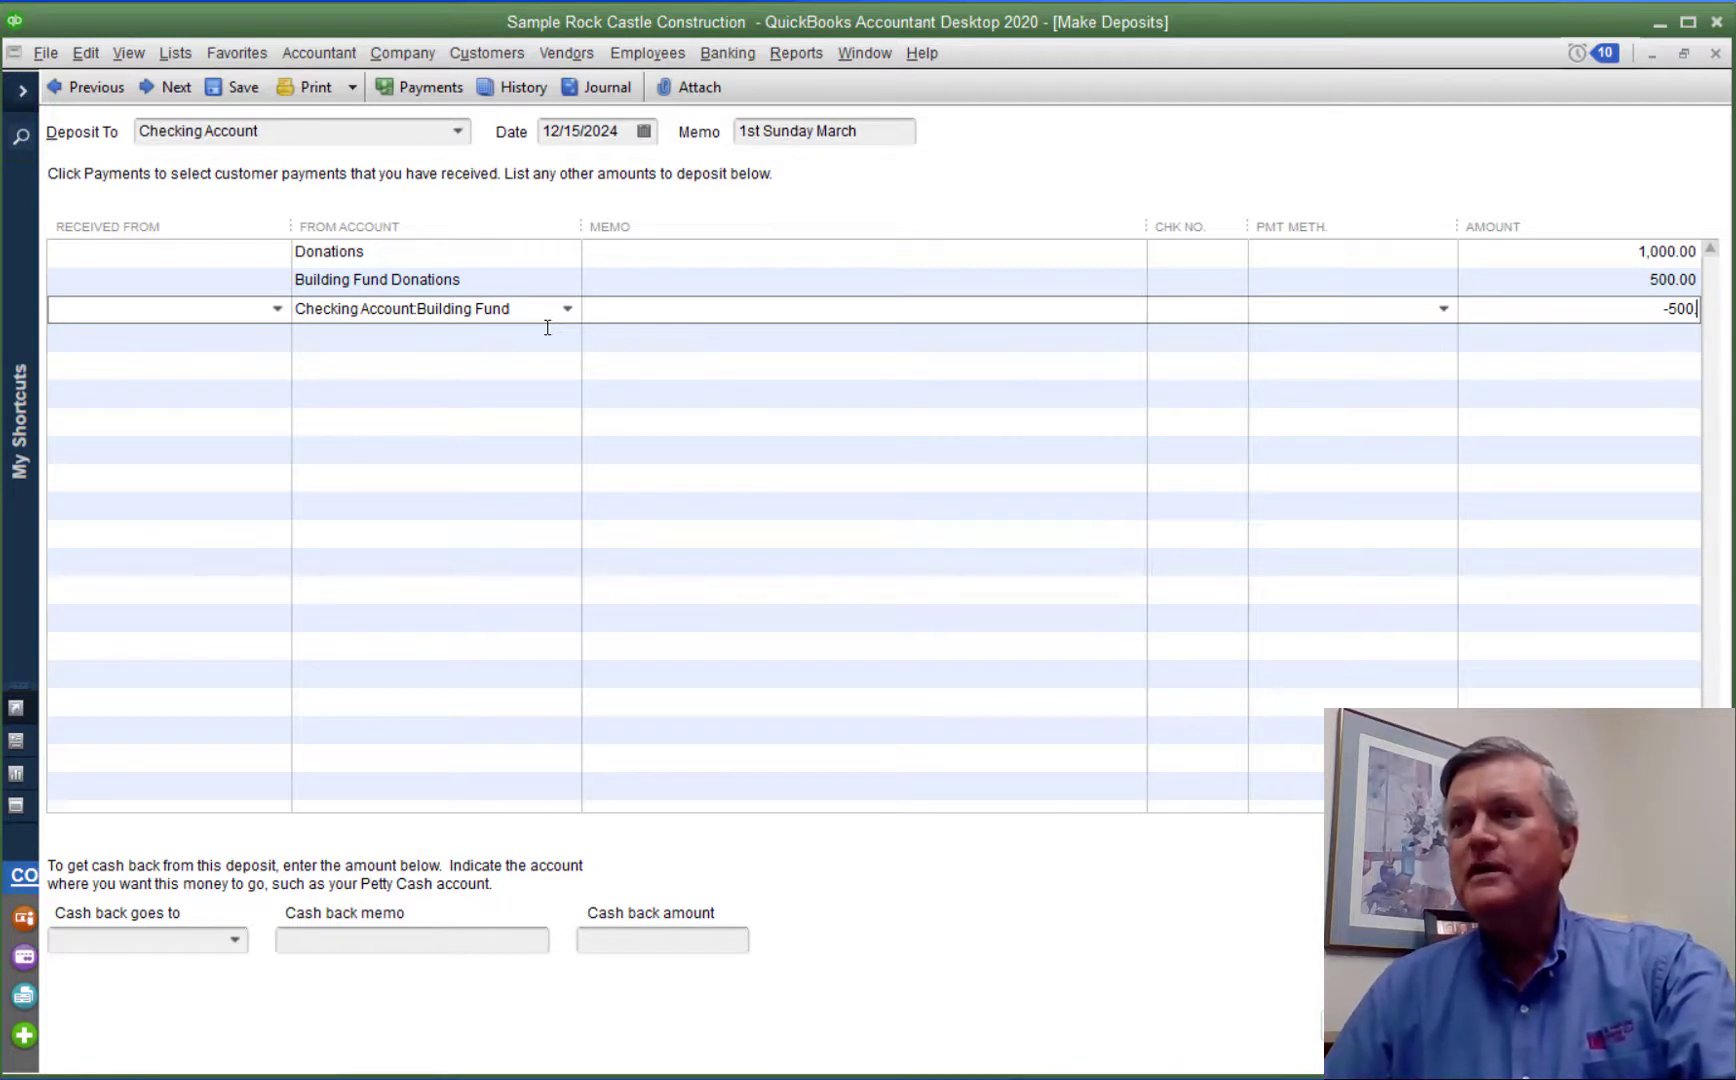
key("Tab")
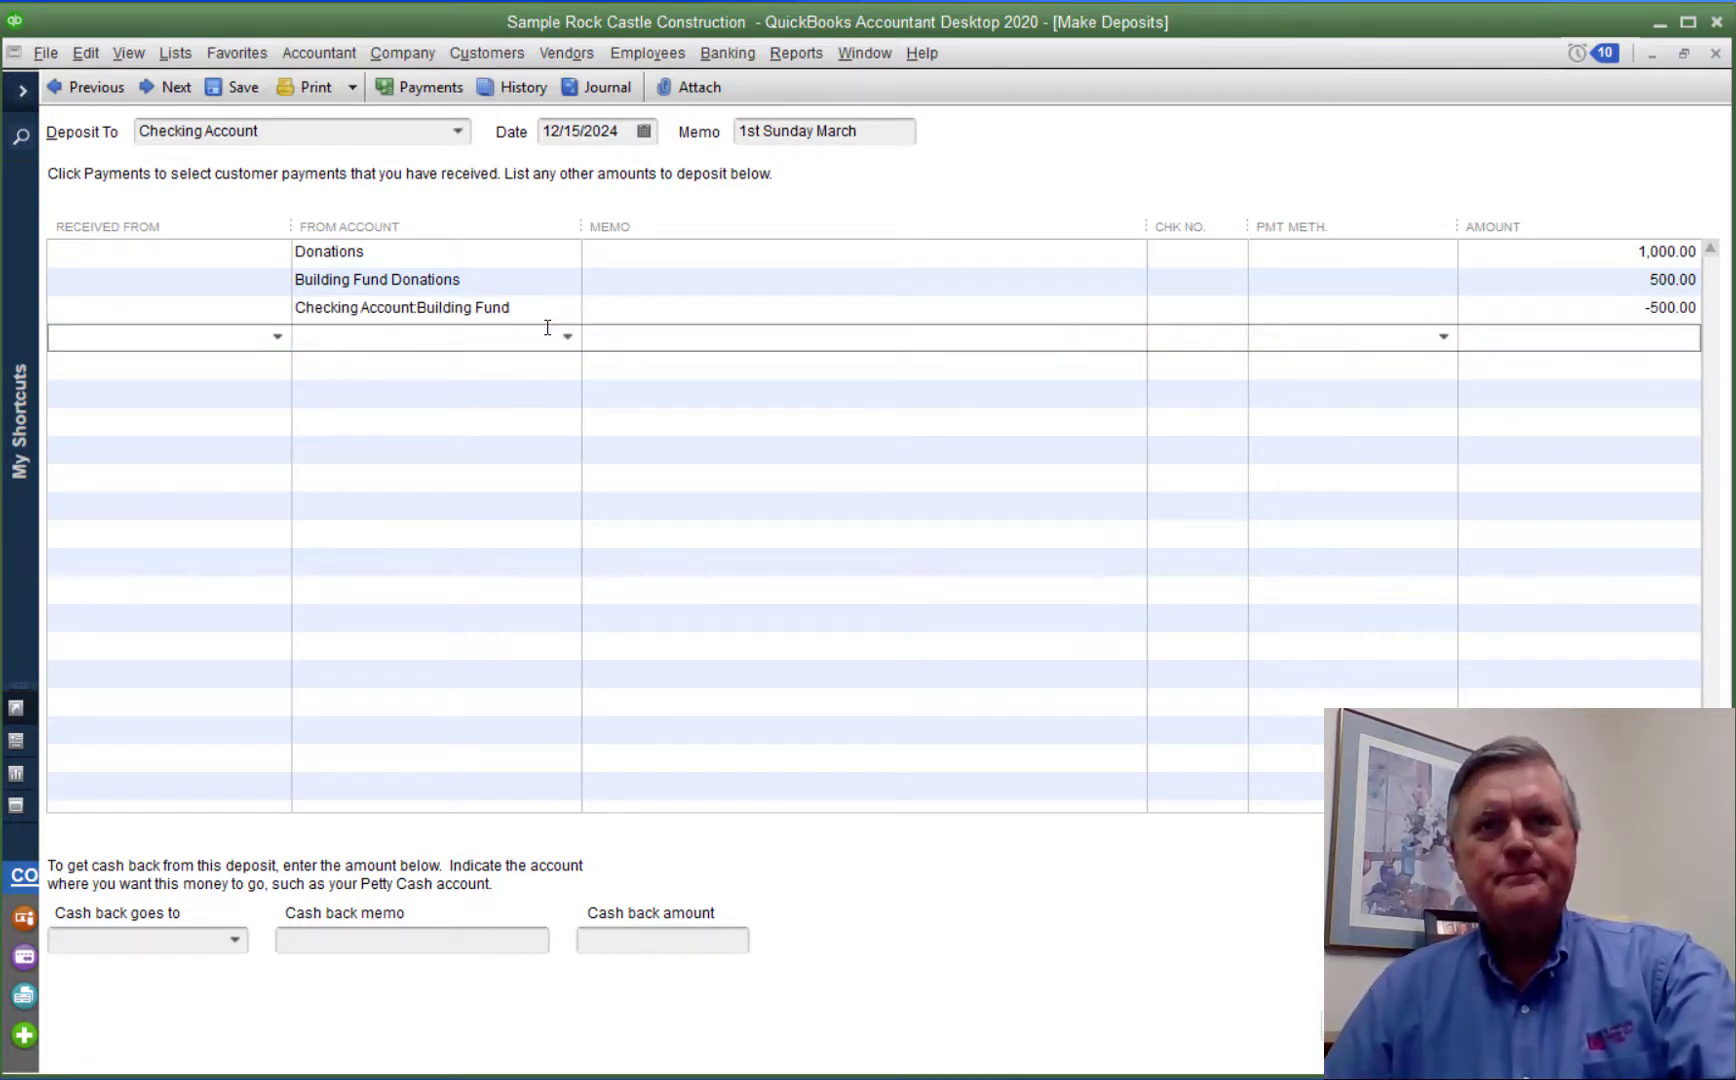
Add a Humanitarian Aid Donations deposit line for 500.00.
key("Tab")
type("Hu")
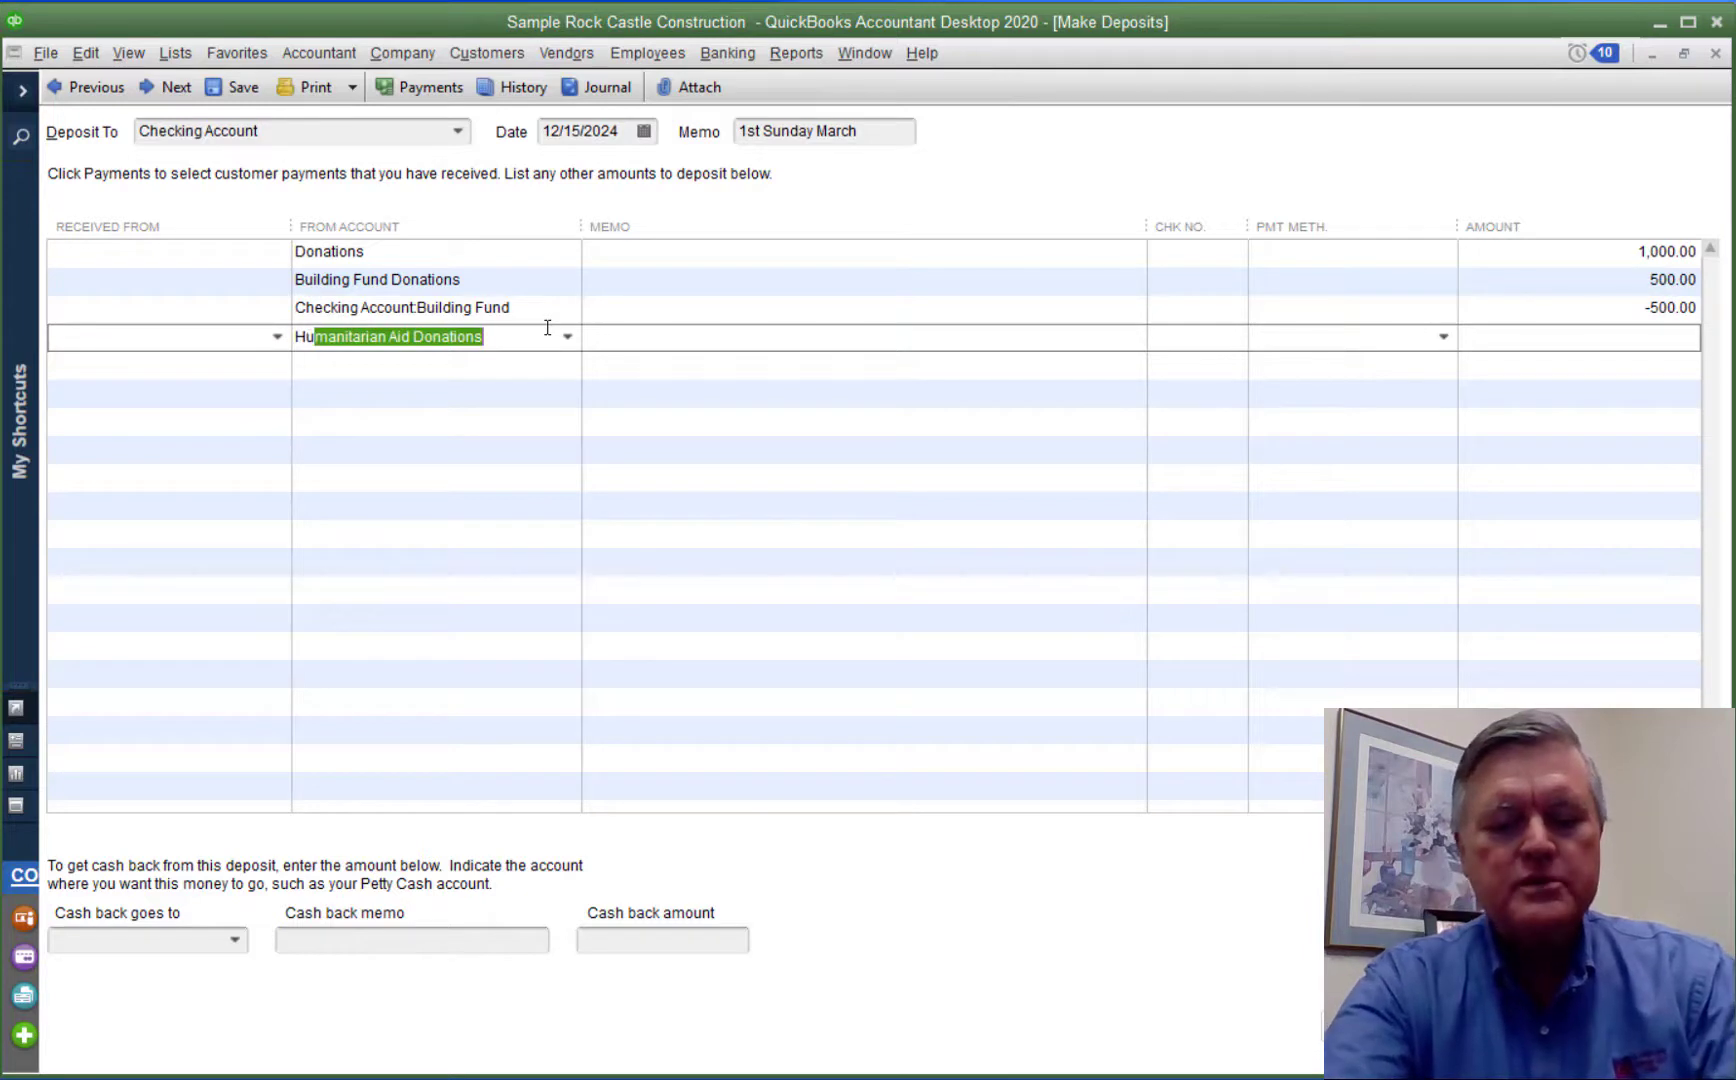
type("ma")
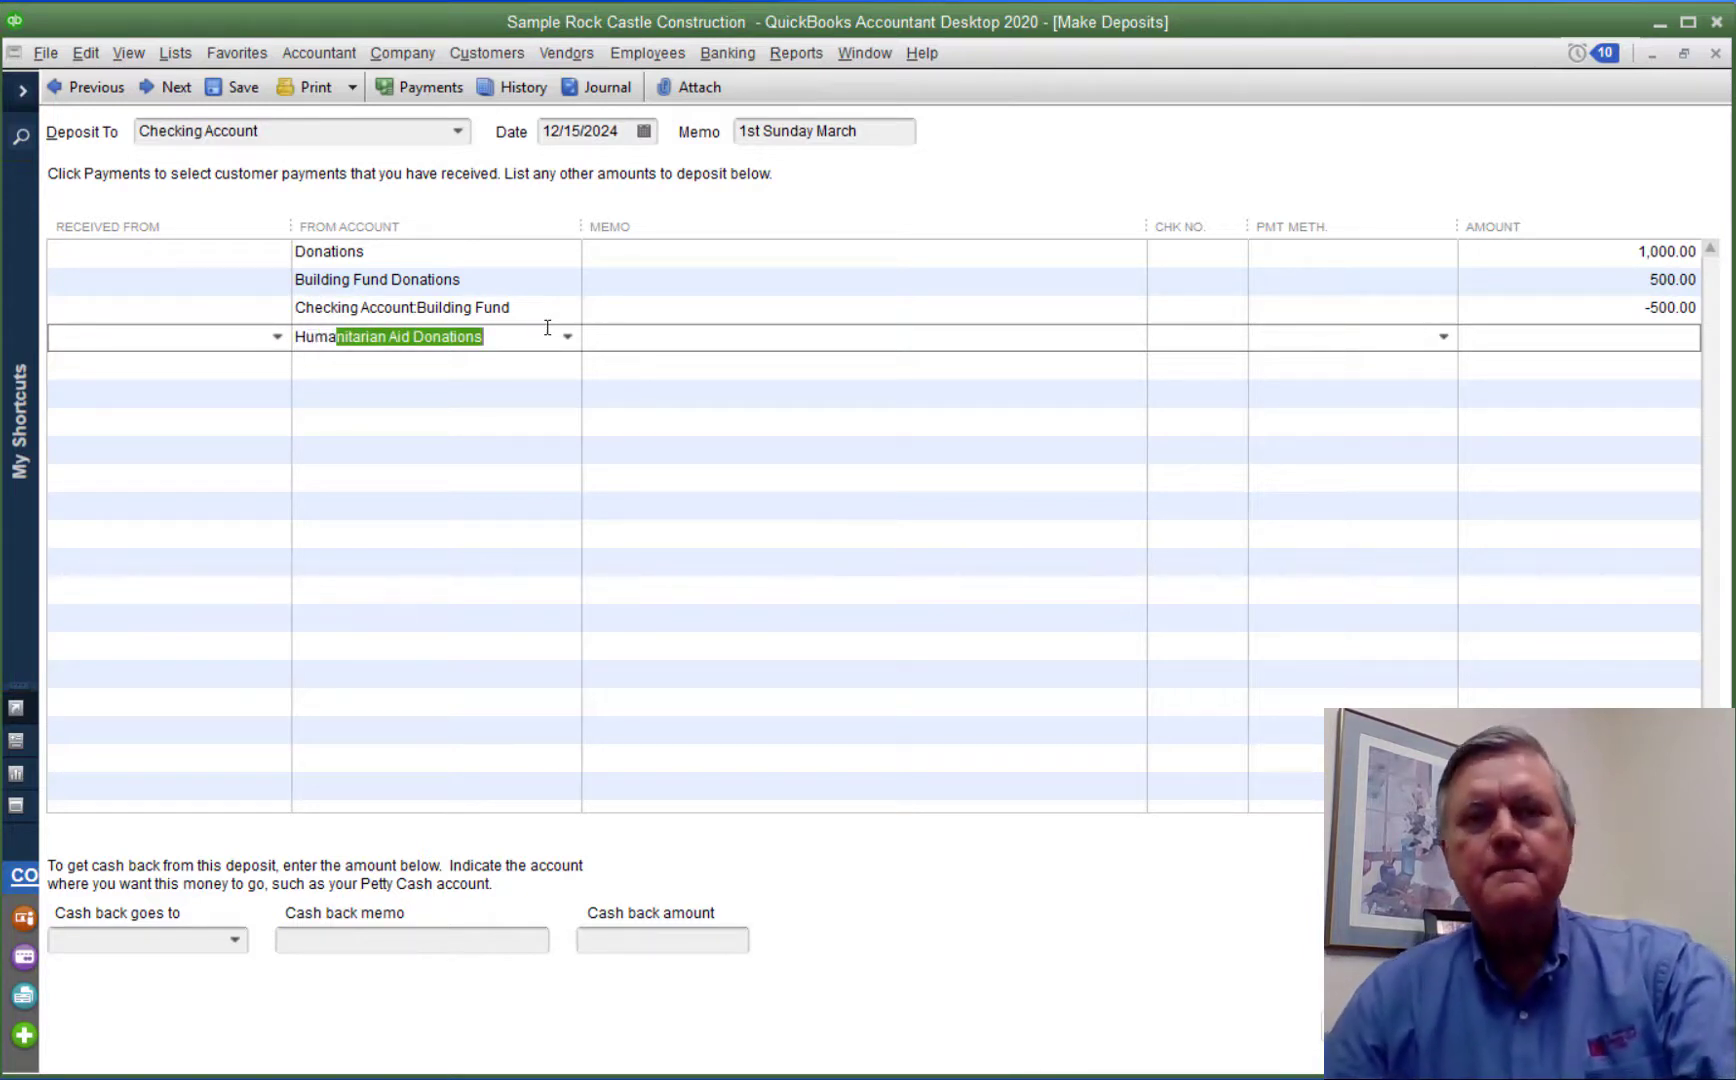
key("Tab")
key("Tab")
key("Tab")
key("Tab")
type("500")
key("Tab")
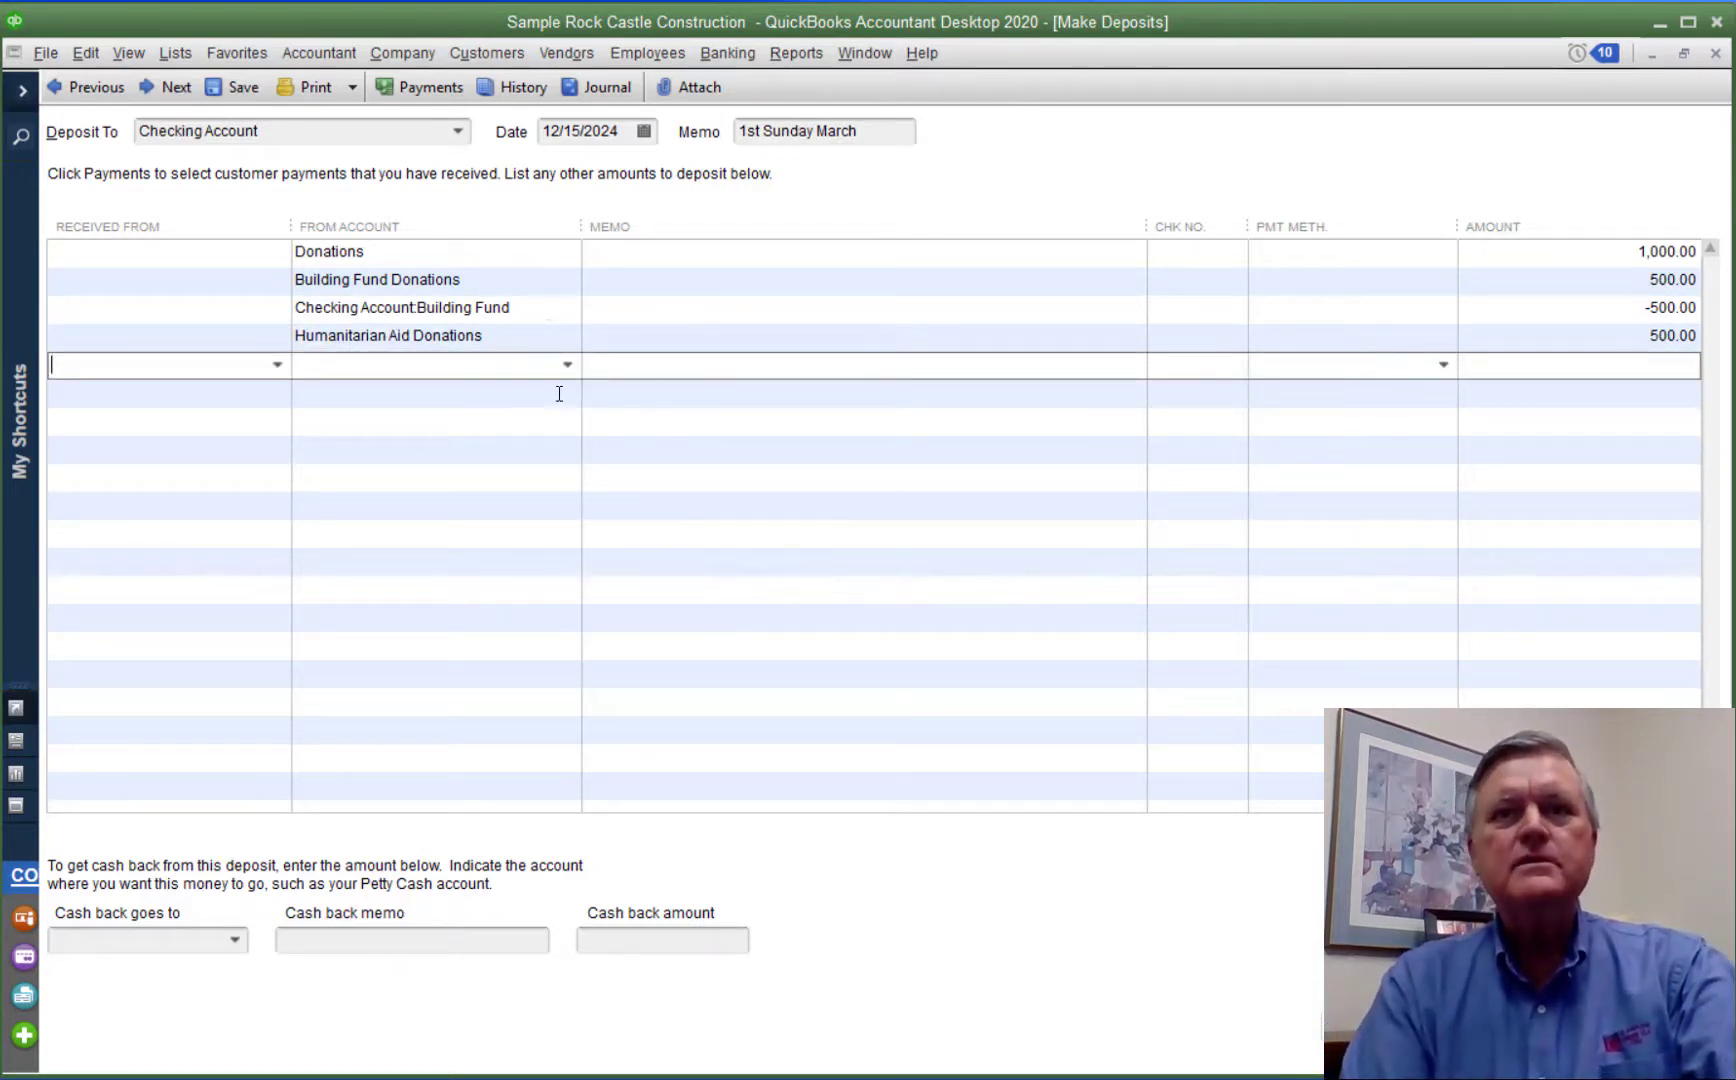
Add a Checking Account:Humanitarian Aid deposit line for -500.00.
key("Tab")
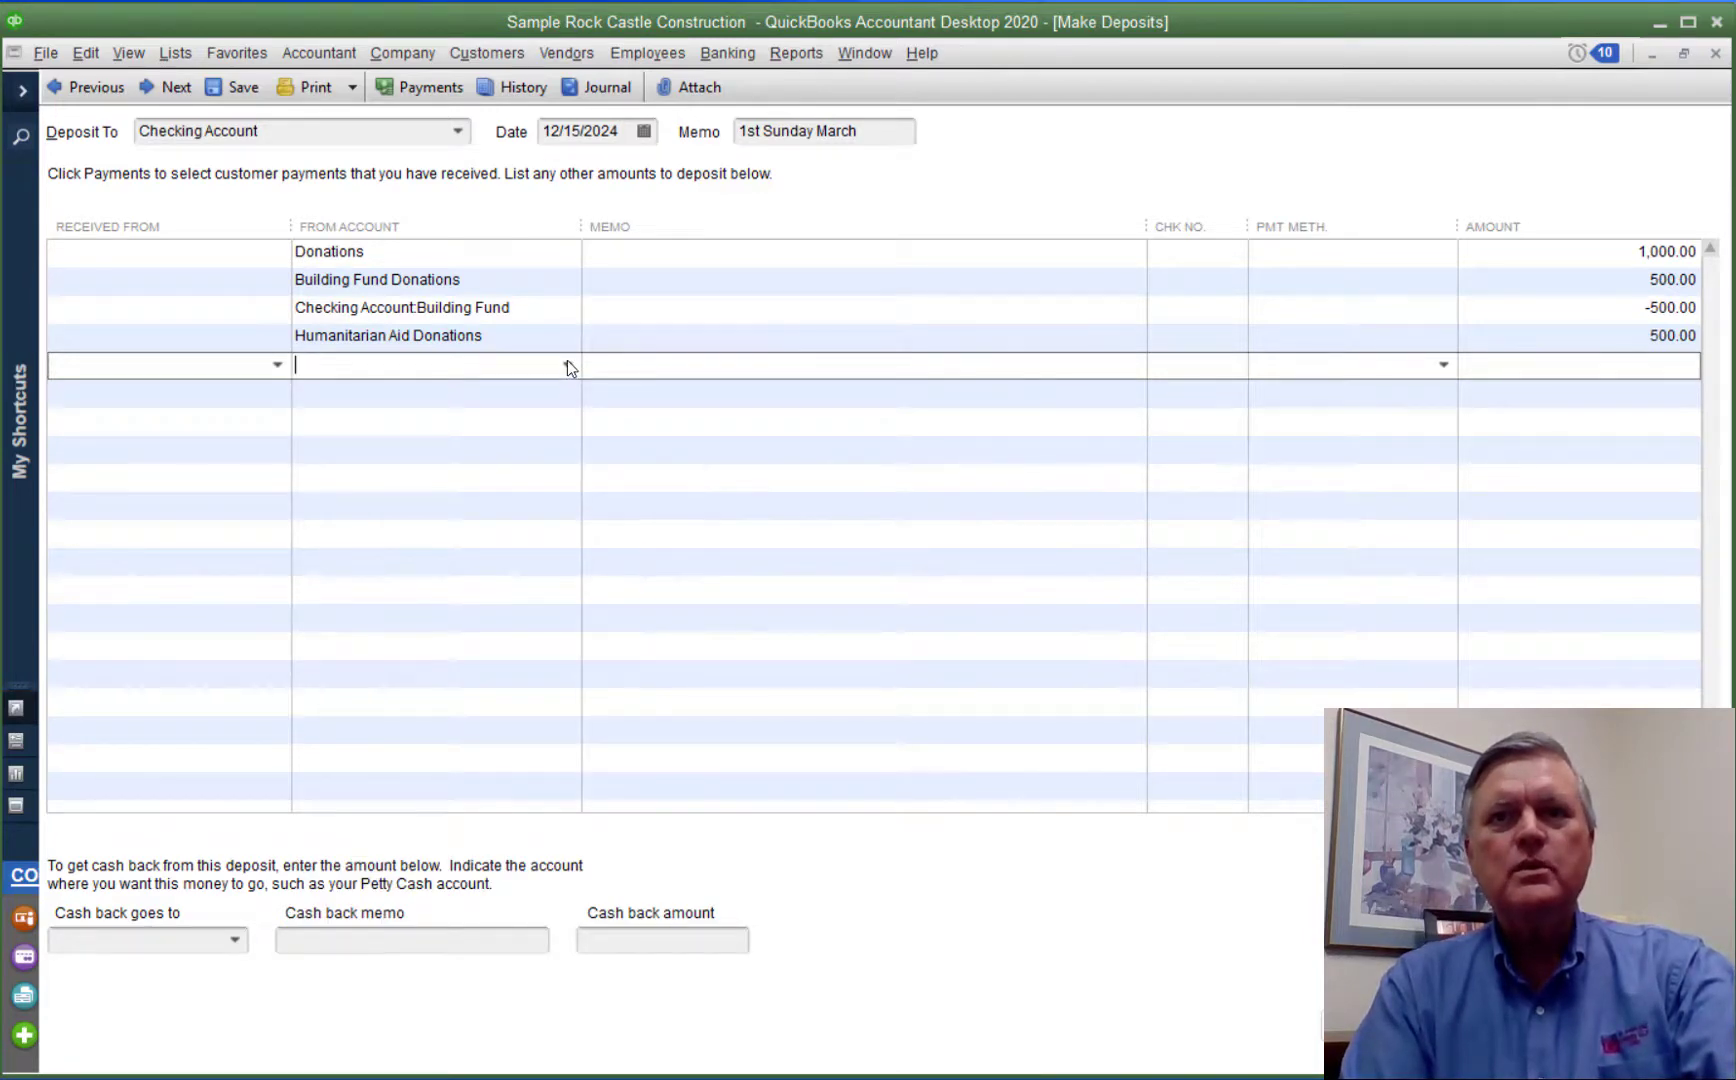
left_click(567, 365)
left_click(452, 480)
left_click(567, 365)
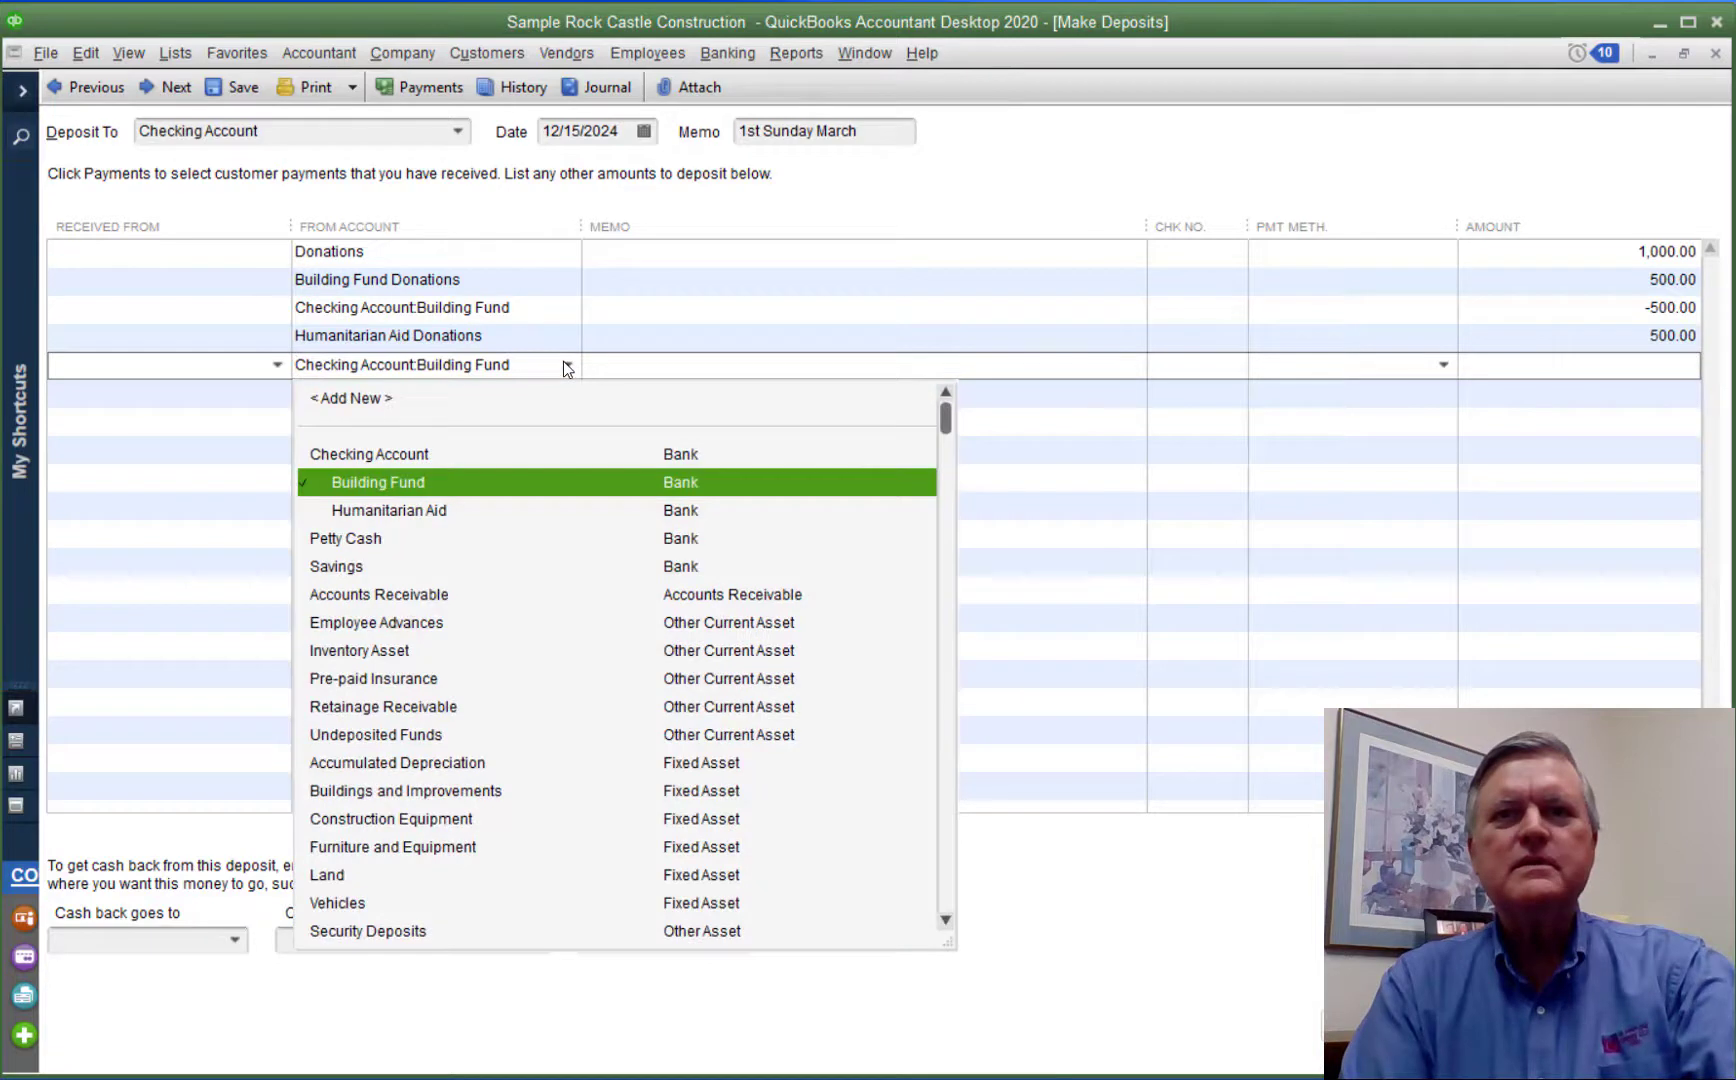
left_click(391, 510)
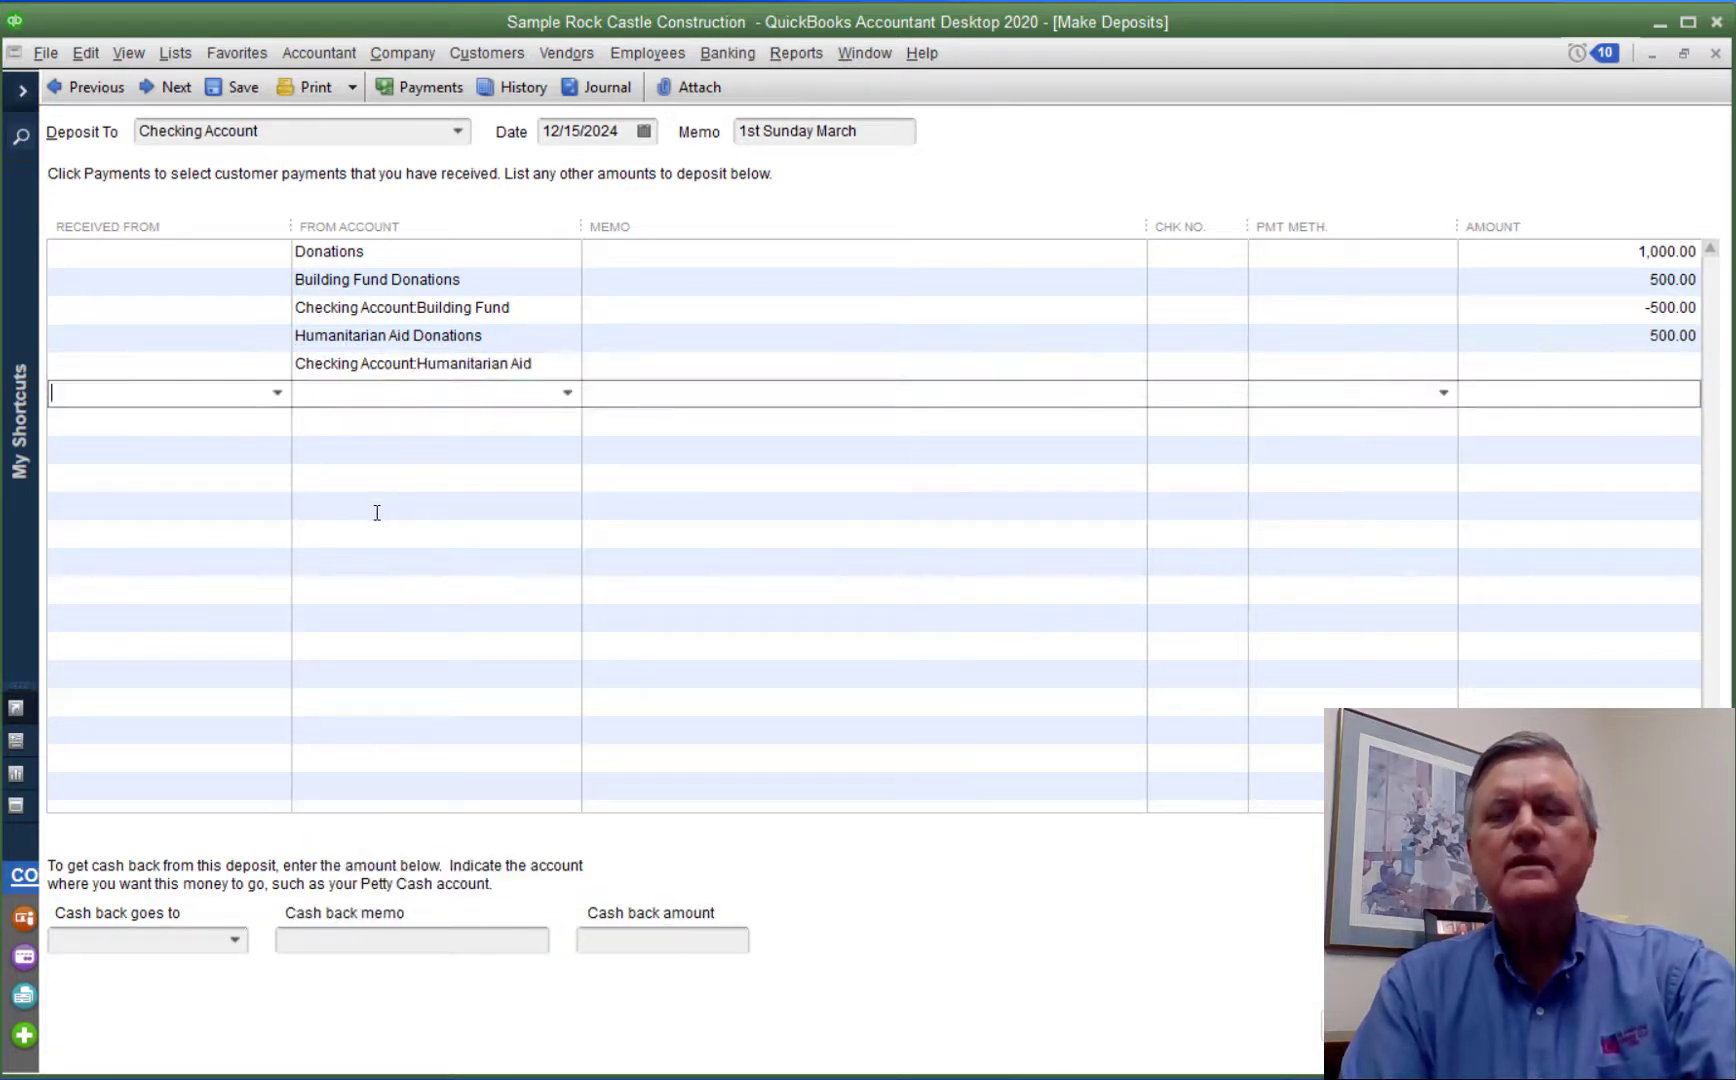
left_click(608, 363)
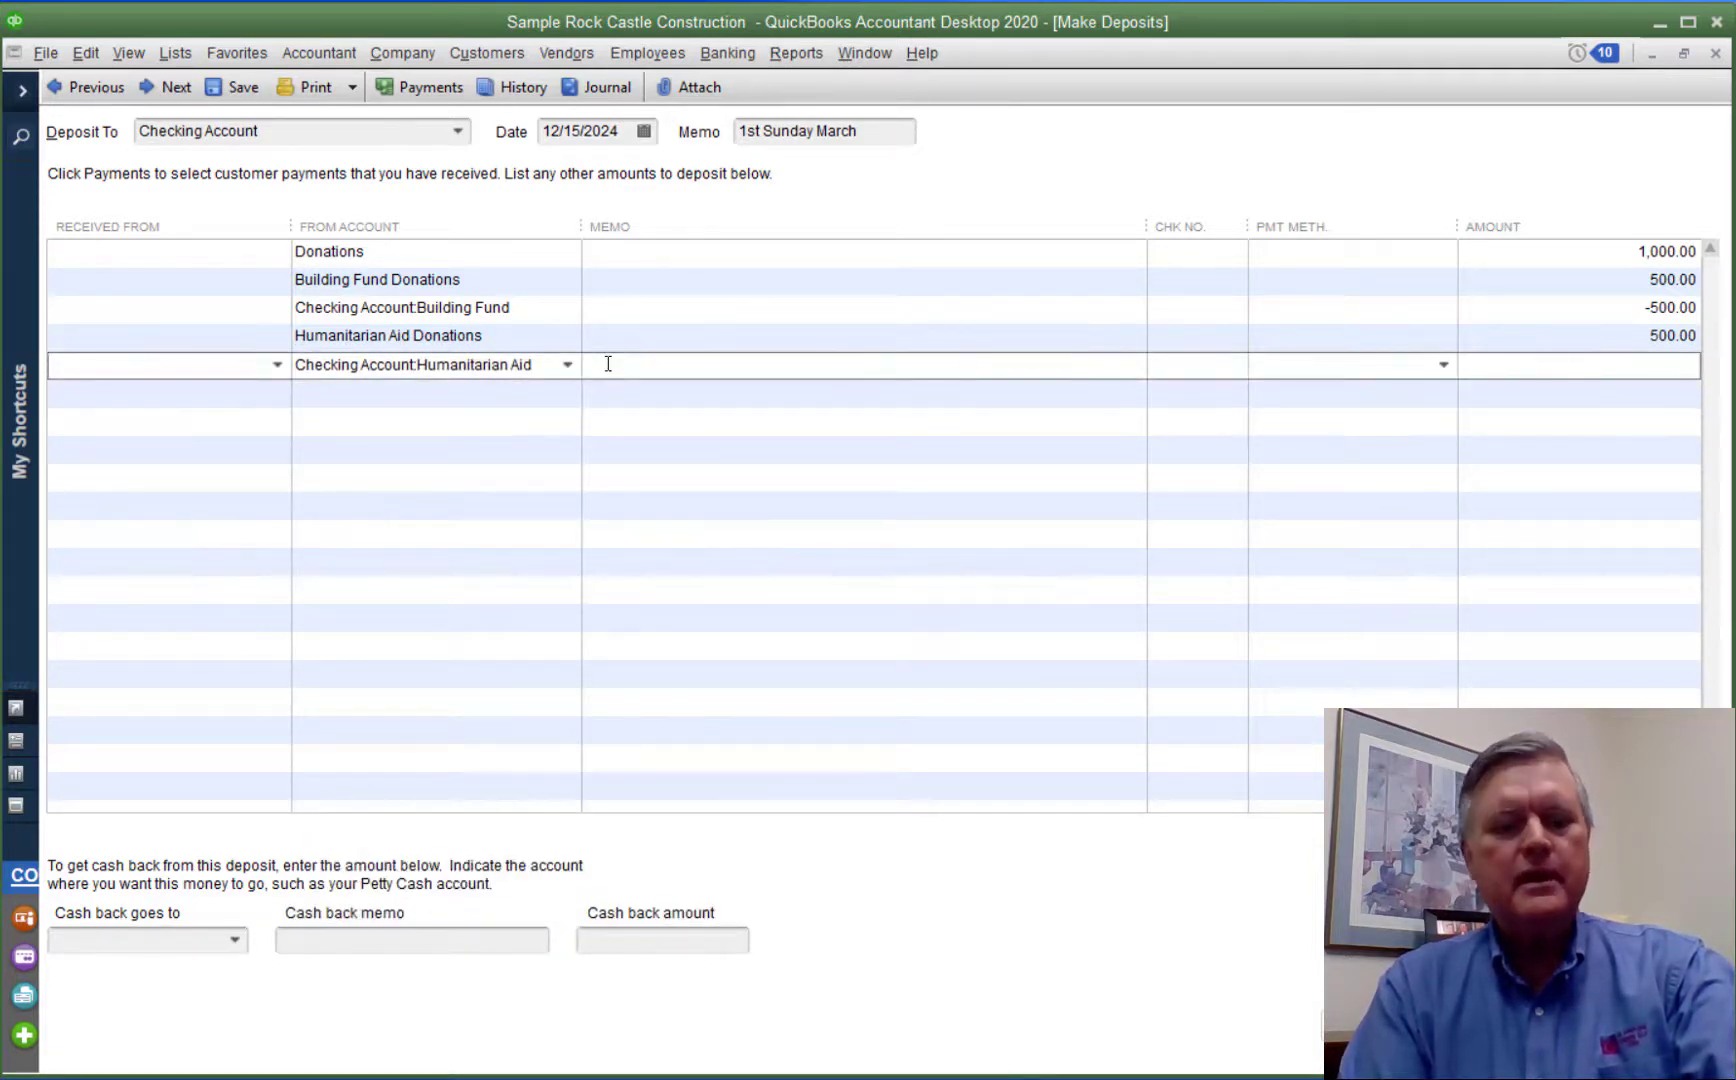
key("Tab")
key("Tab")
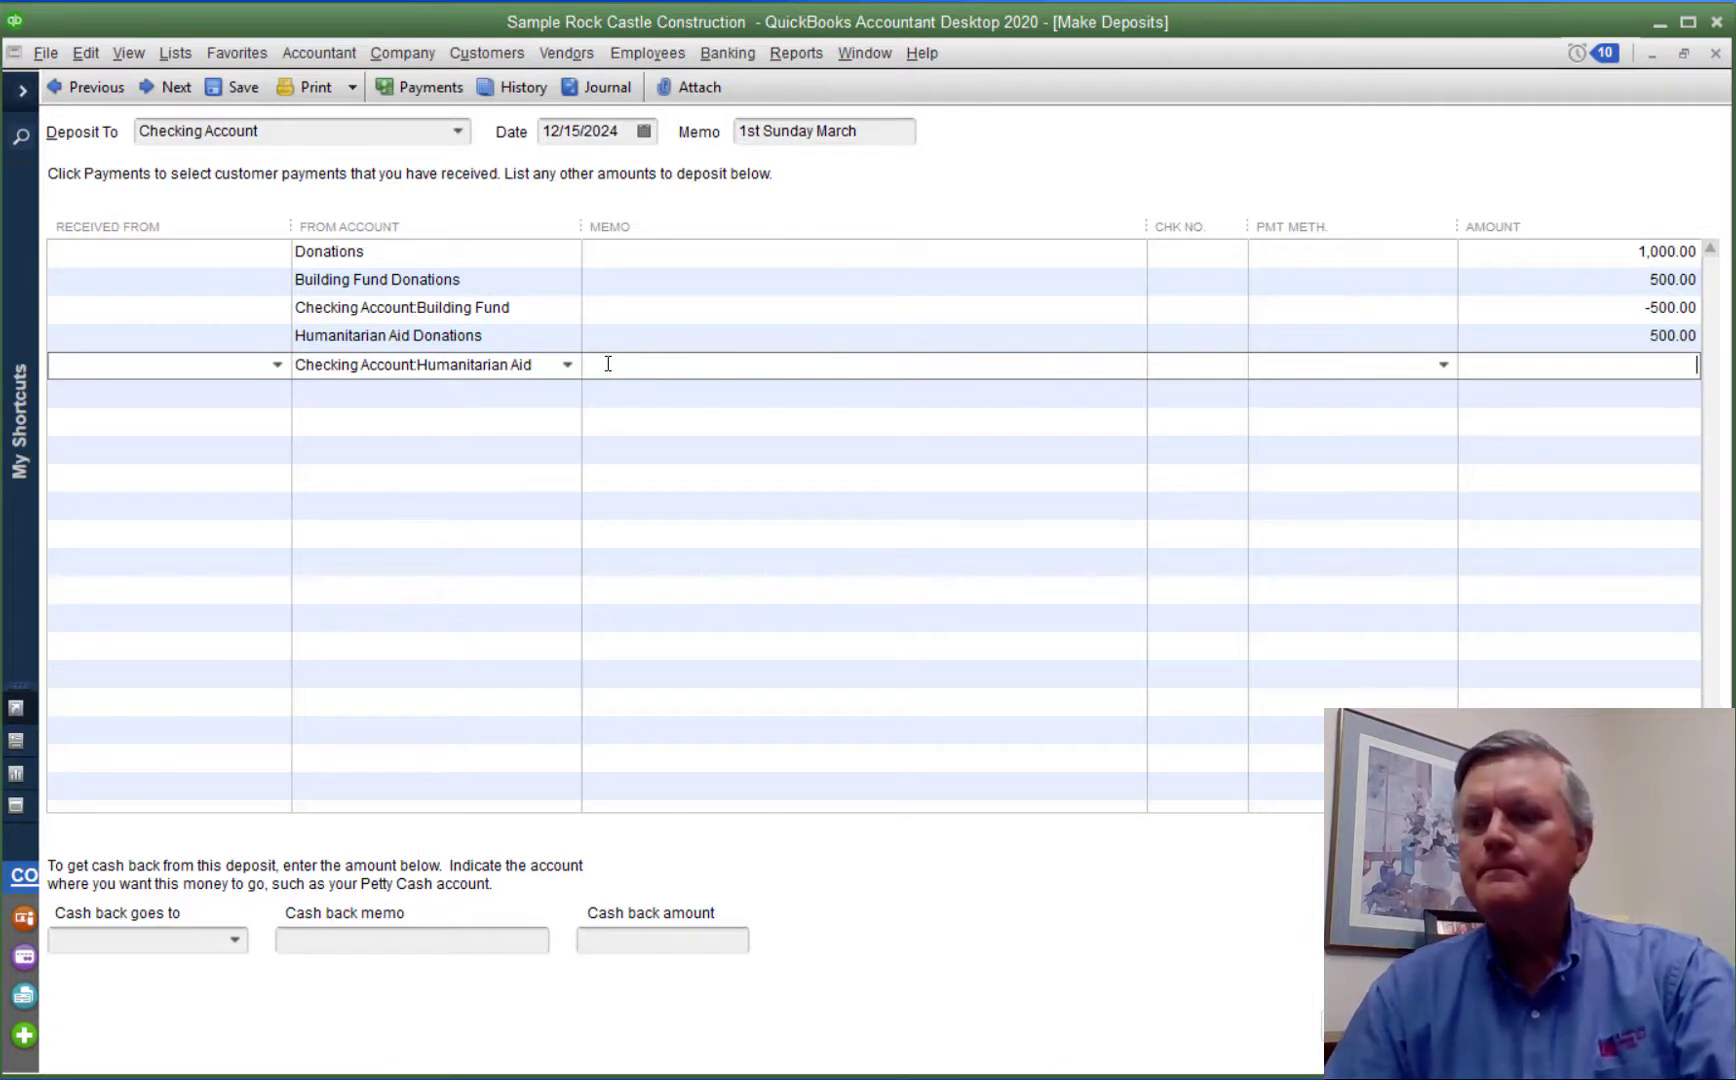
key("Tab")
type("-500")
key("Tab")
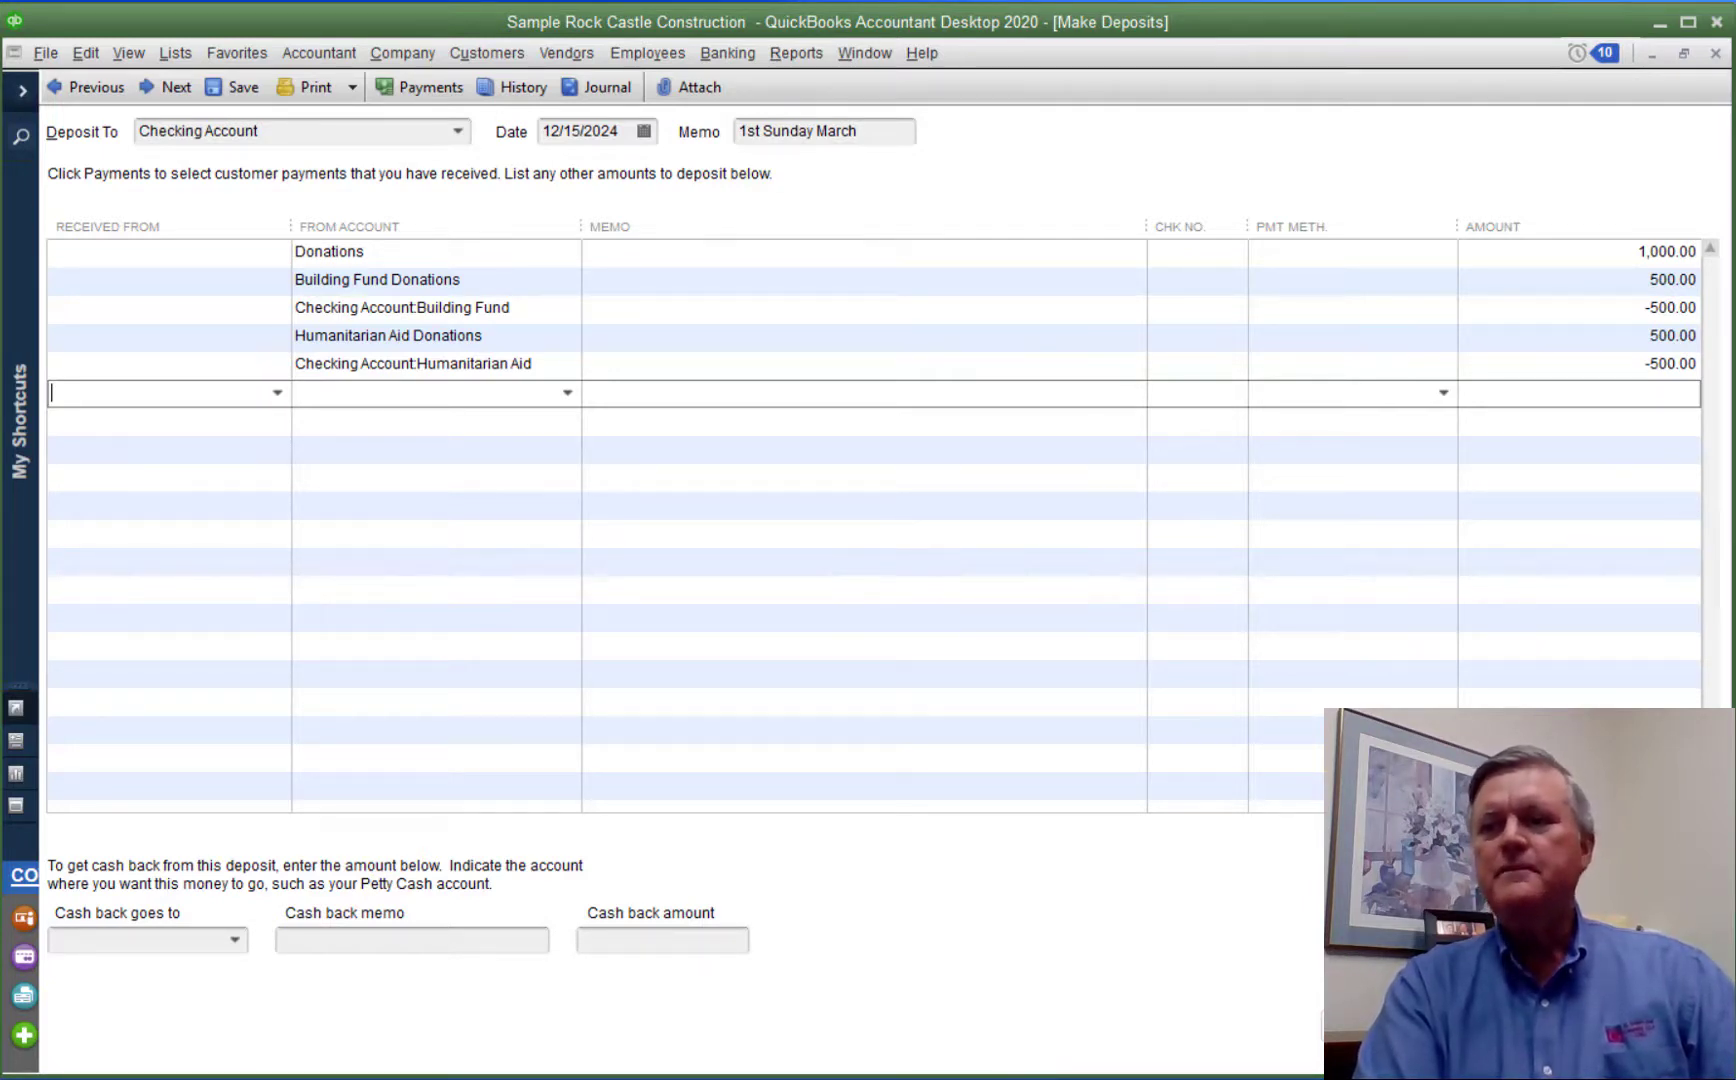
left_click(1500, 1045)
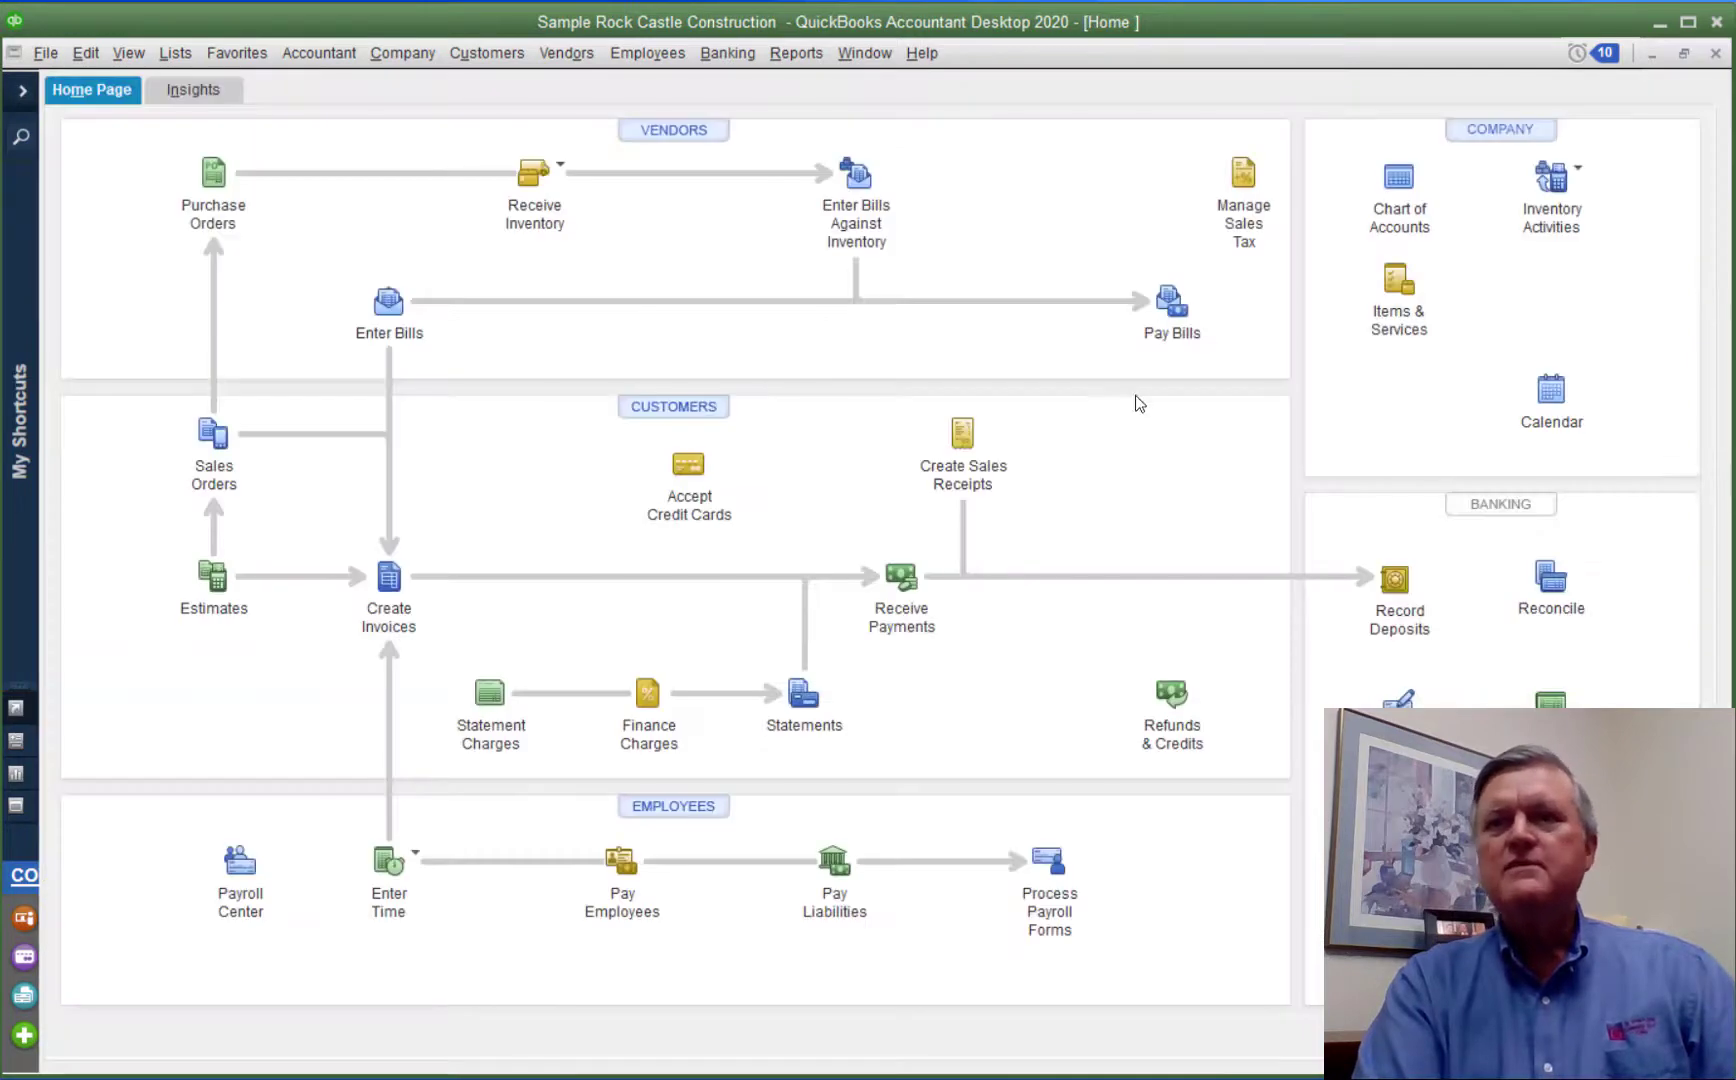
left_click(810, 62)
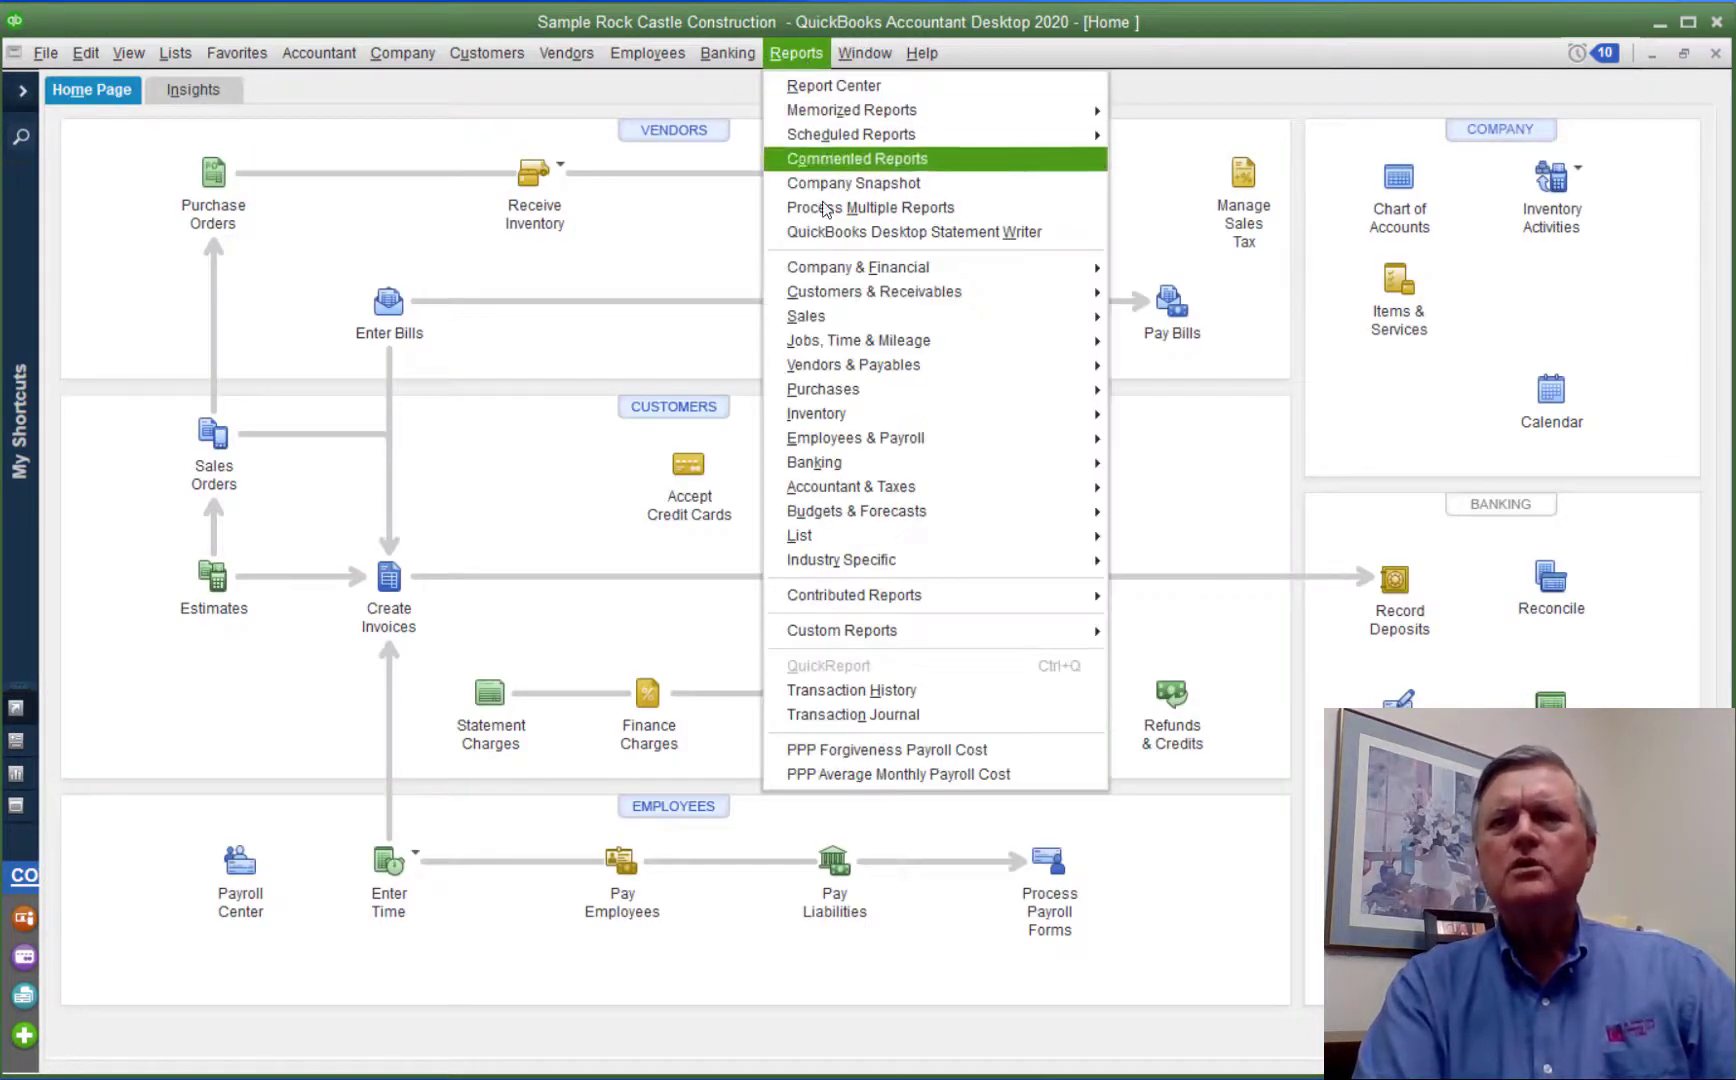
mouse_move(850, 281)
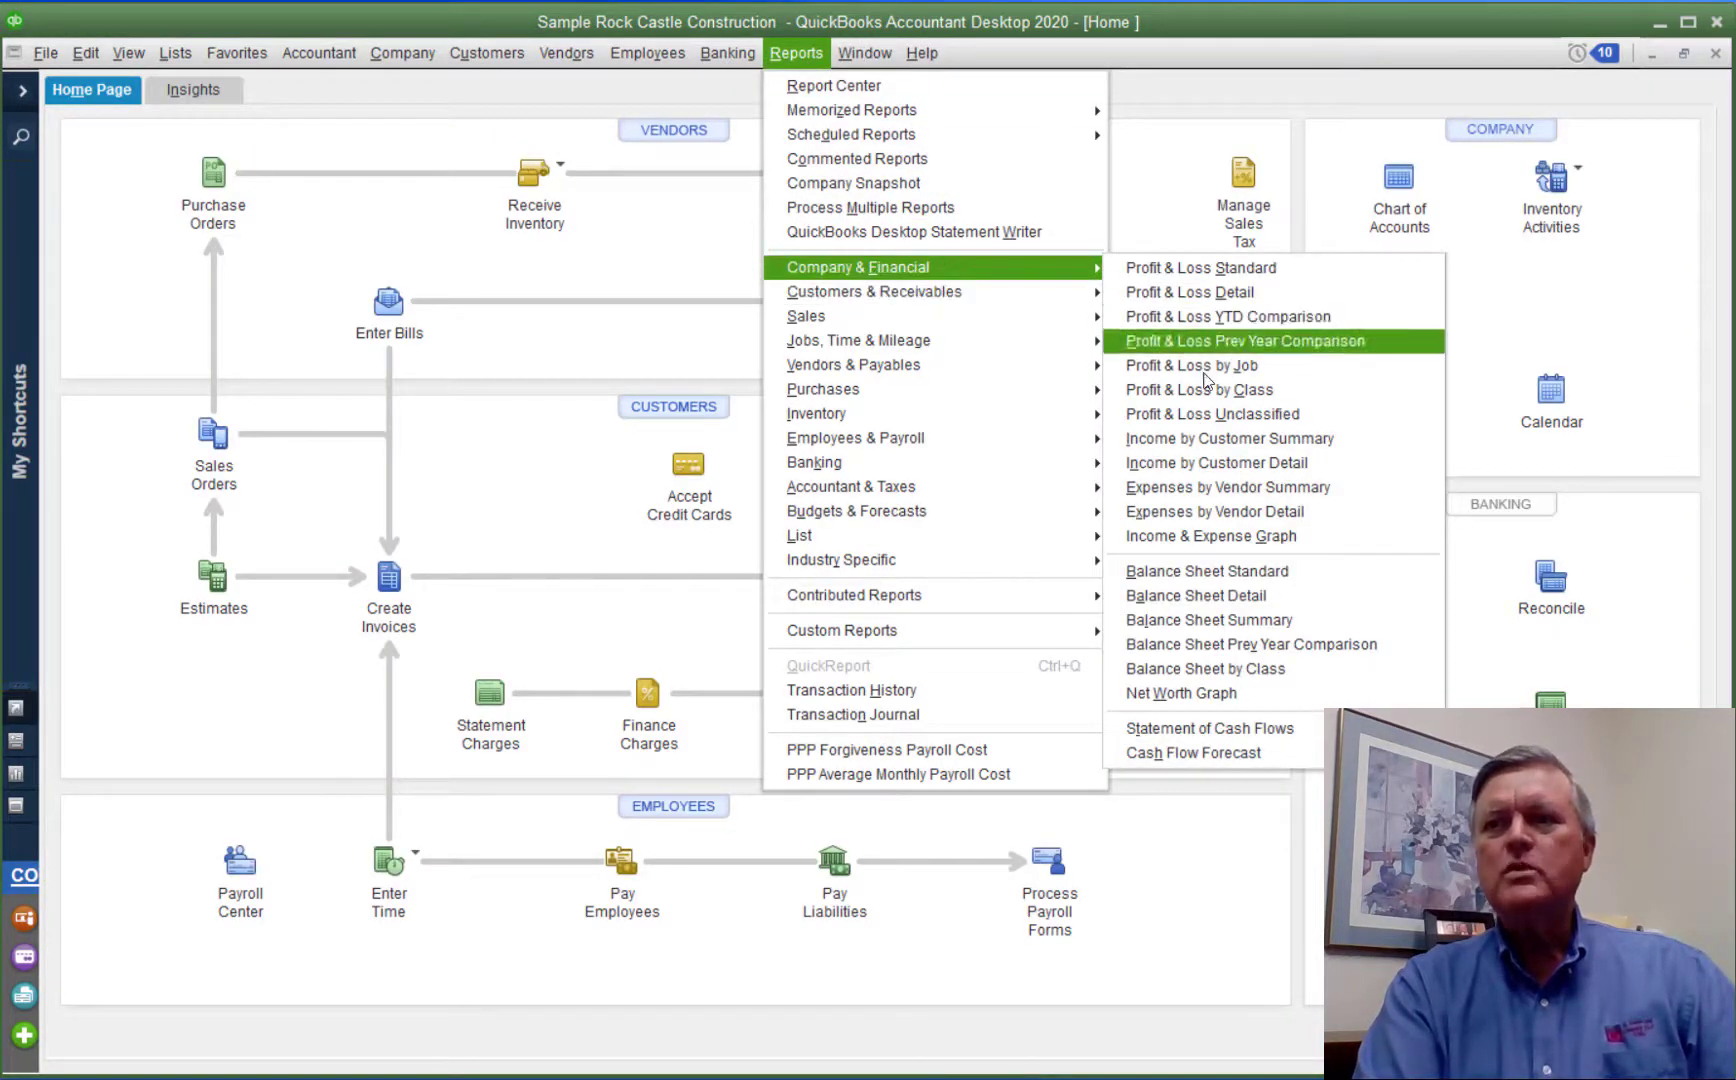
left_click(1232, 570)
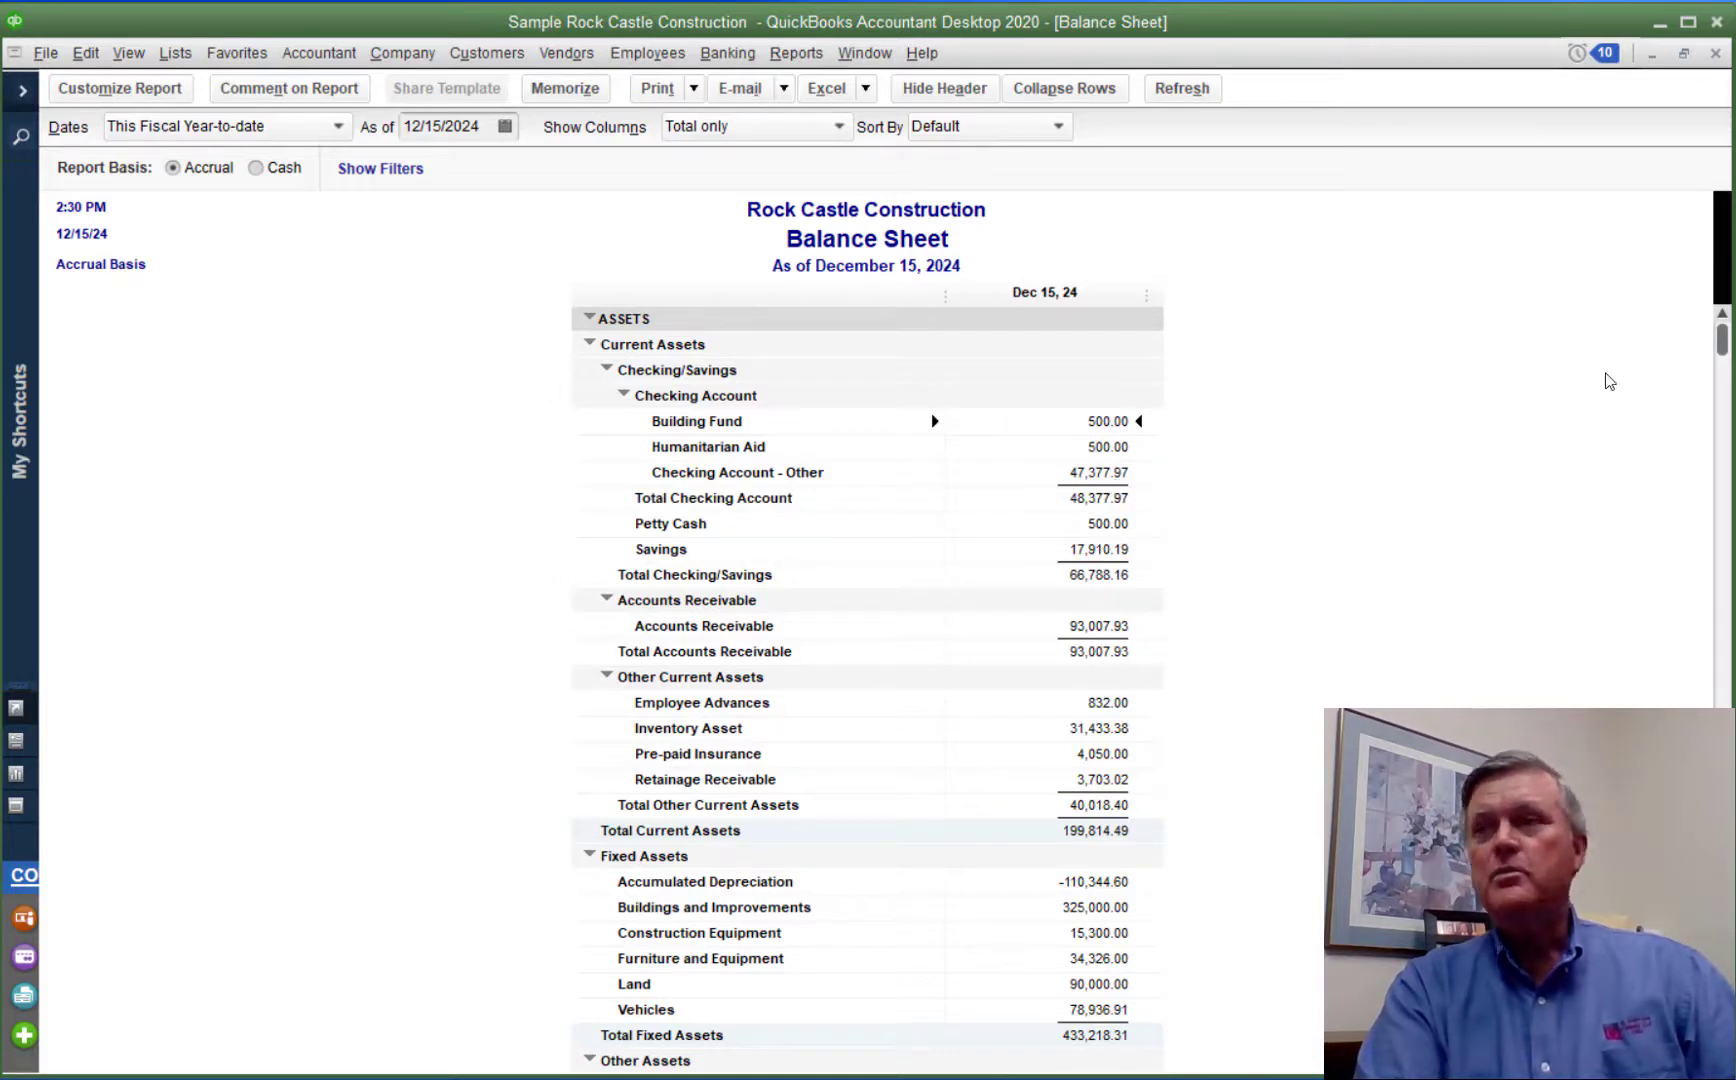
left_click(1716, 58)
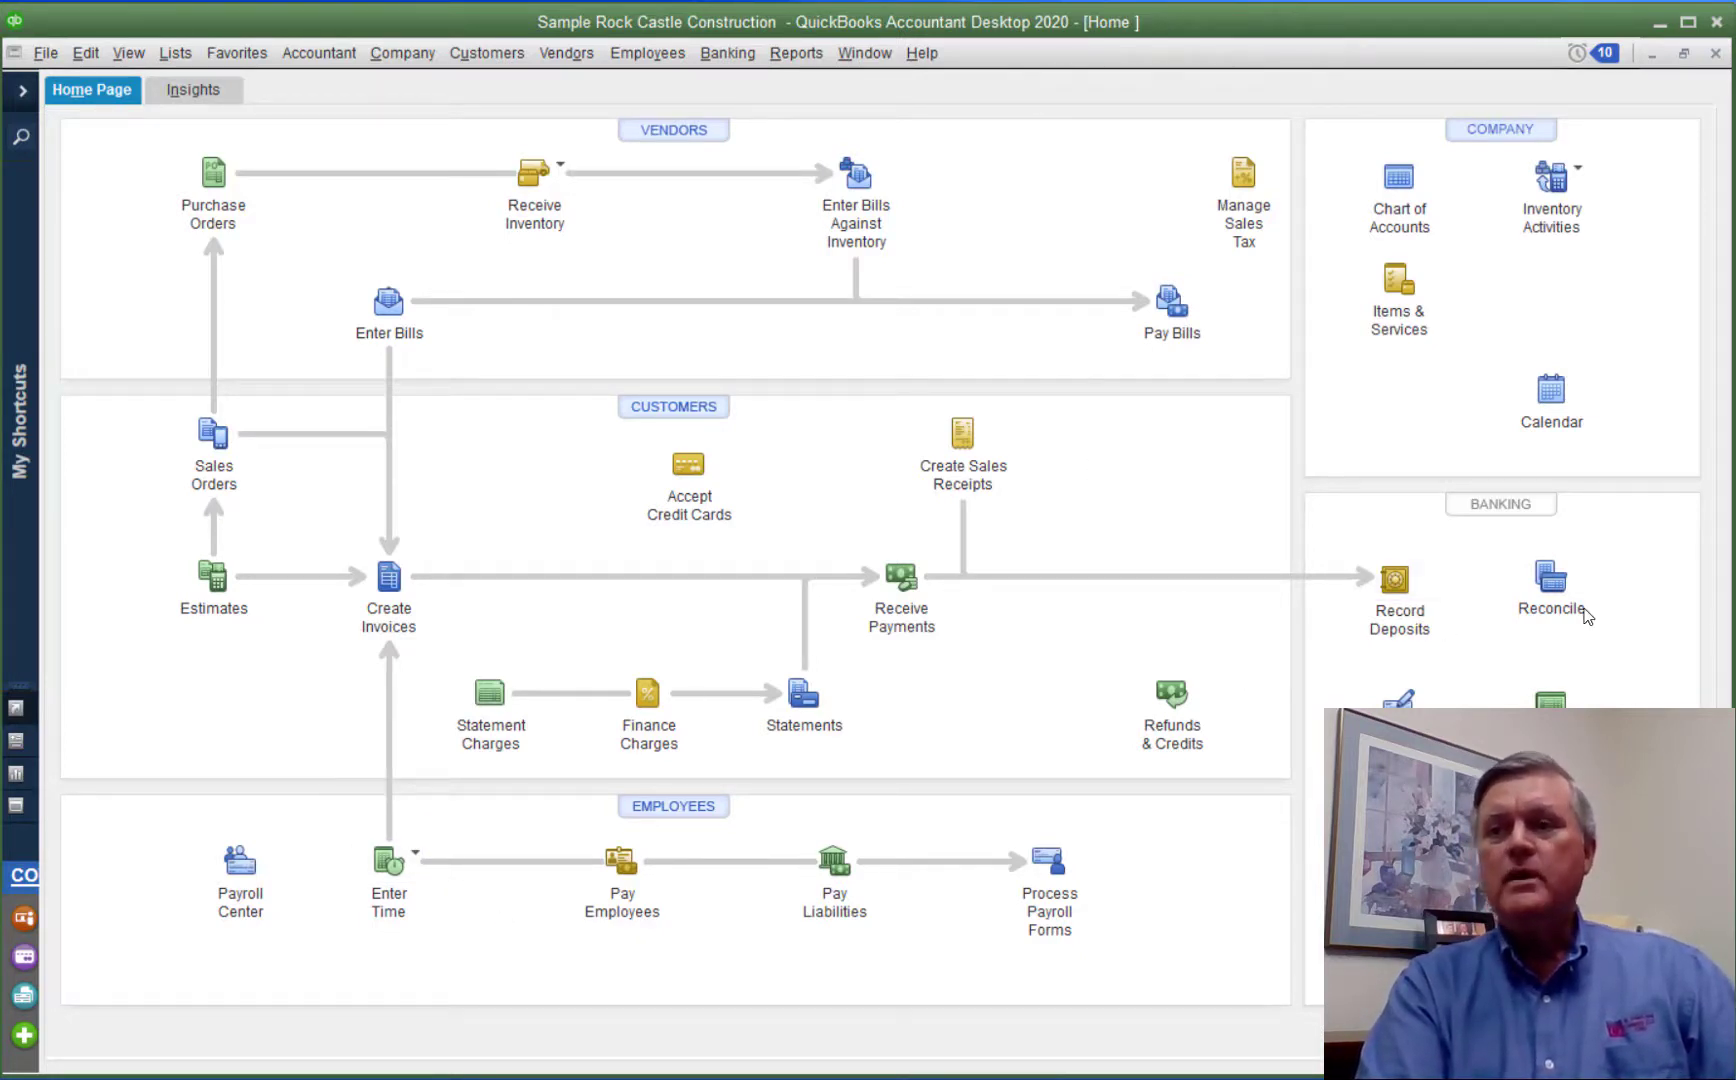
Start a 200.00 check paid from the Checking Account:Humanitarian Aid sub-account.
left_click(1398, 700)
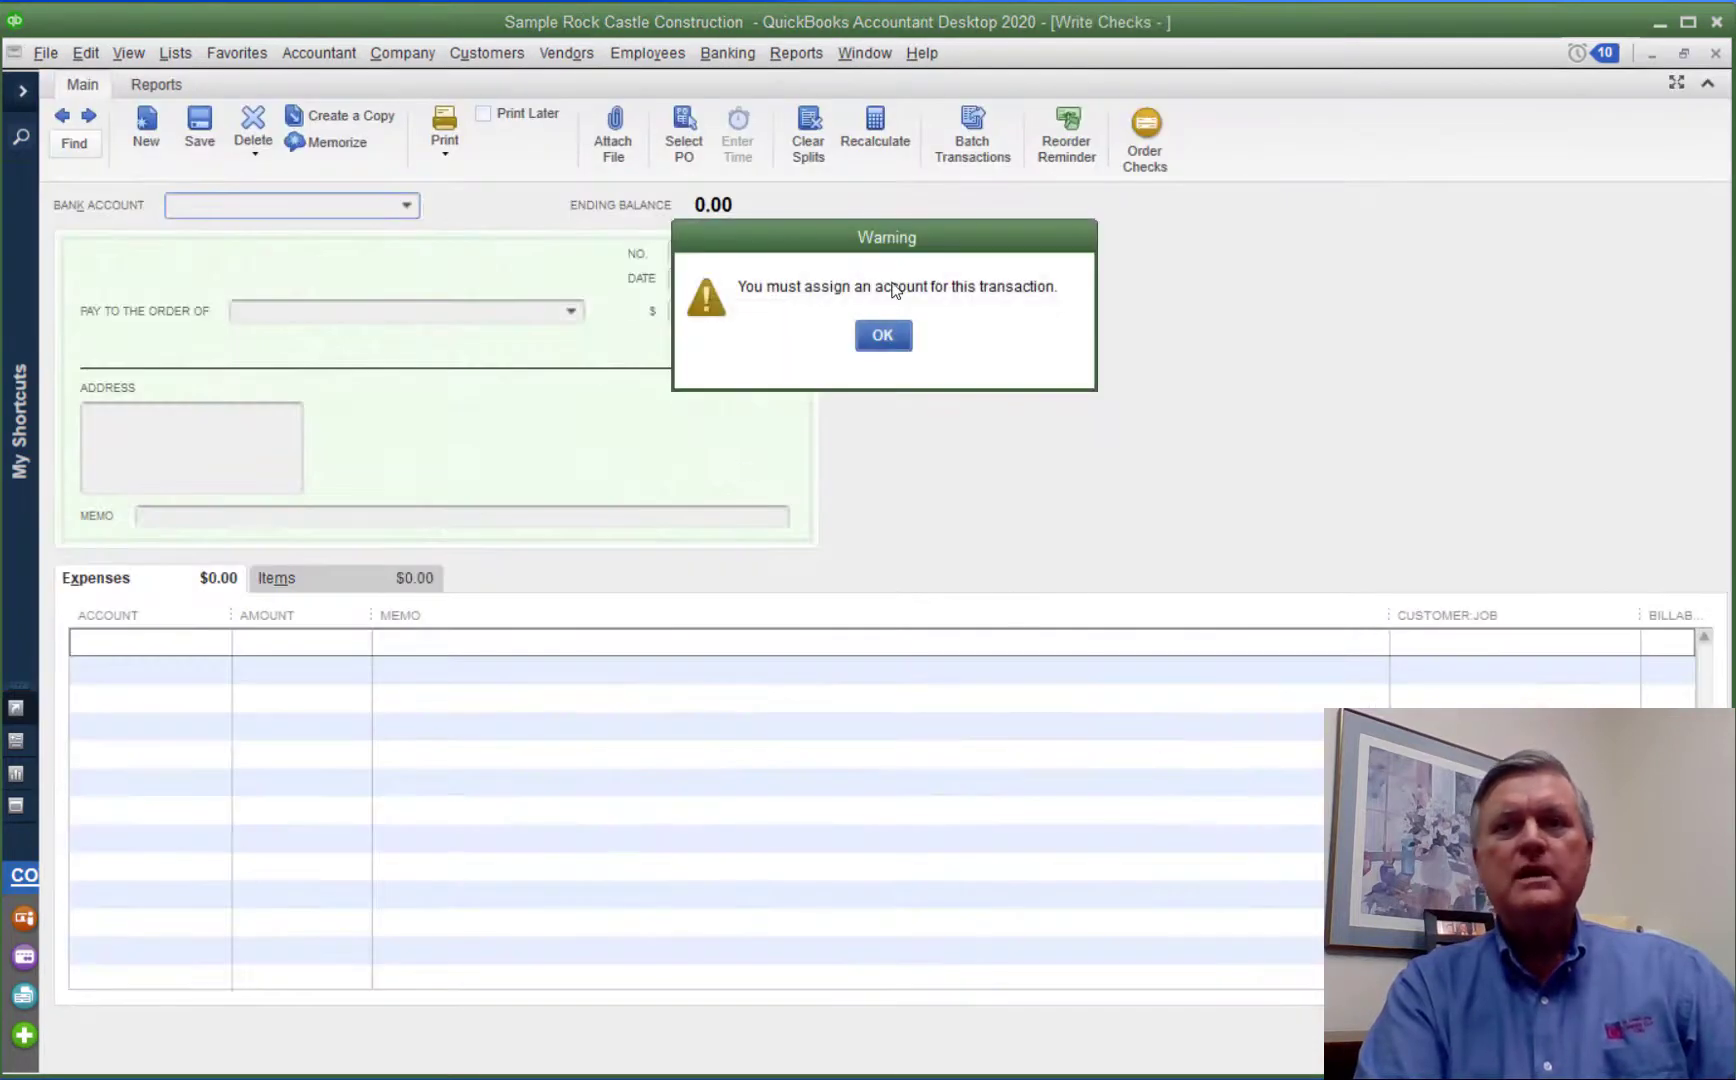
left_click(883, 336)
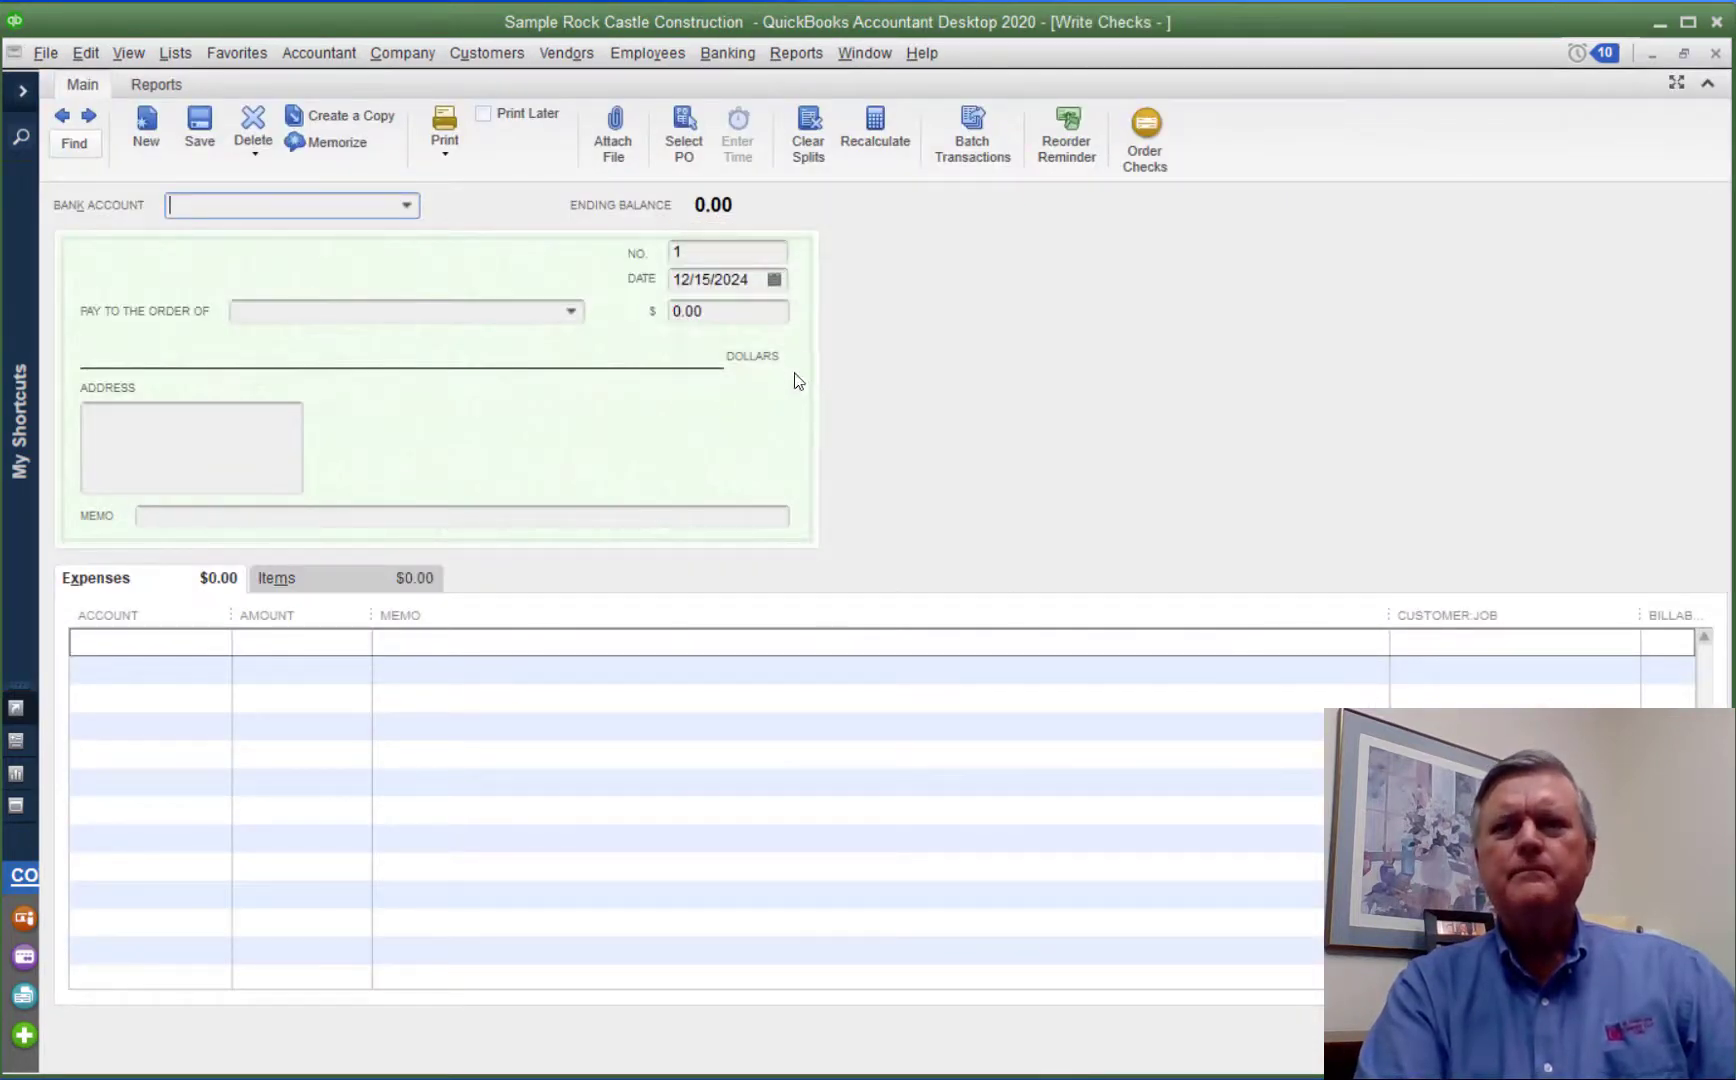
left_click(406, 209)
left_click(406, 209)
left_click(408, 213)
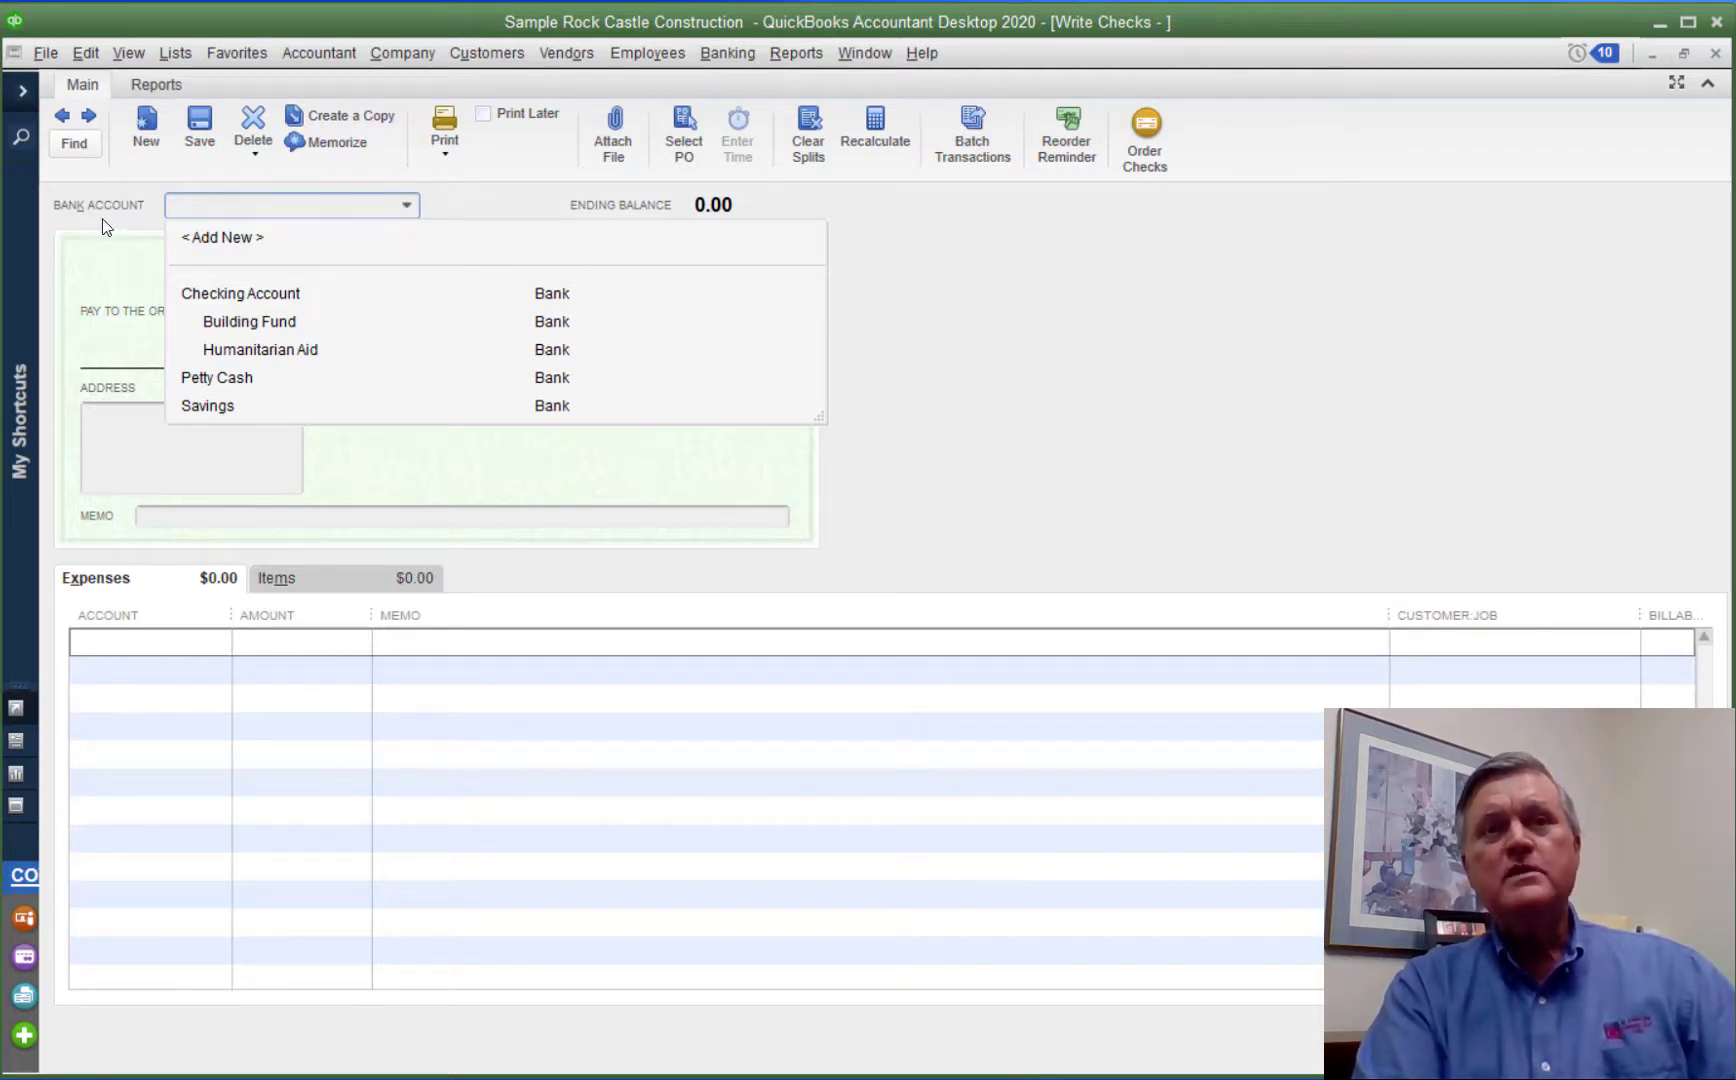
left_click(252, 350)
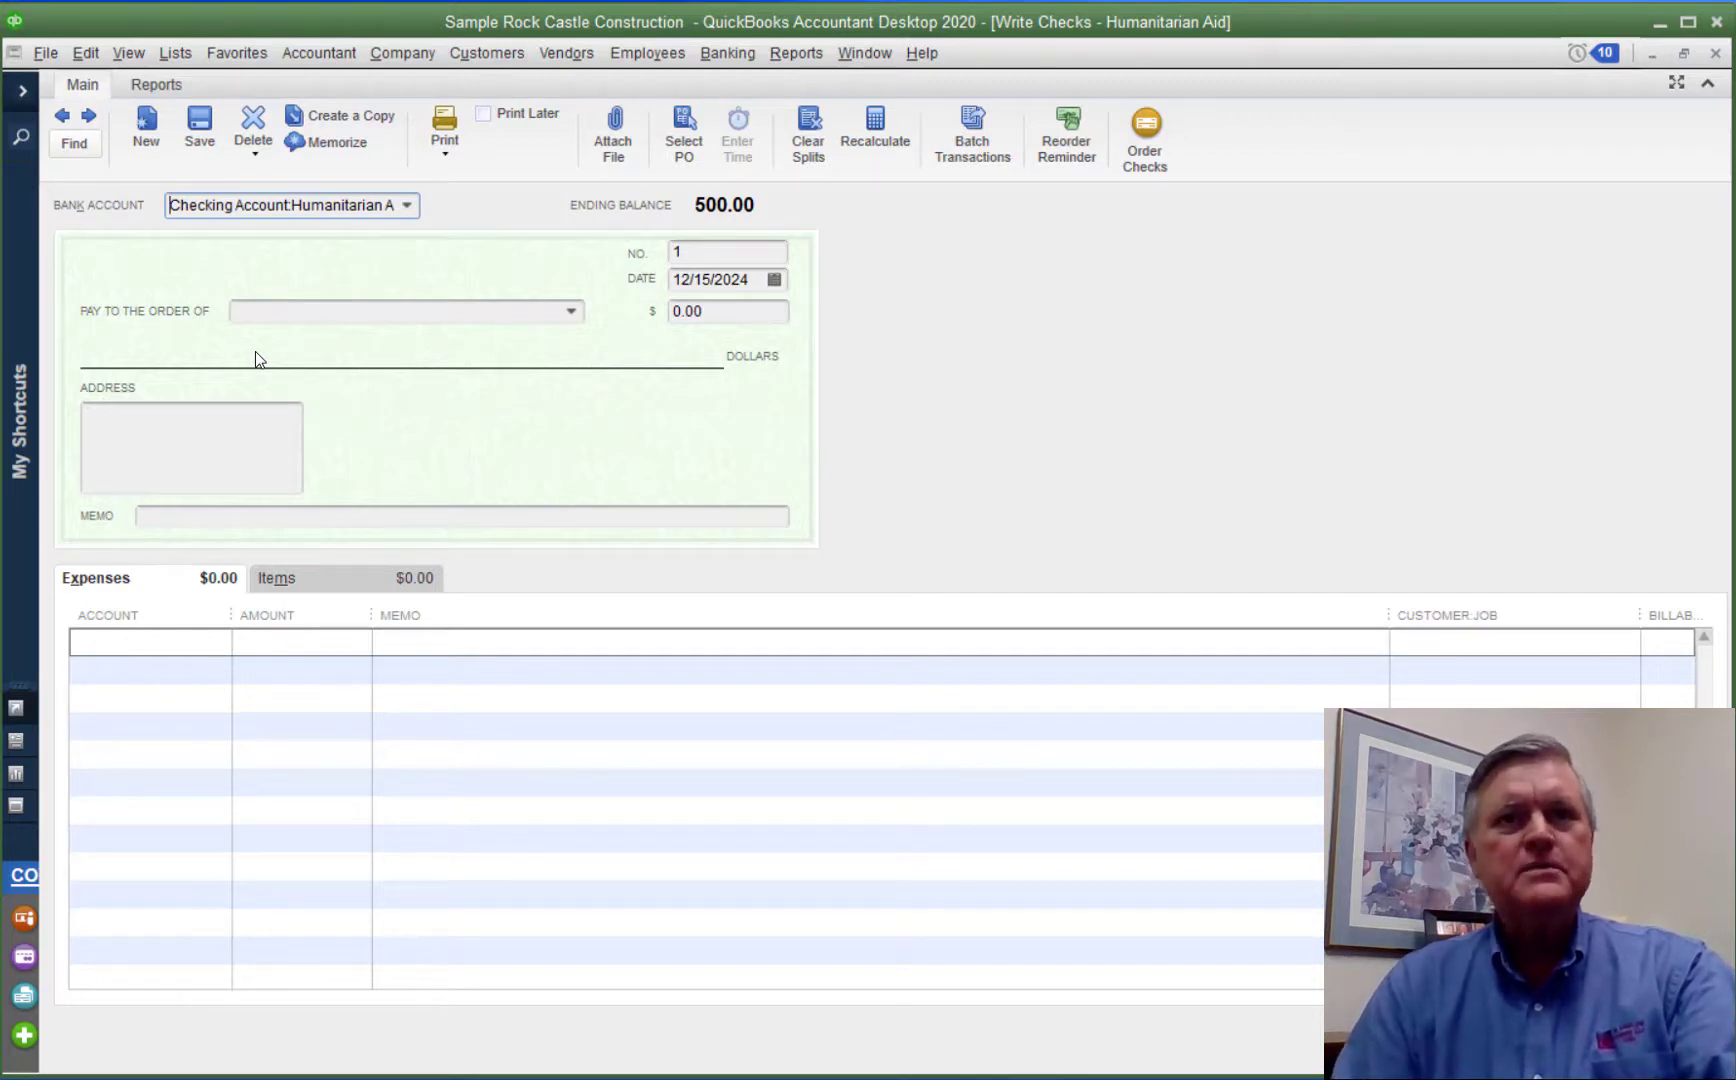
key("Tab")
key("Tab")
key("Tab")
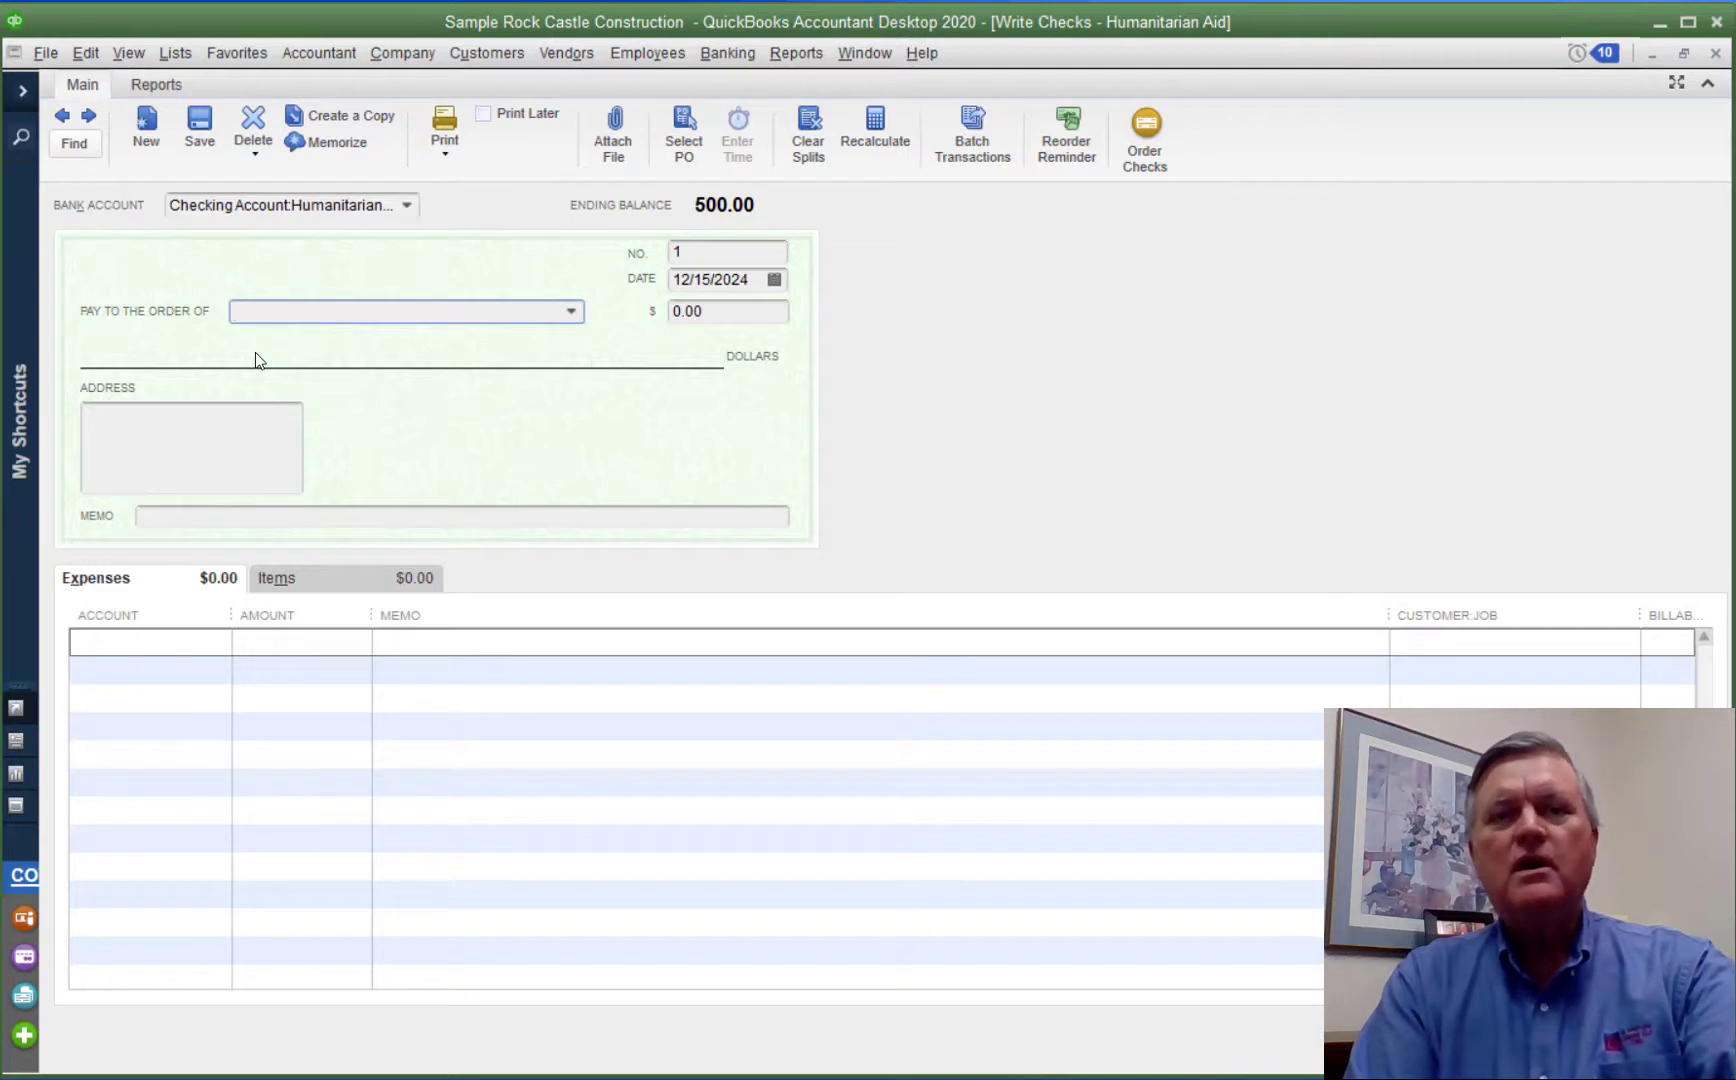
key("Tab")
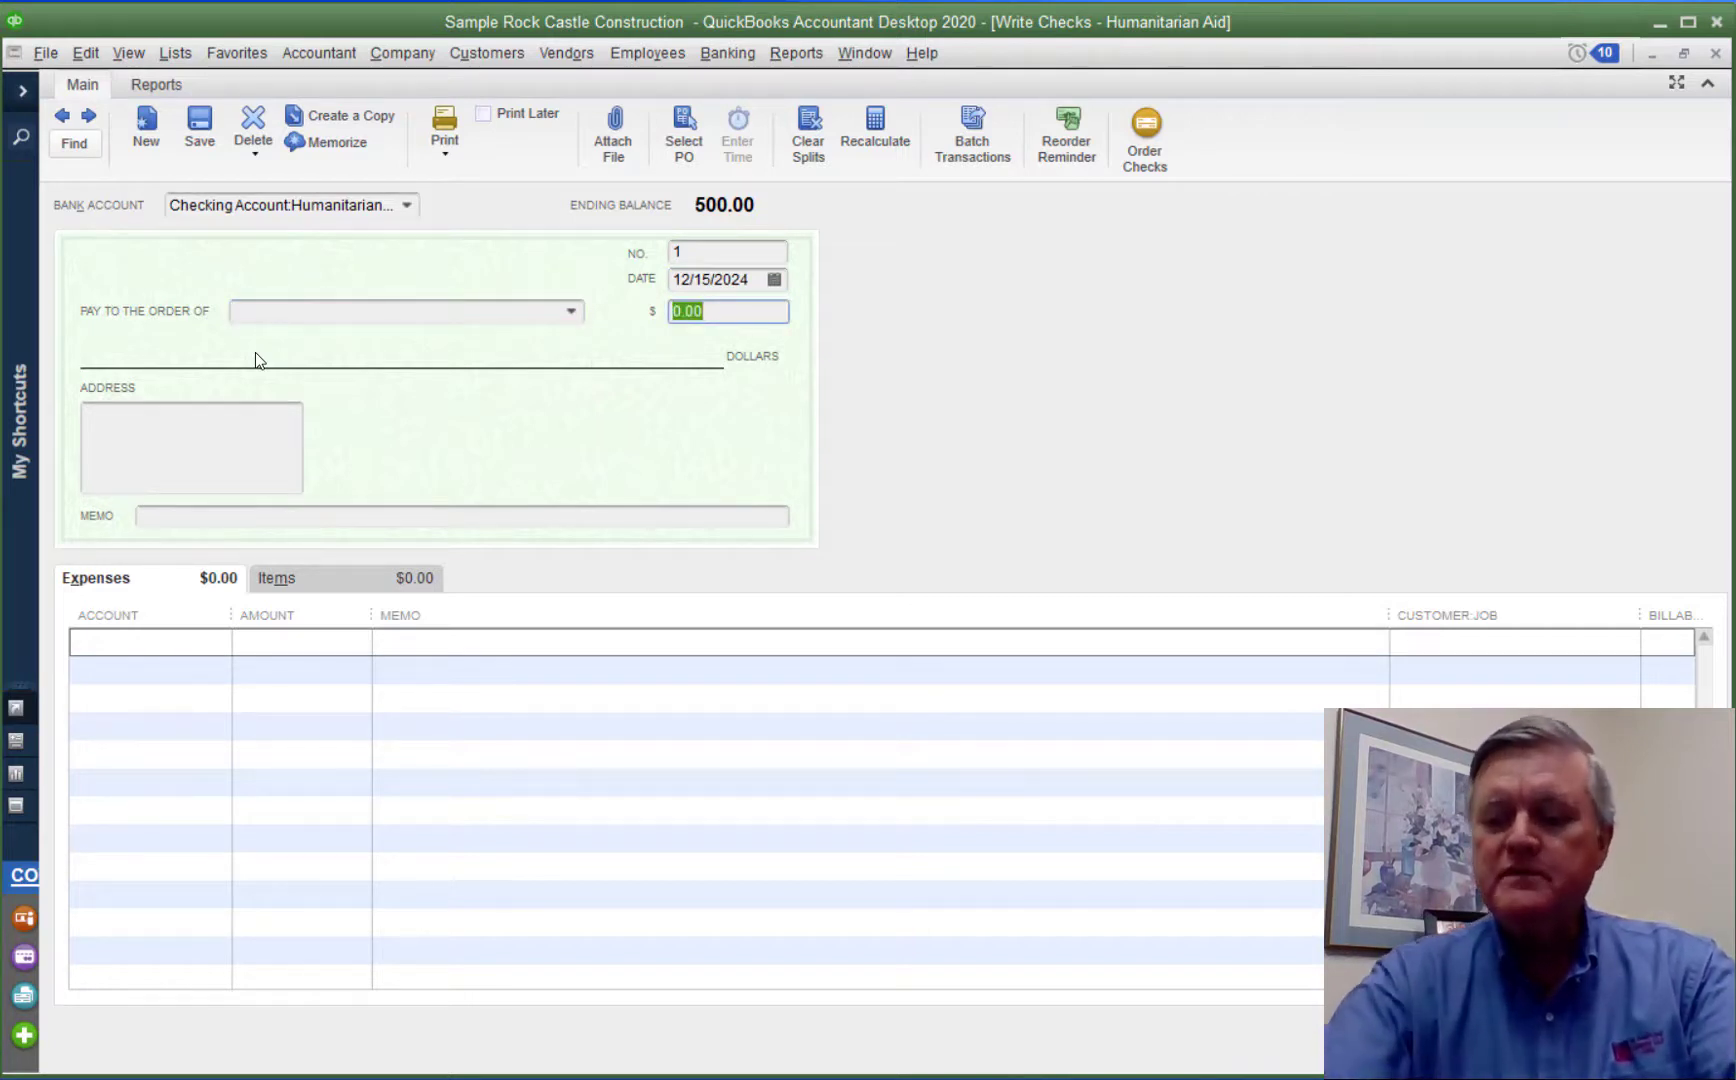
type("200")
key("Tab")
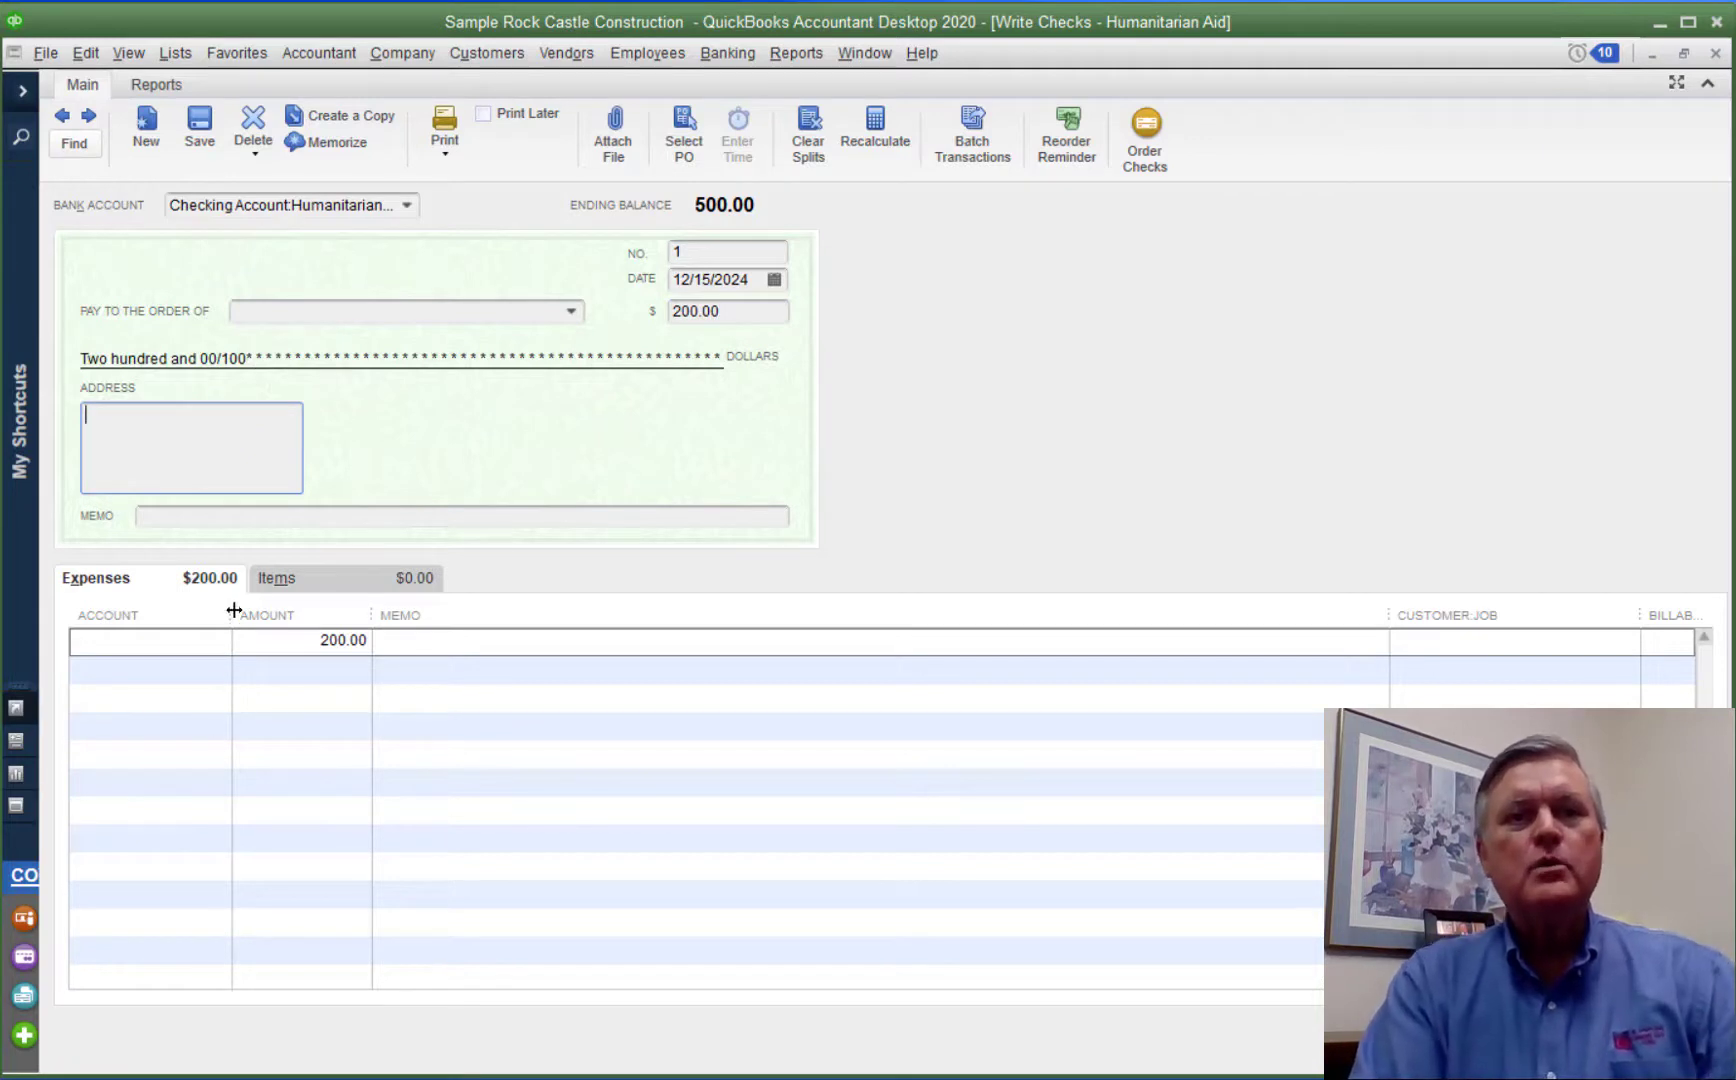
Charge the check's expense line to the Humanitarian Aid Exp account.
left_click(226, 638)
left_click(224, 640)
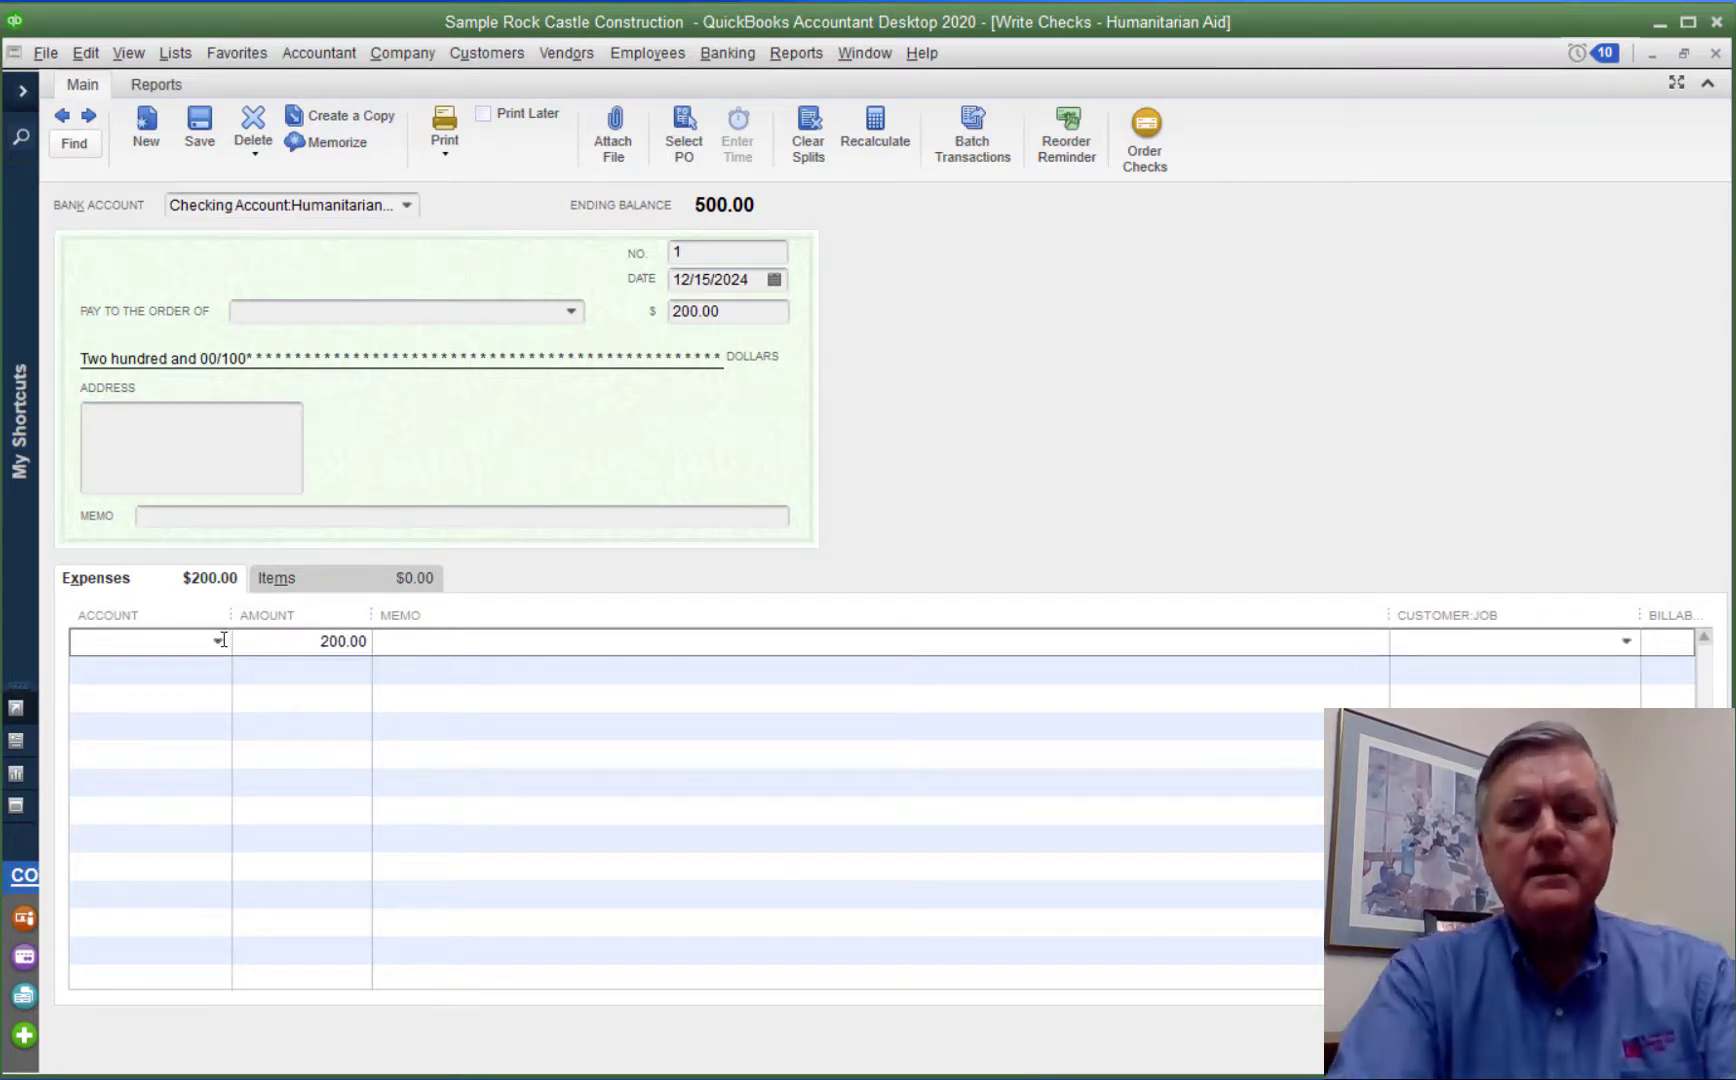
type("h")
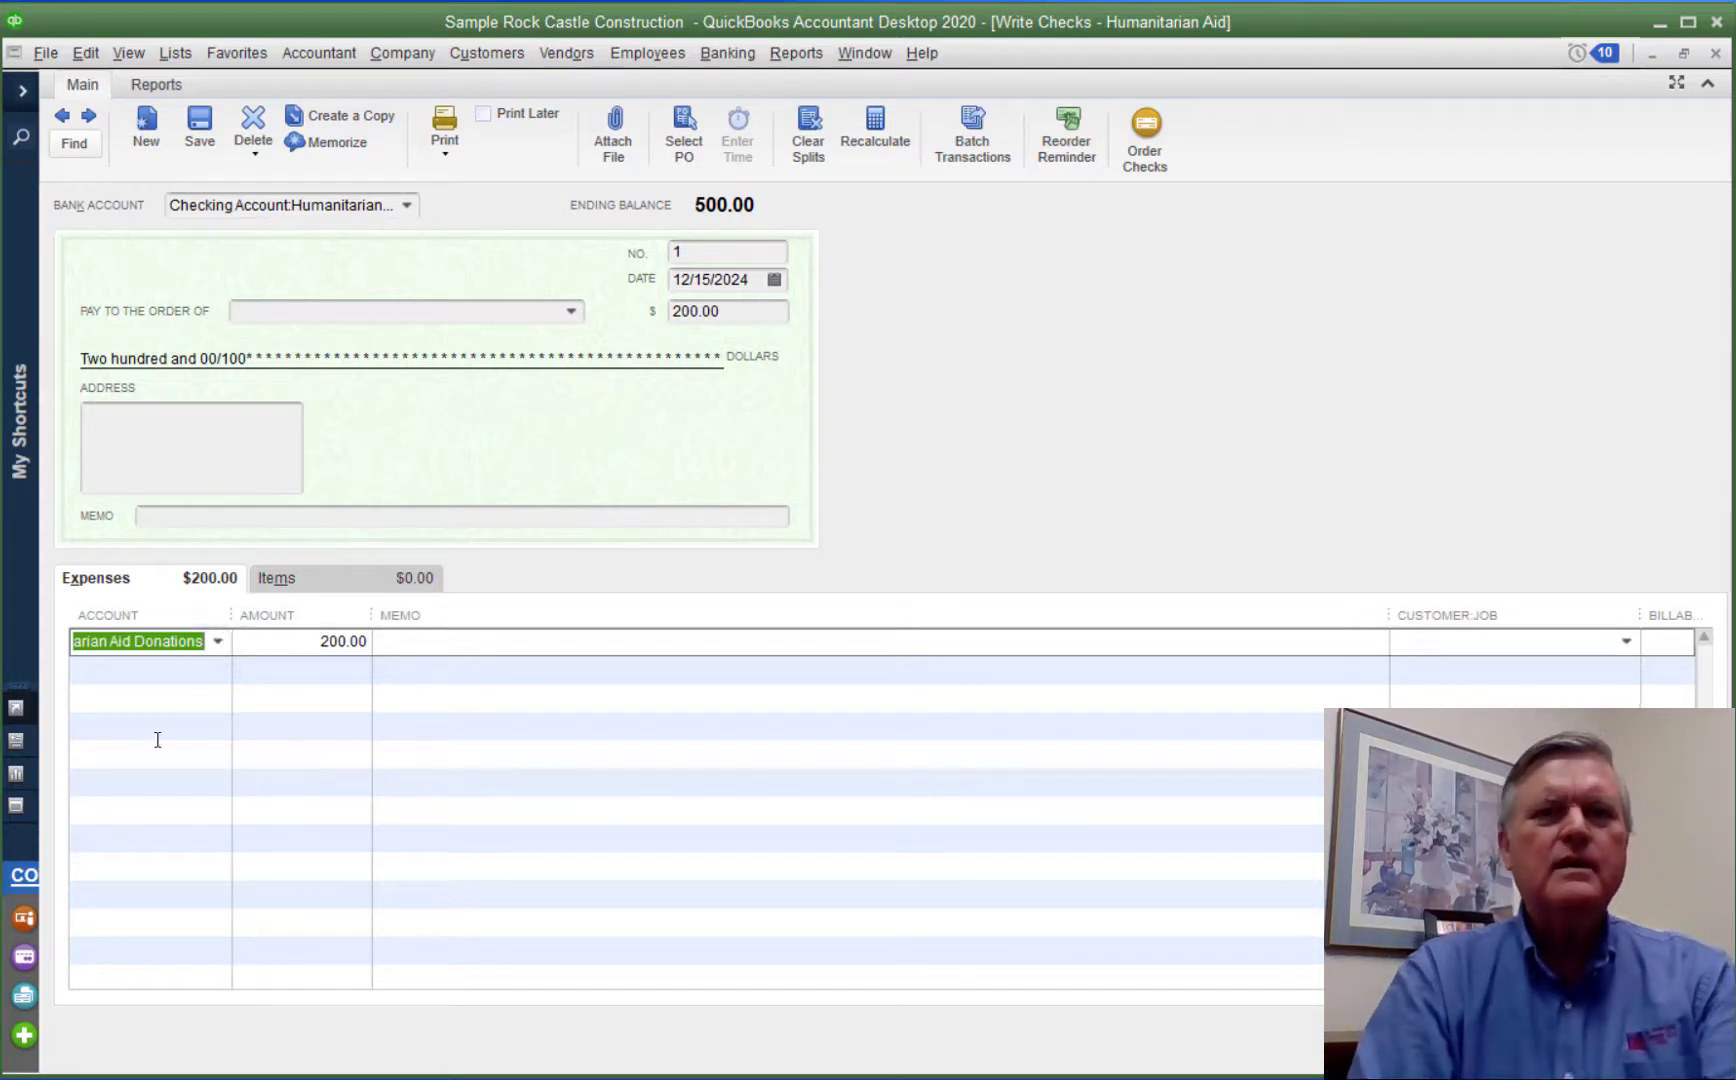
left_click(217, 641)
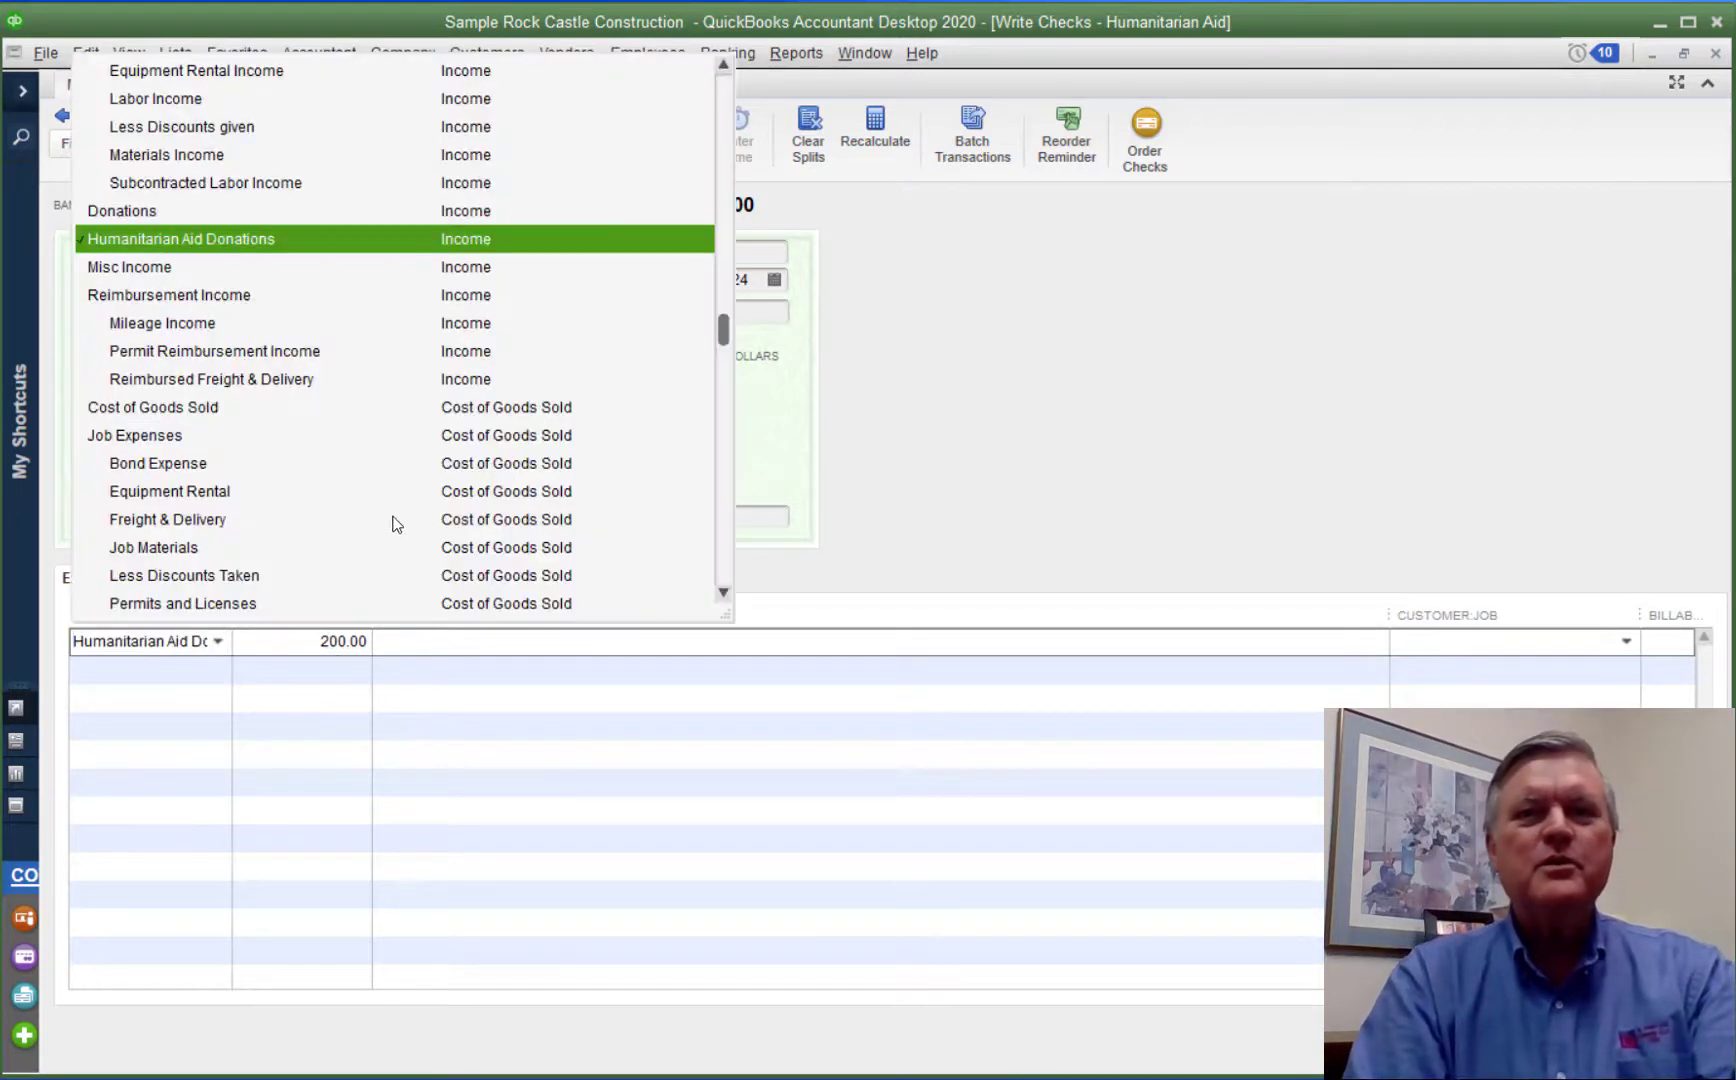
scroll(390, 523, "down", 5)
scroll(378, 520, "down", 1)
left_click(214, 383)
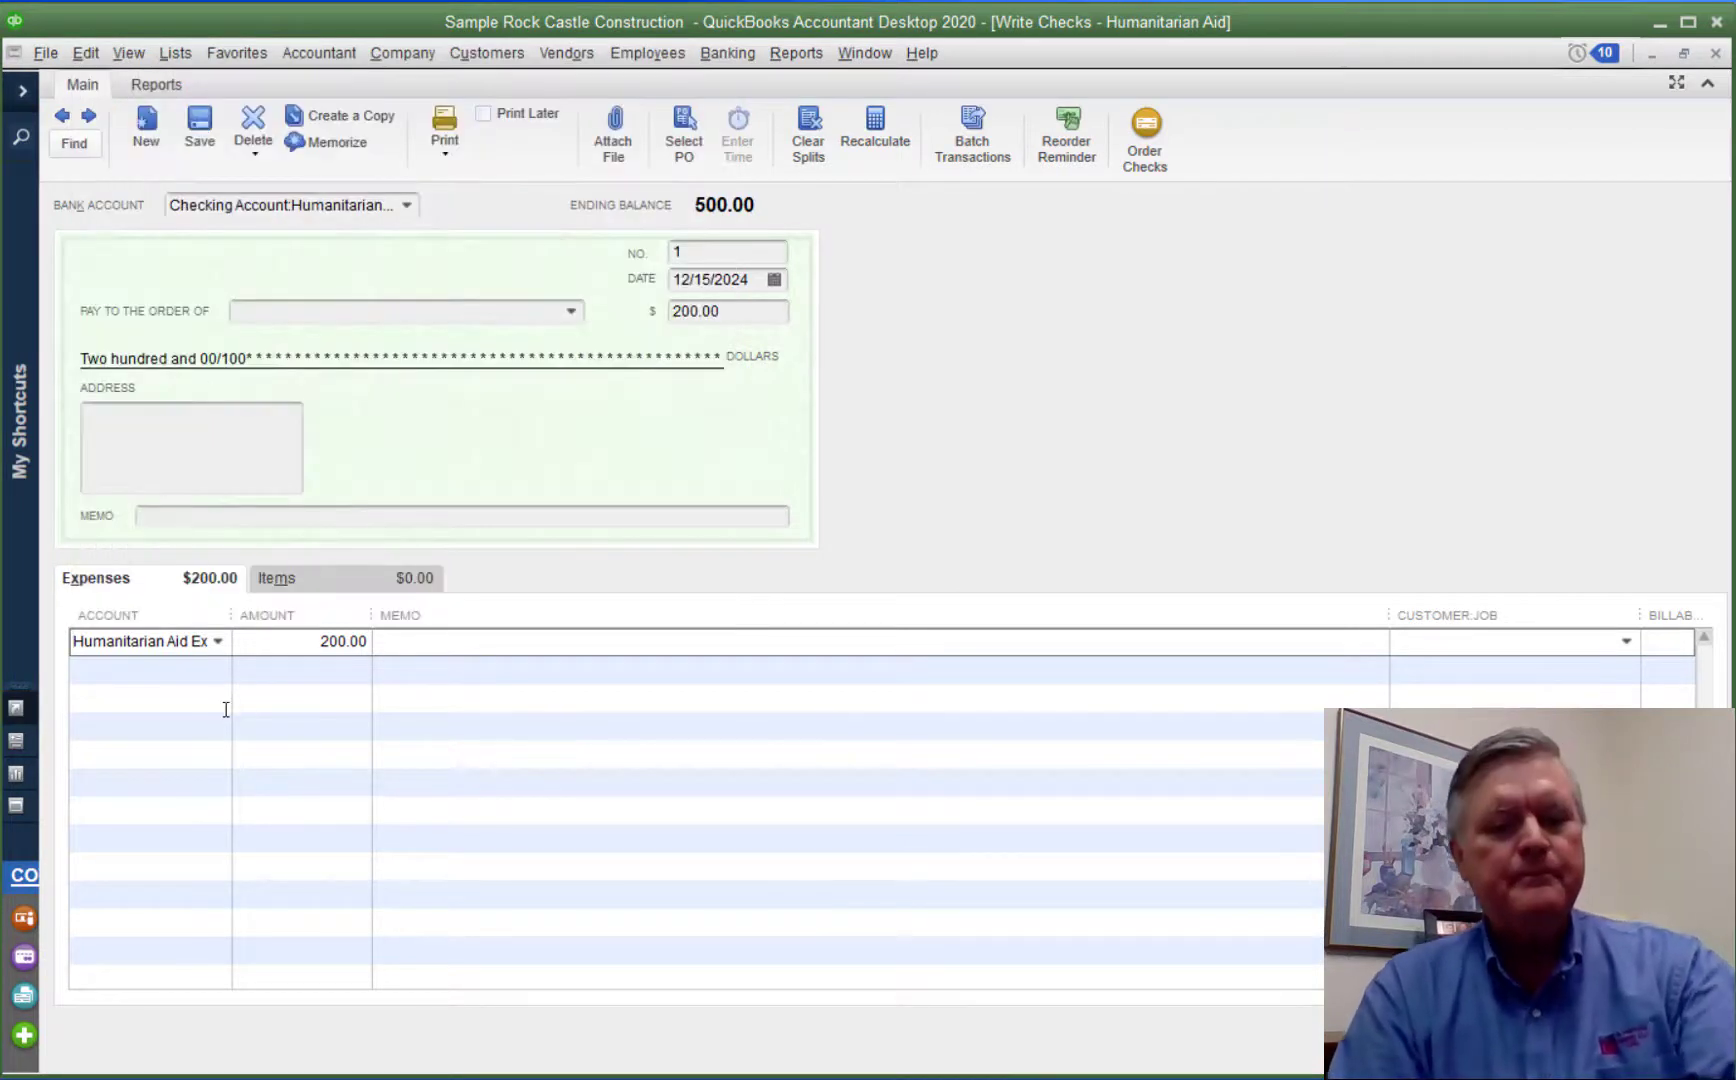
key("Tab")
key("Tab")
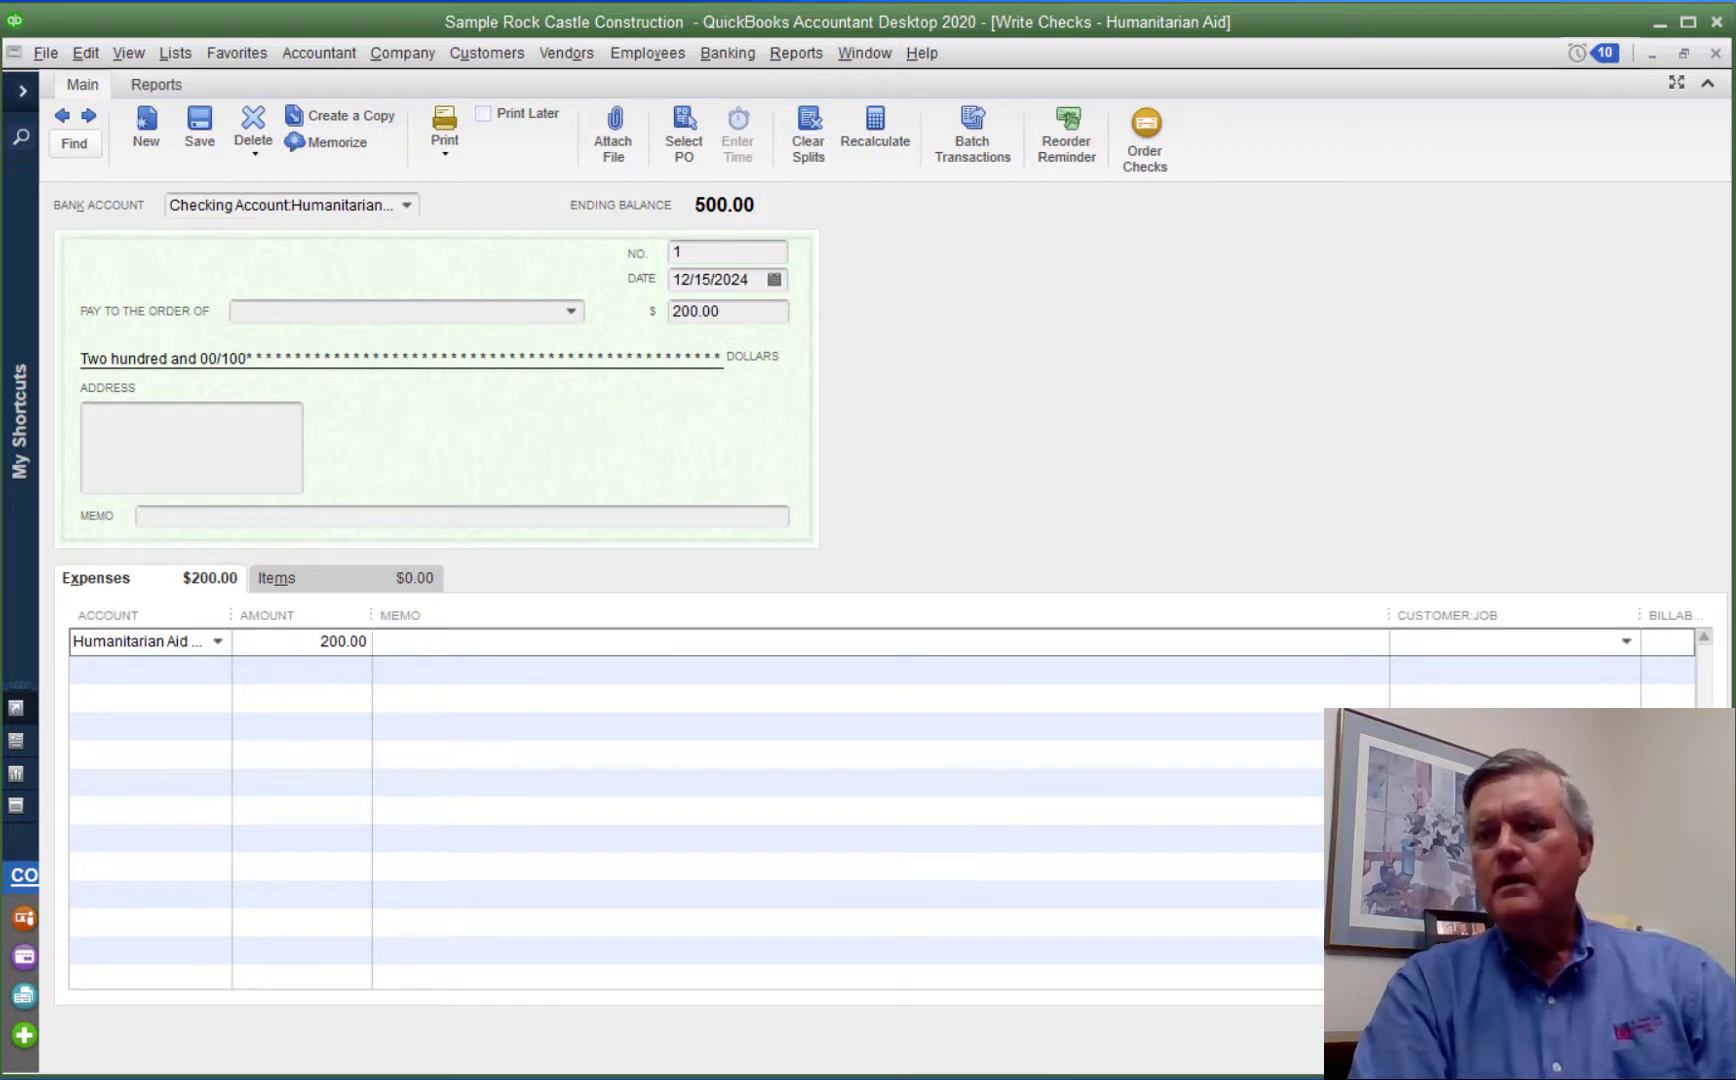
key("ctrl+Tab")
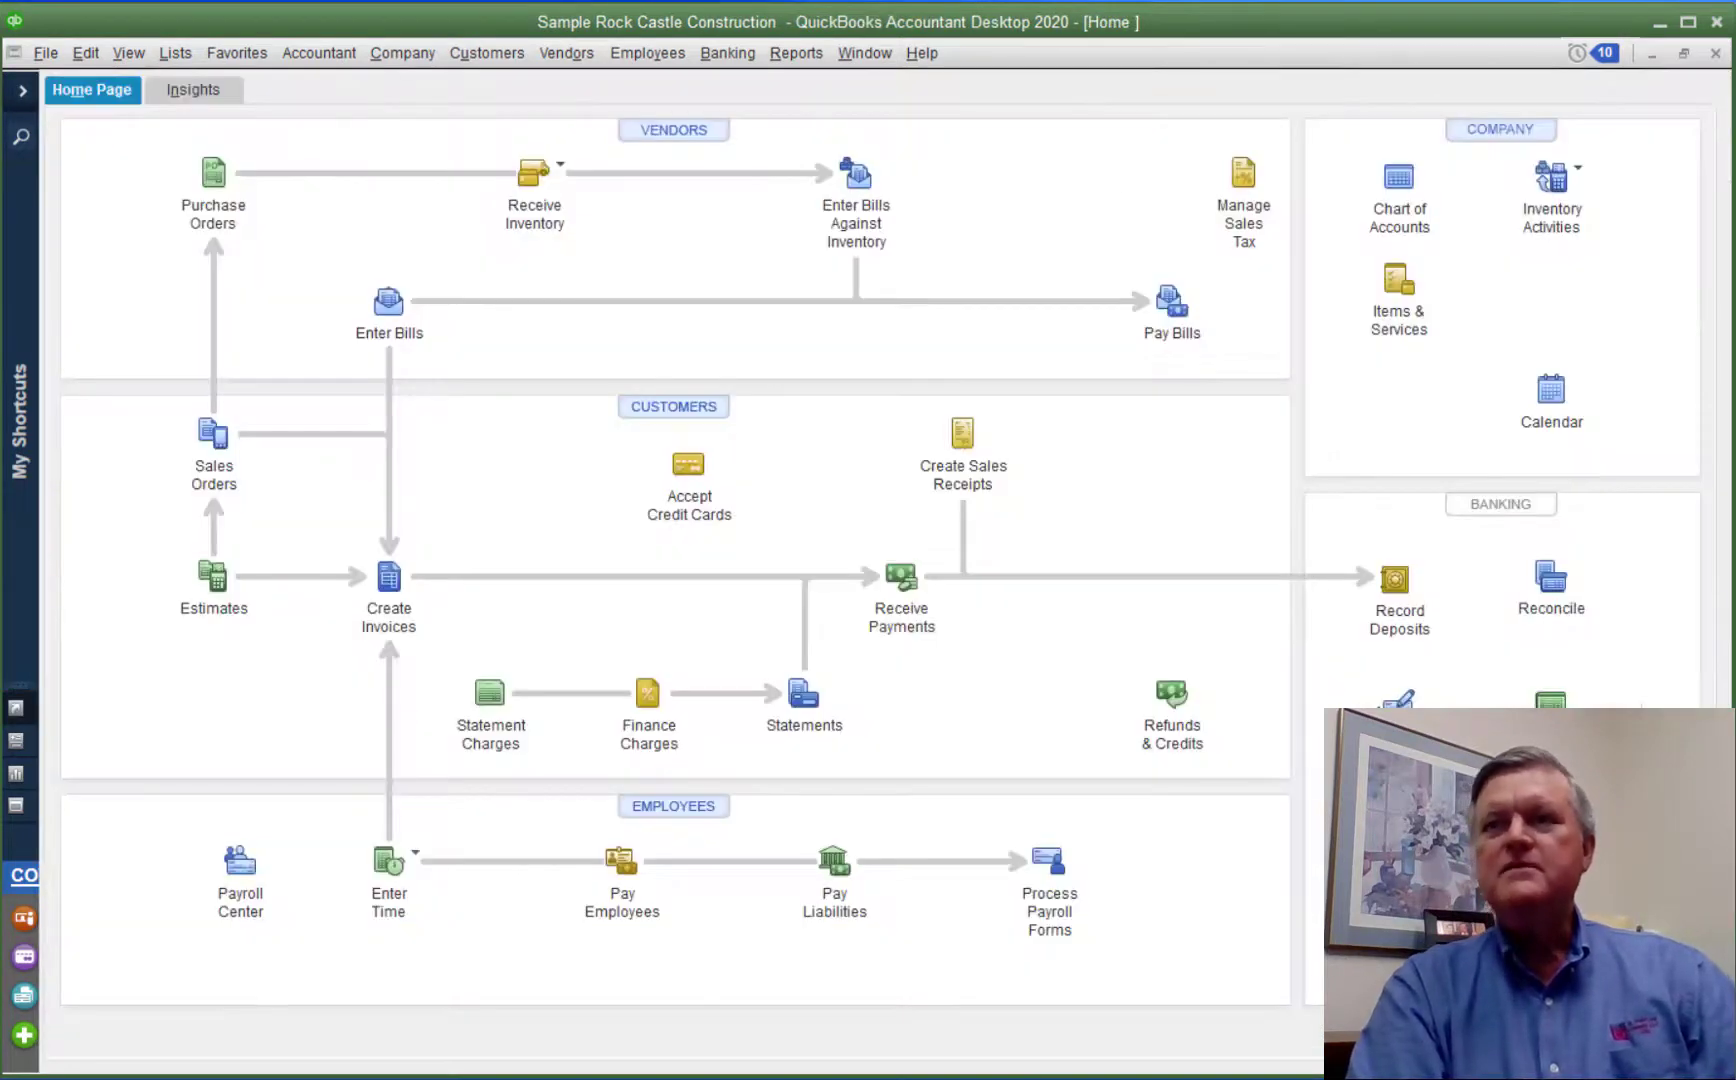
left_click(802, 57)
mouse_move(843, 266)
left_click(1231, 570)
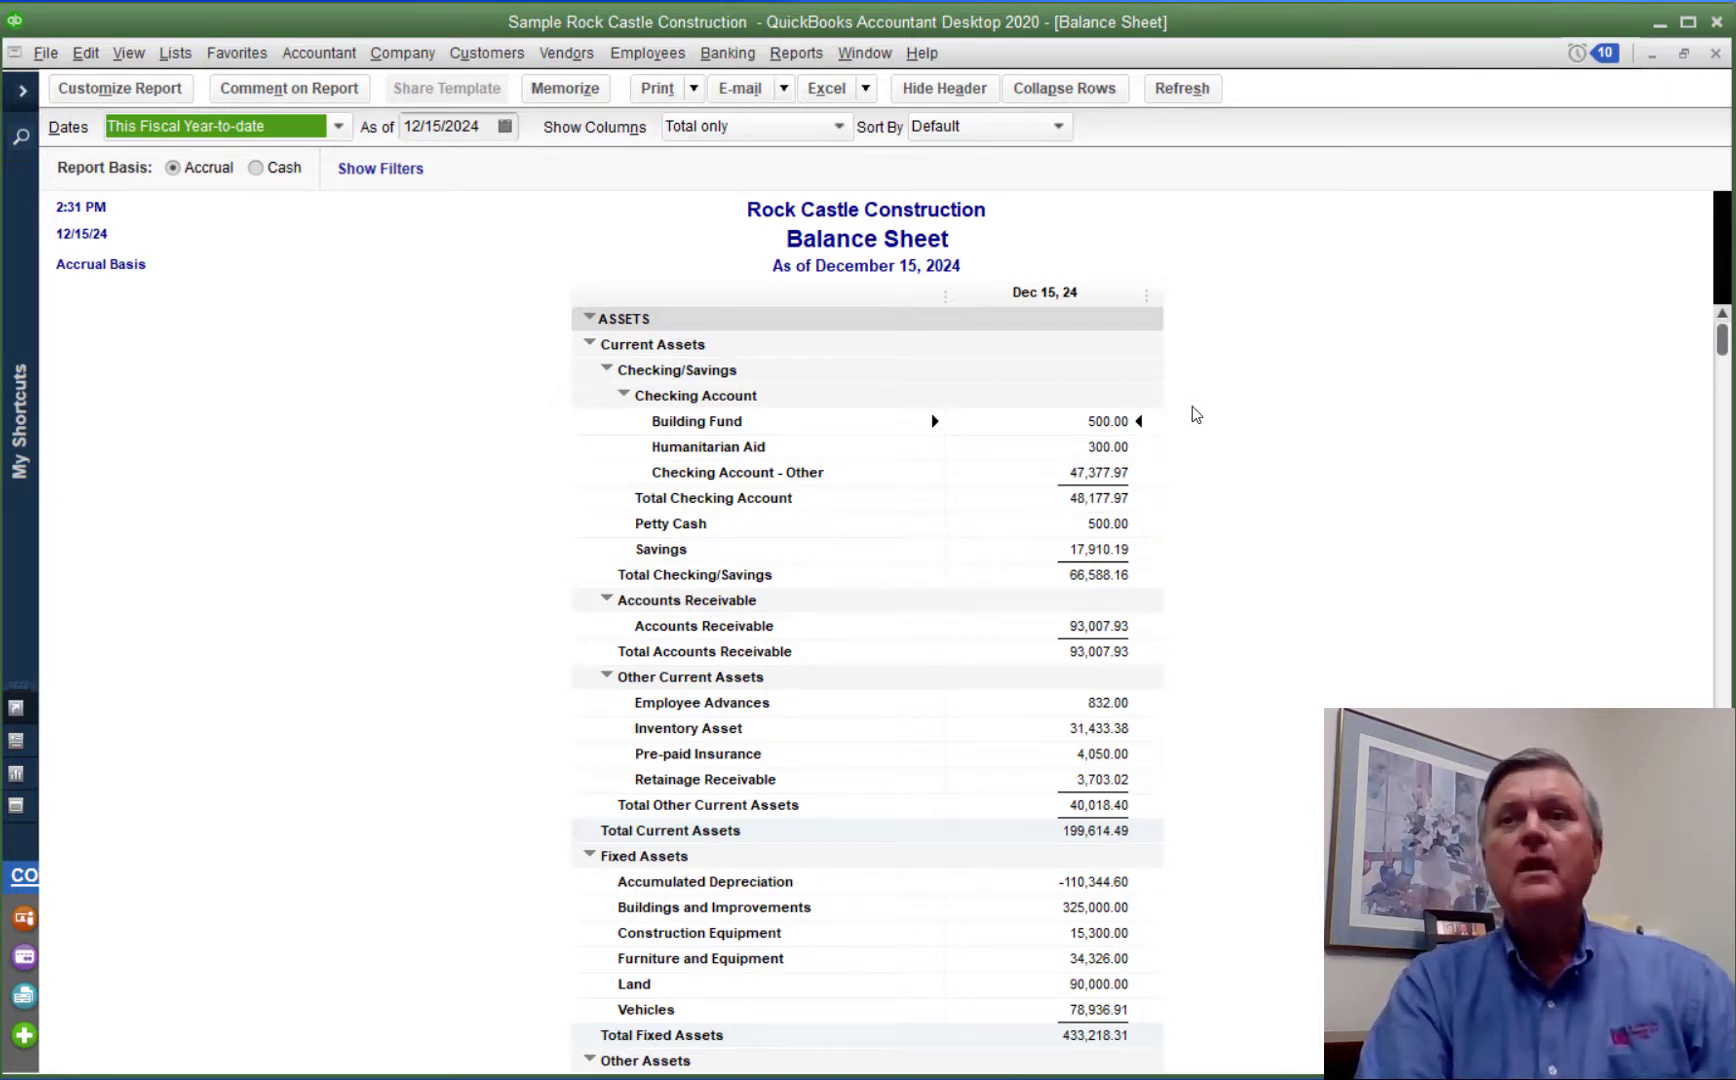
left_click(1715, 55)
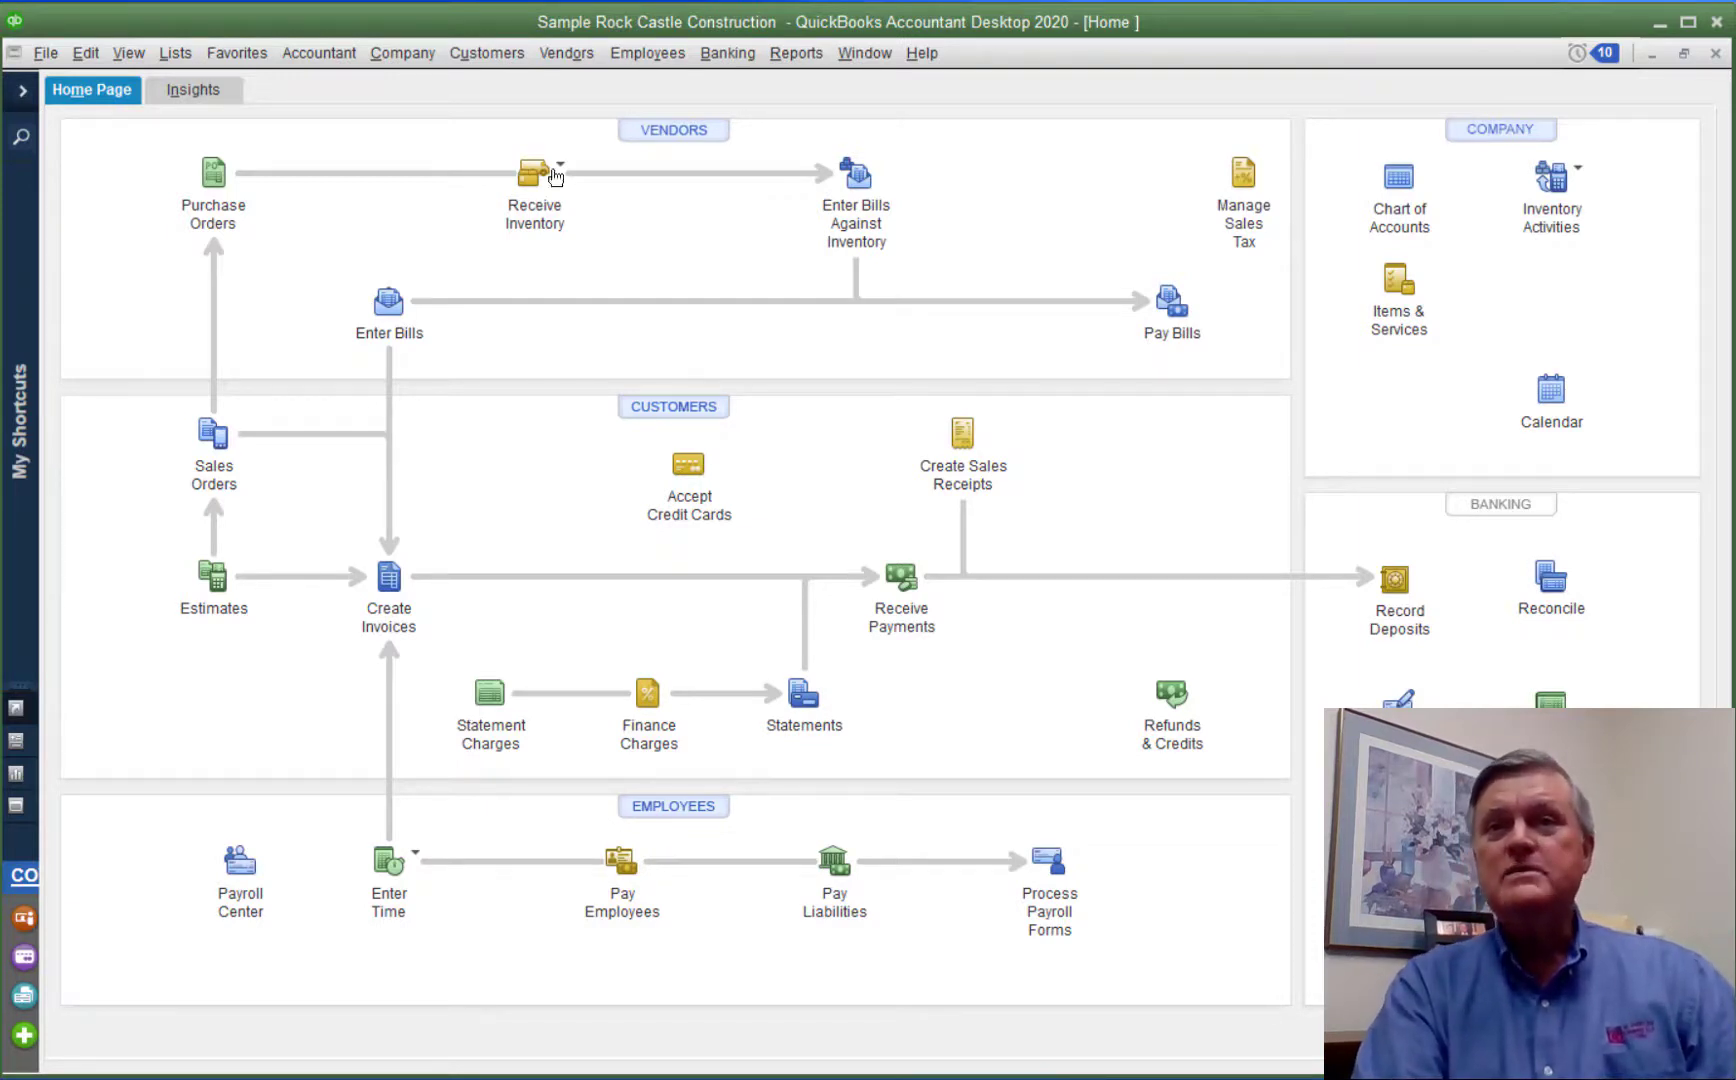
Begin reconciling Checking Account for the statement ending 11/30/2024 via Banking > Reconcile.
left_click(740, 55)
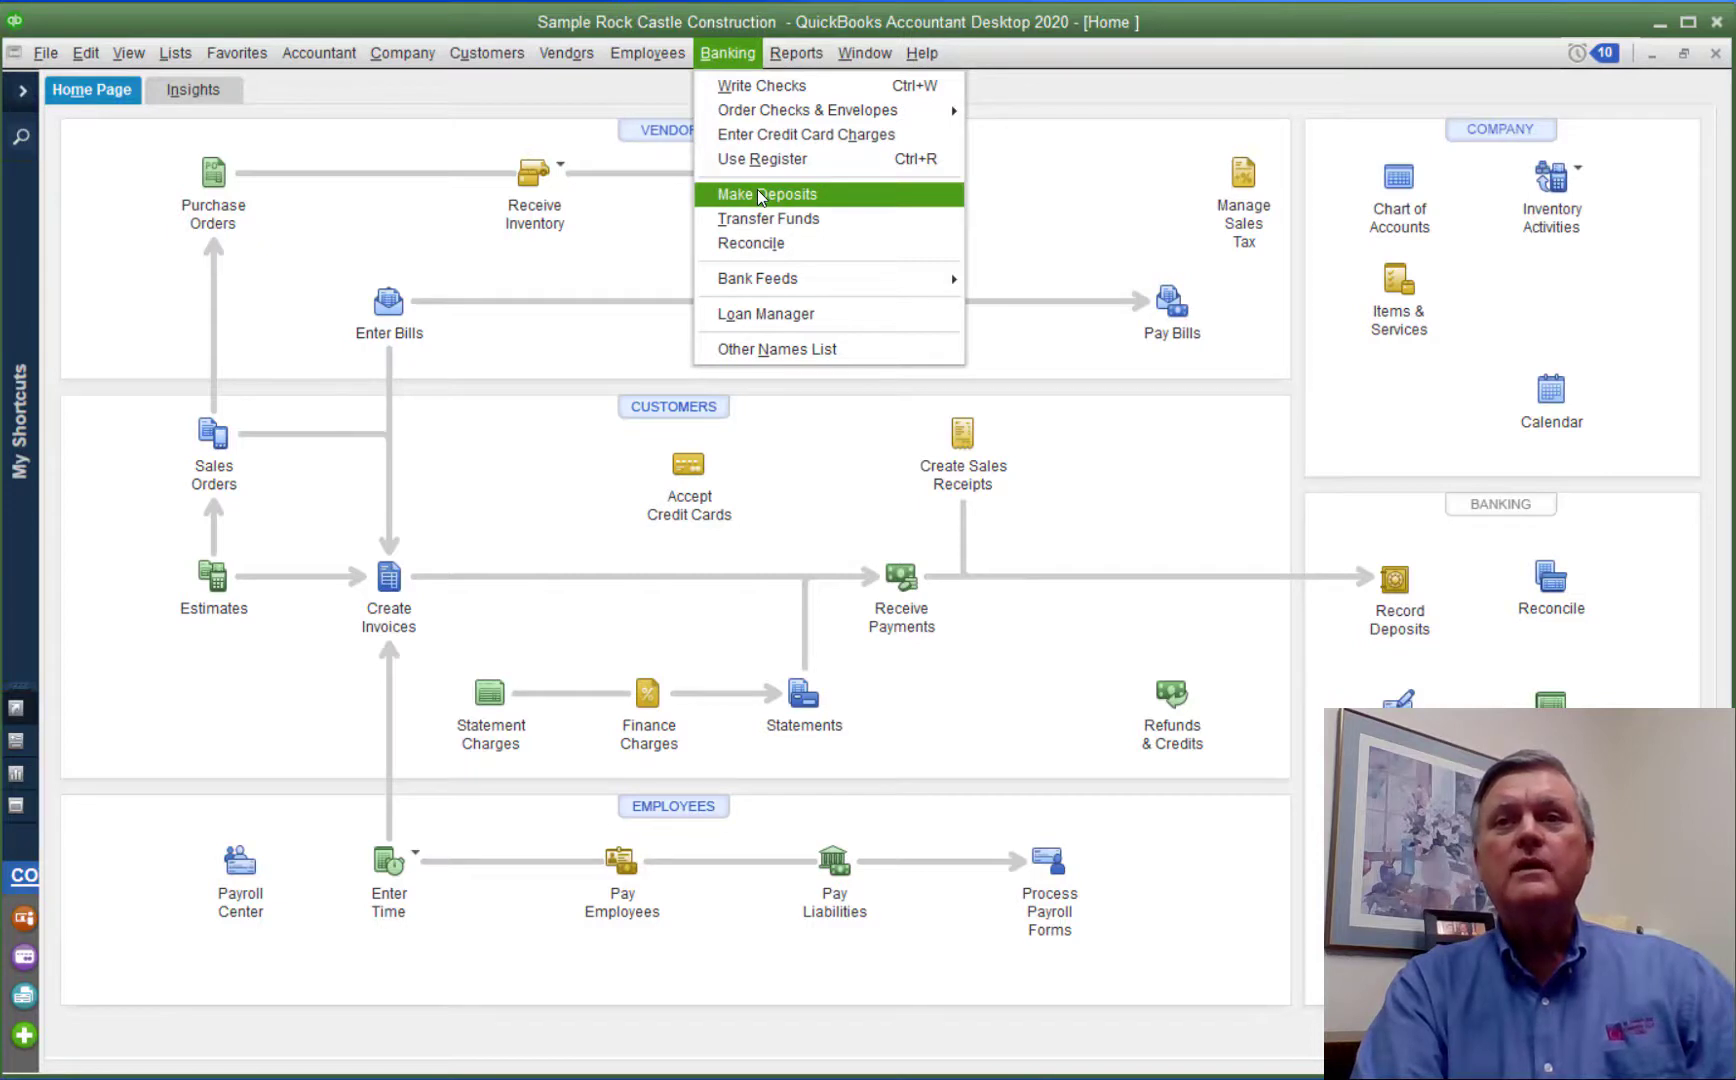
left_click(749, 240)
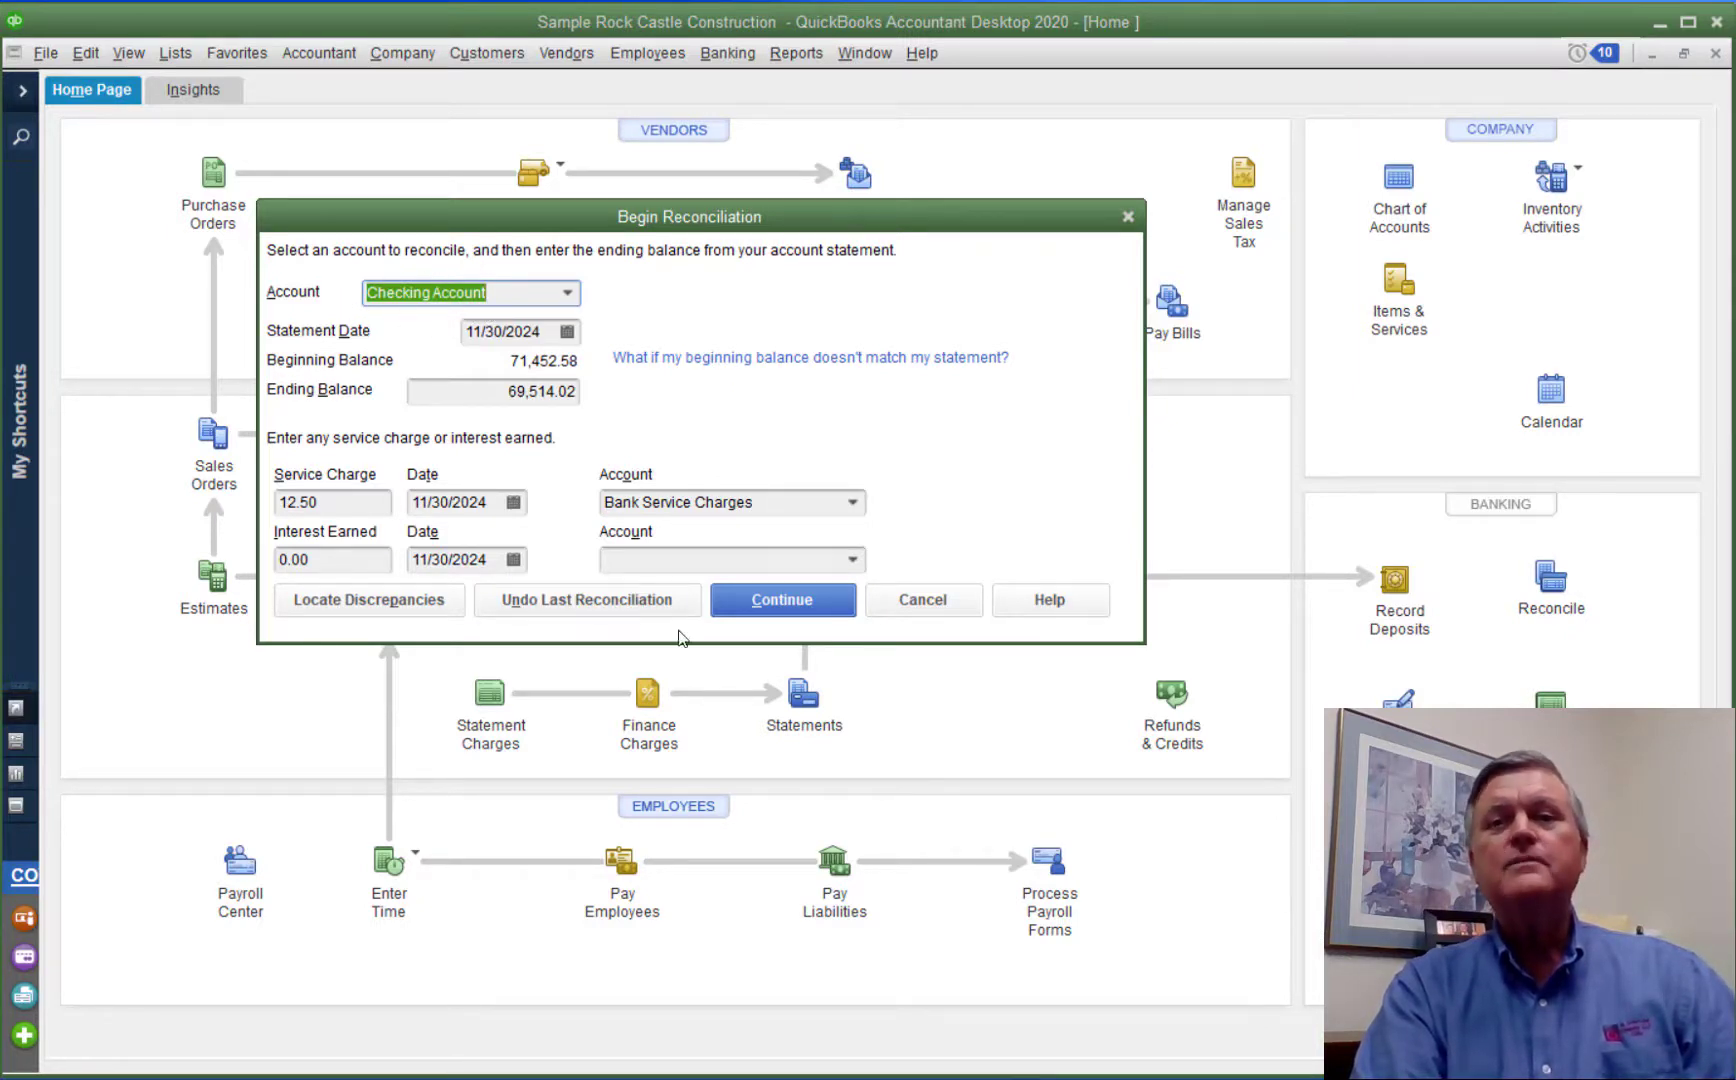
left_click(764, 612)
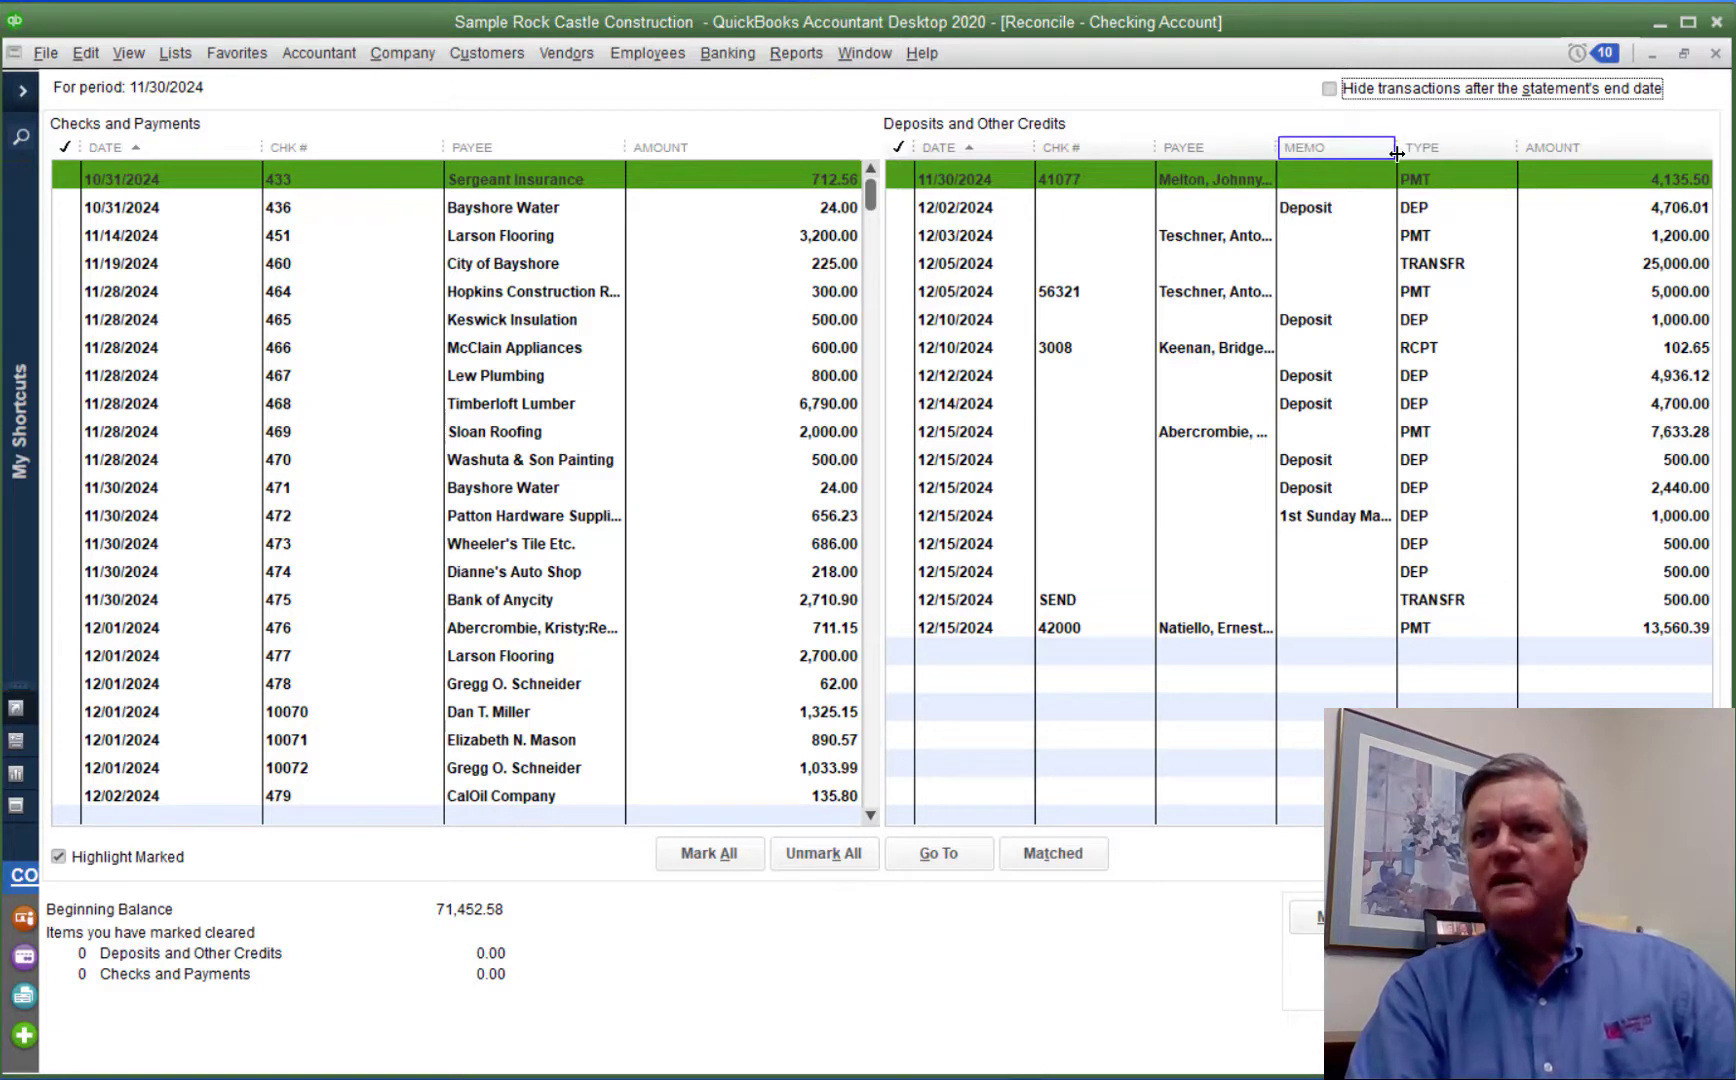
Widen the deposits Memo/Type column so the '1st Sunday March' memo reads in full.
left_click_drag(1405, 155, 1401, 157)
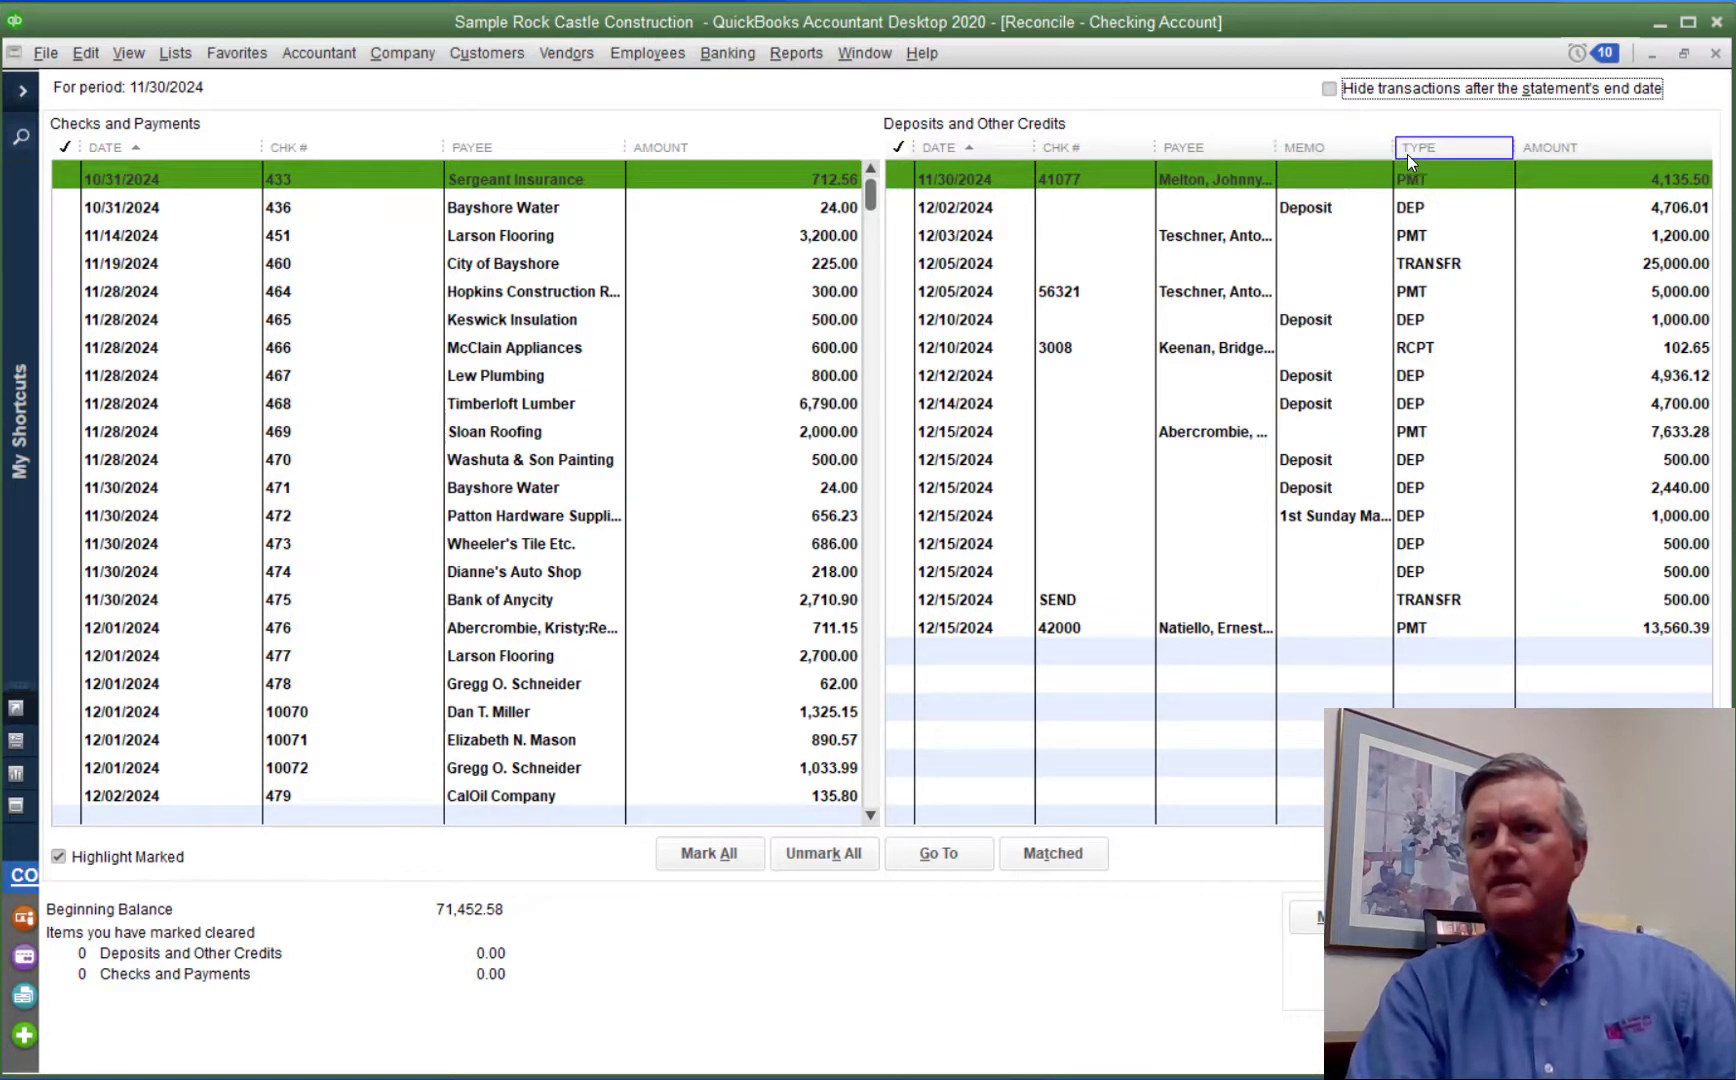
left_click_drag(1400, 148, 1426, 153)
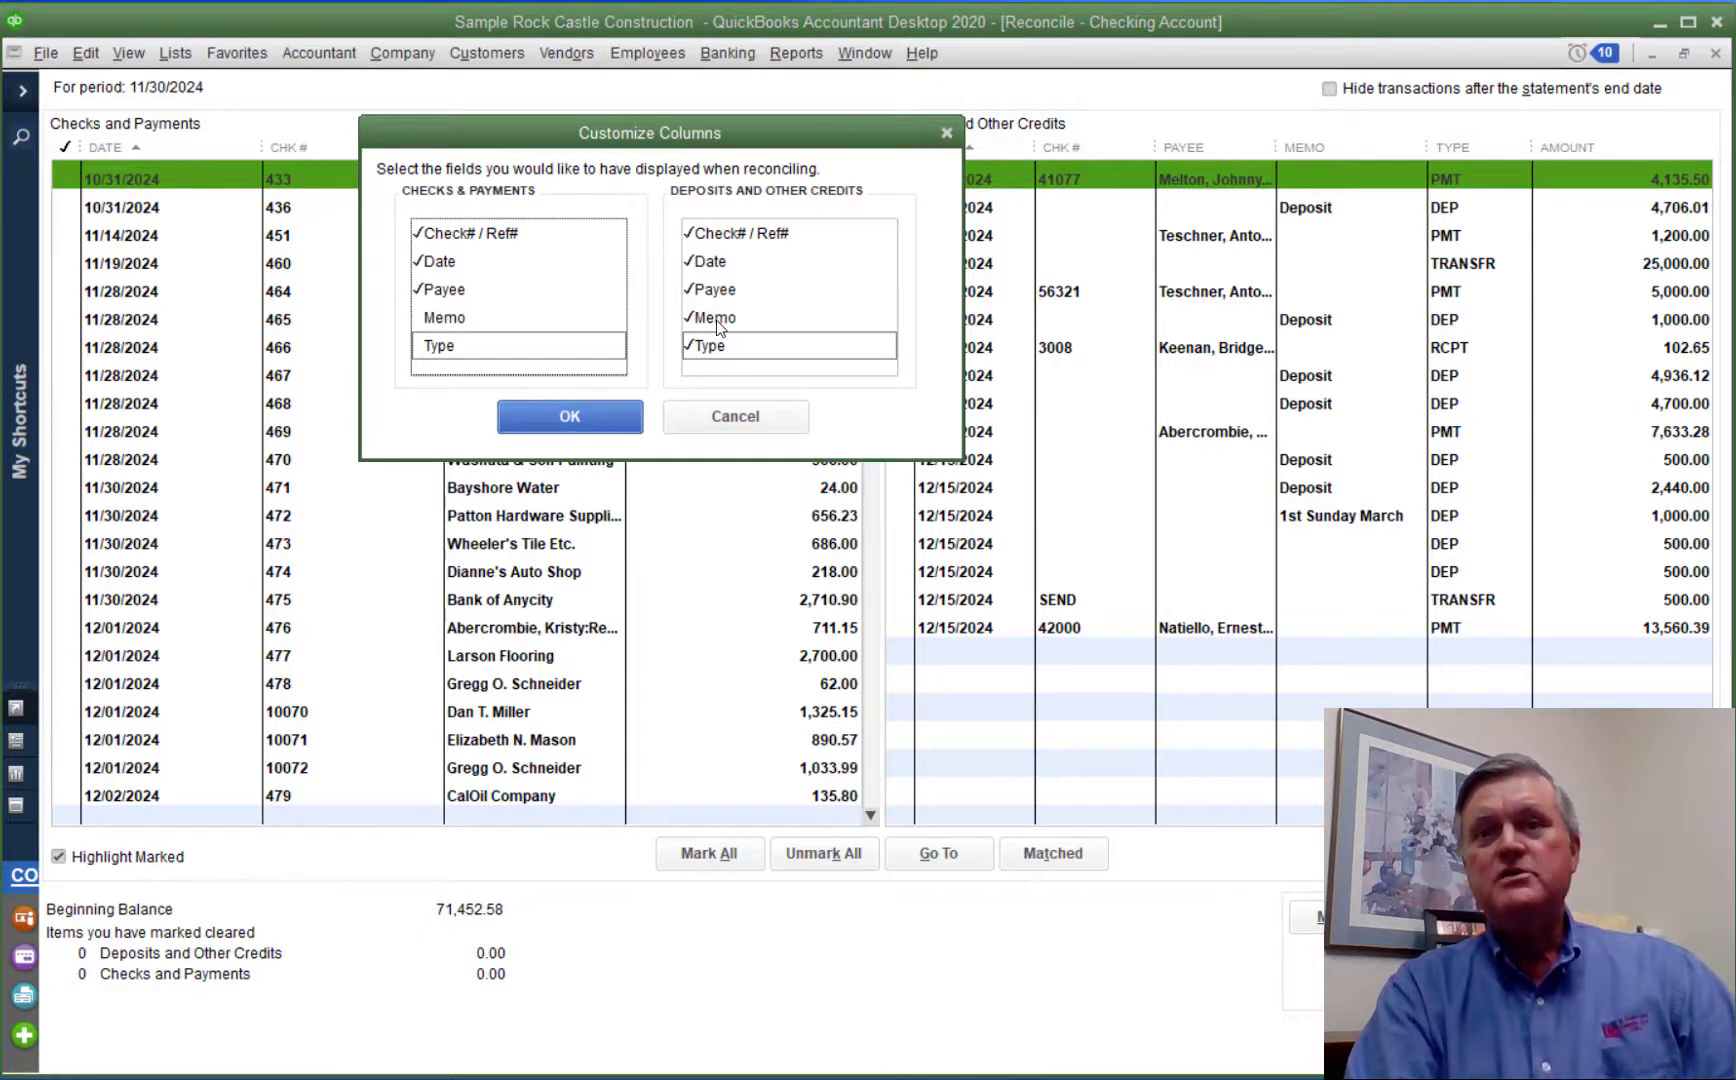
left_click(614, 416)
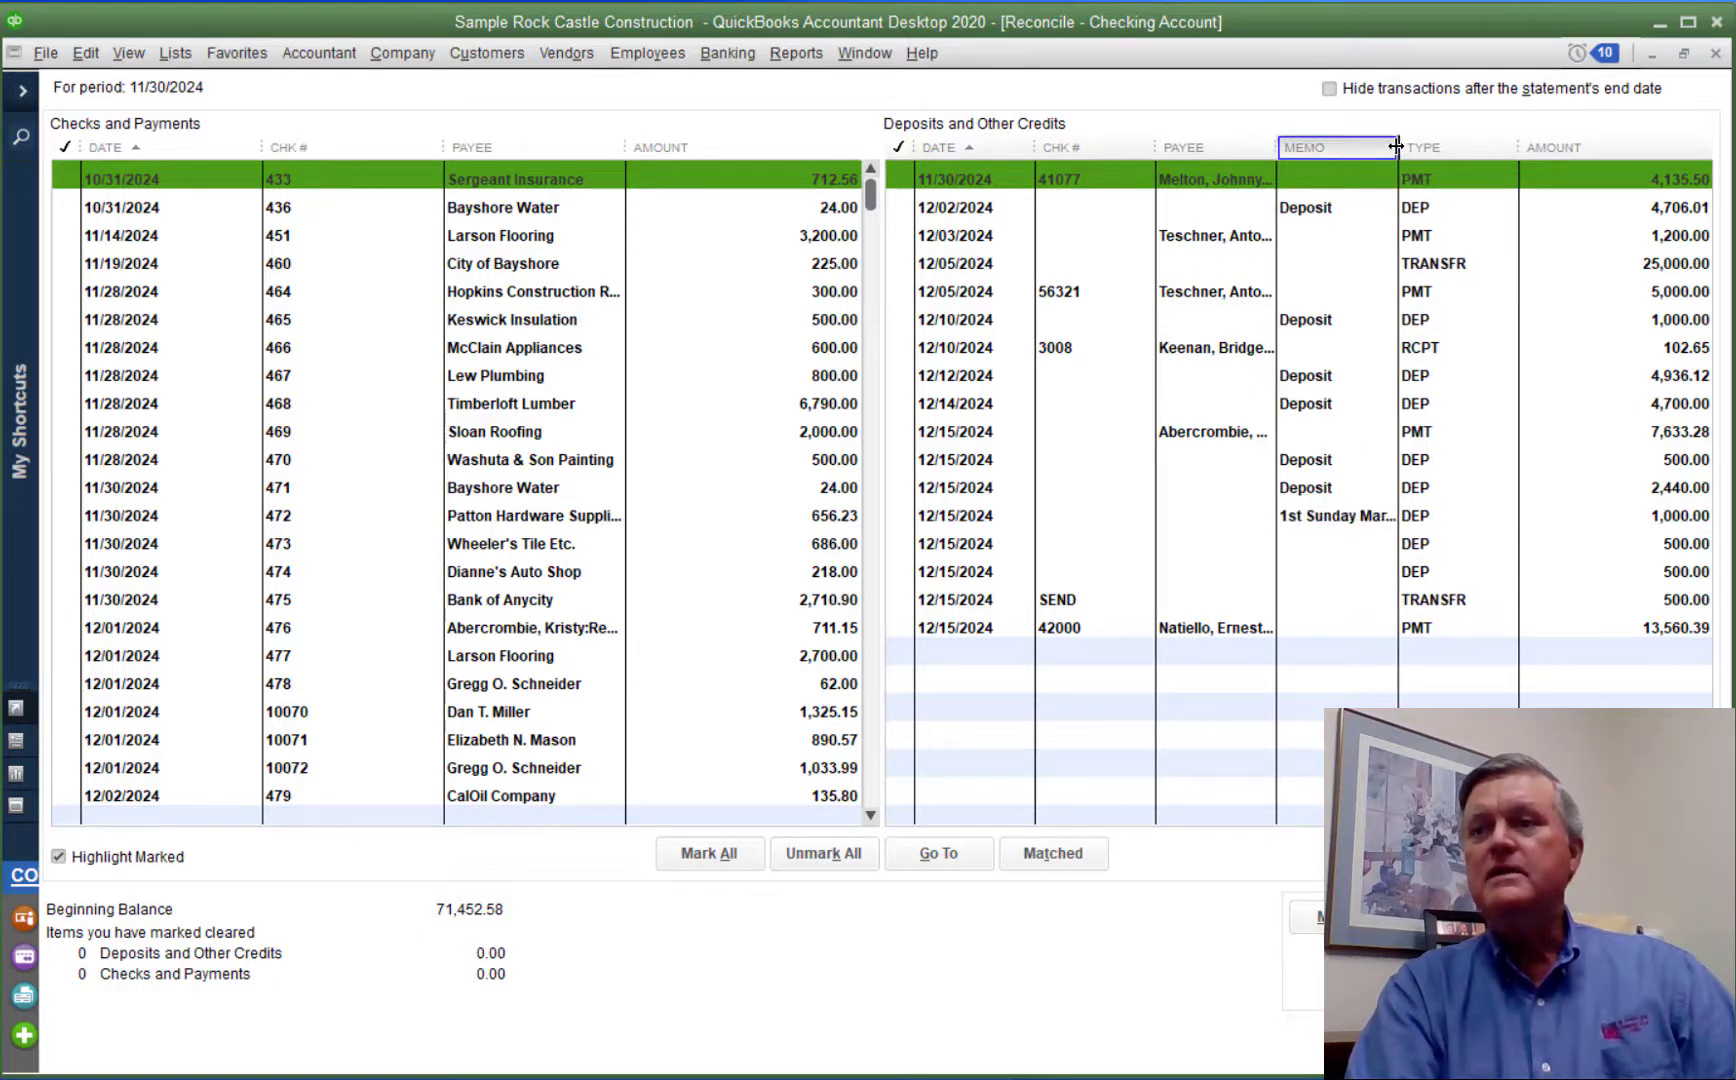
left_click_drag(1395, 147, 1420, 147)
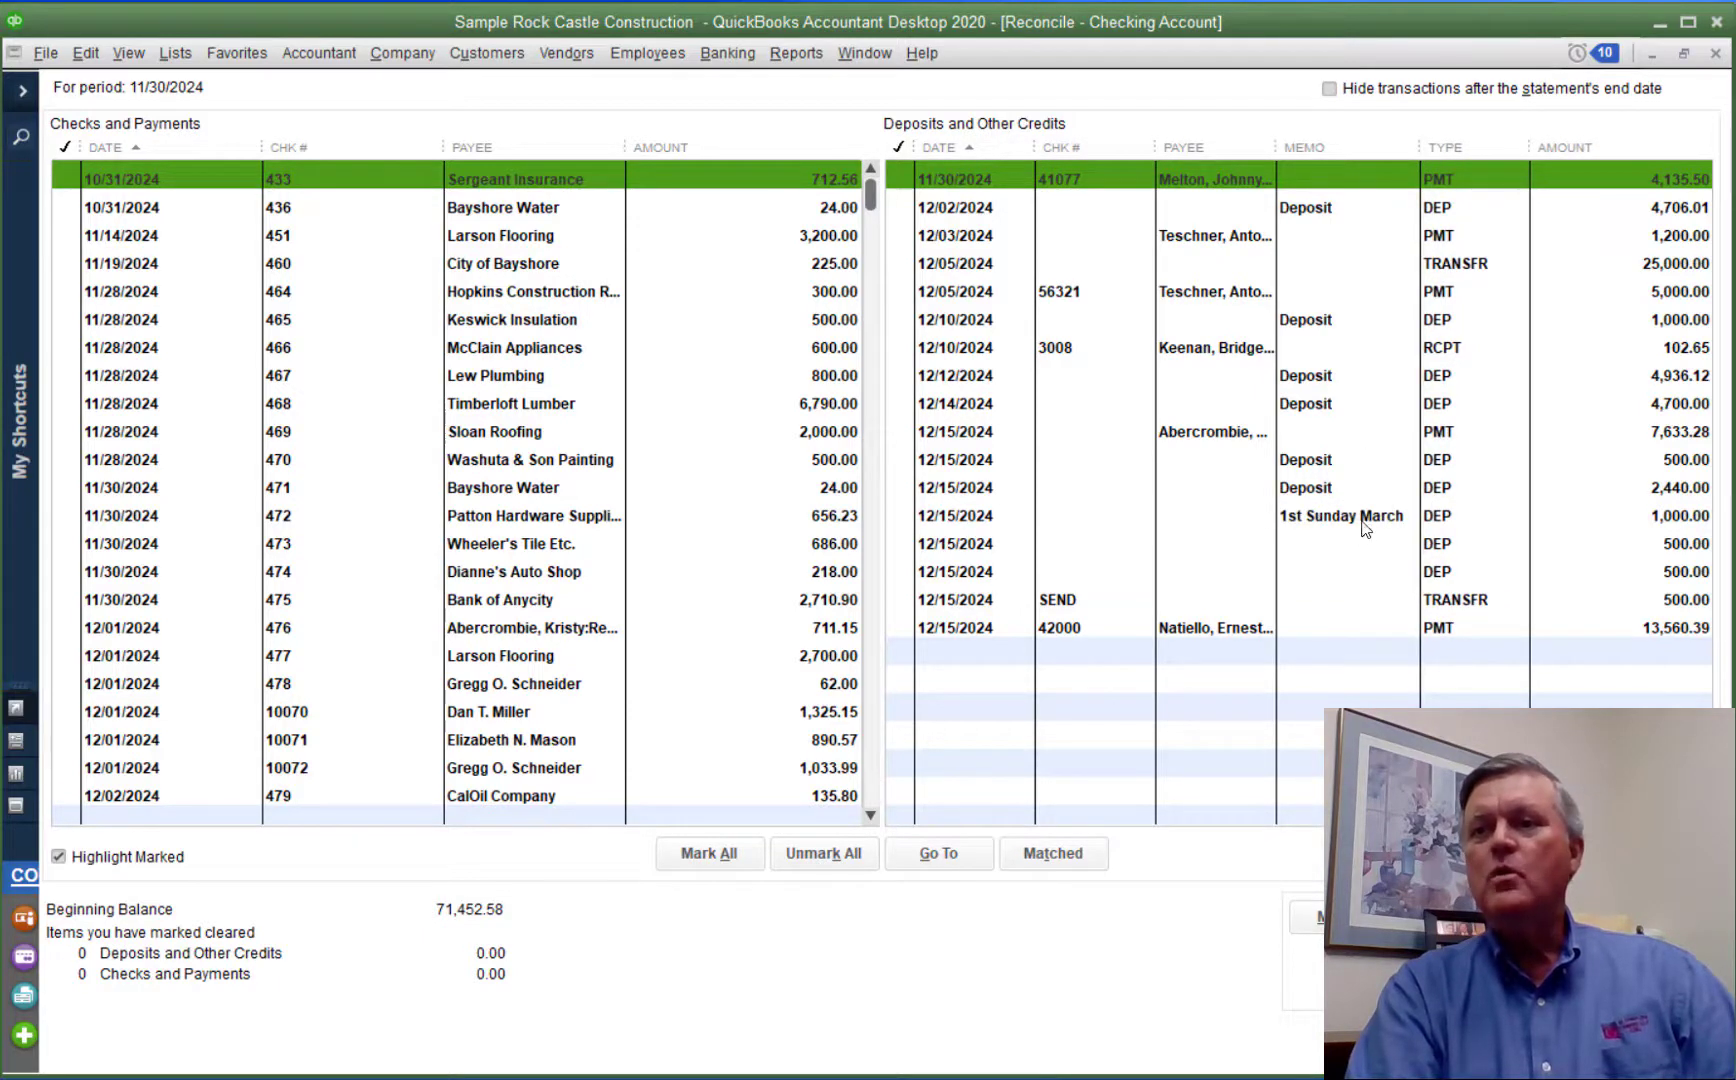